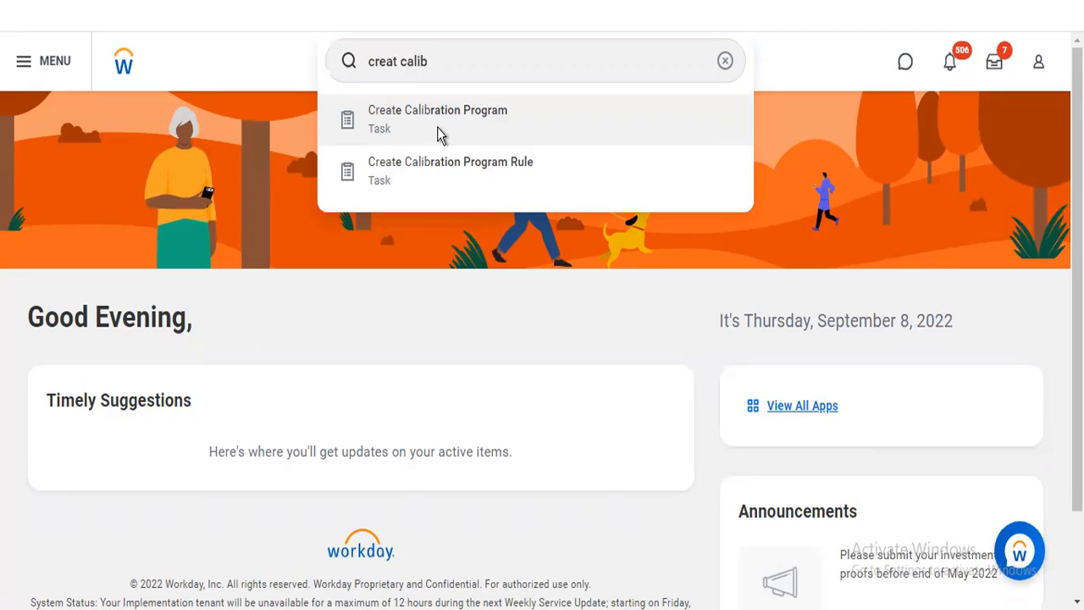
Step: Open the Create Calibration Program task and set Applies To to the Director Level rule
{"action": "left_click", "coordinate": [438, 119]}
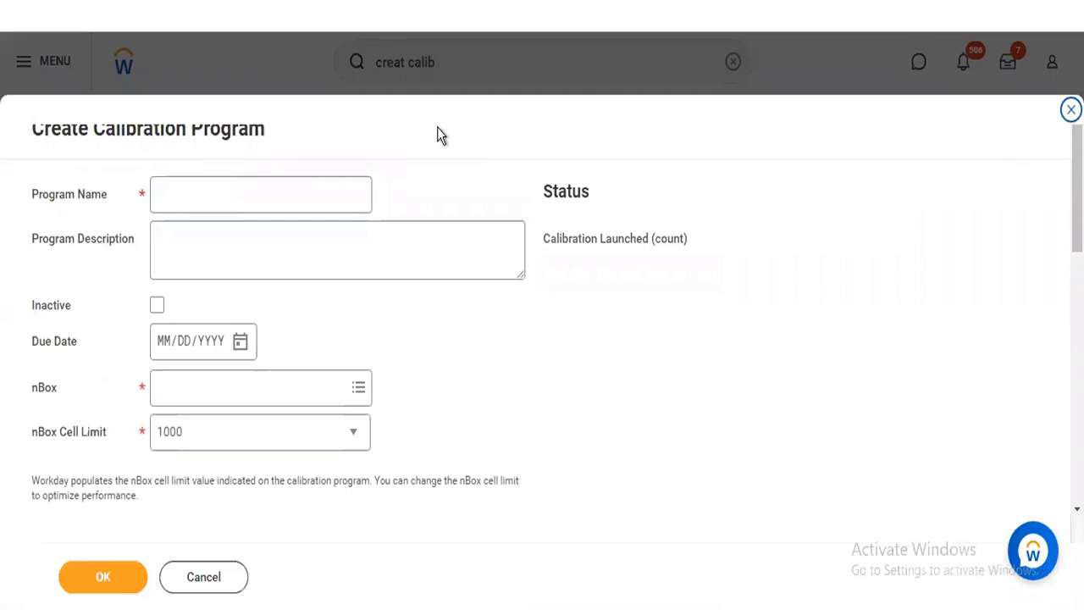
{"action": "left_click", "coordinate": [213, 194]}
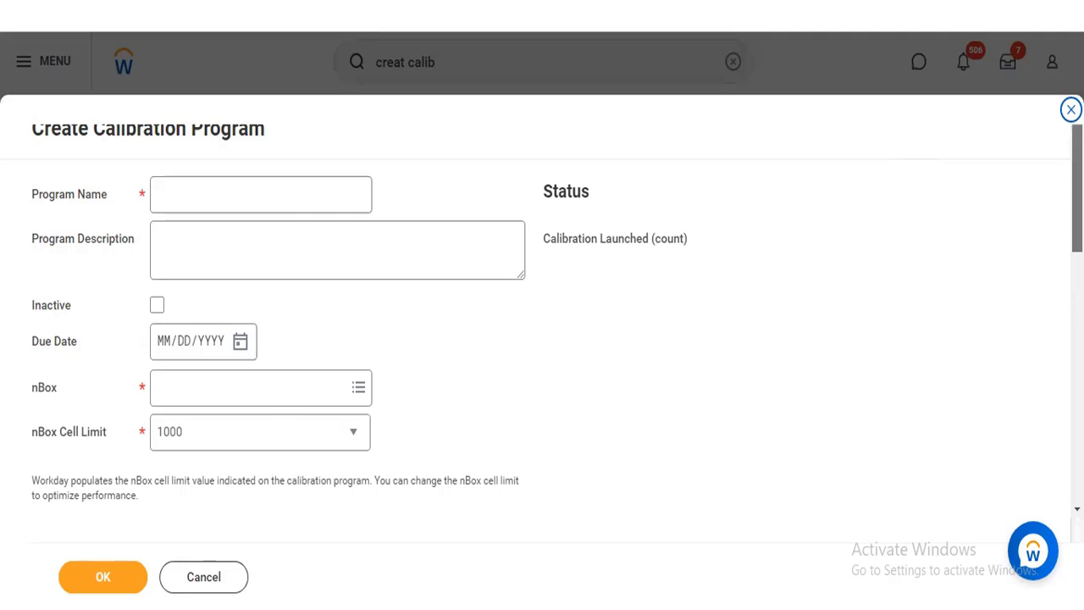
{"action": "scroll", "coordinate": [511, 363], "scroll_direction": "down", "scroll_amount": 3}
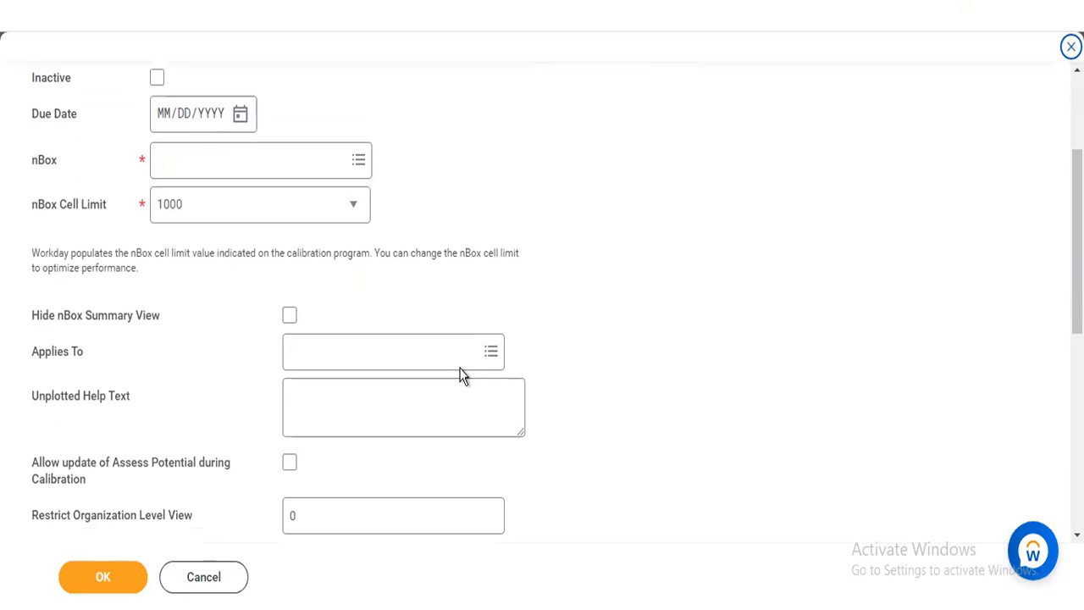
{"action": "left_click", "coordinate": [335, 346]}
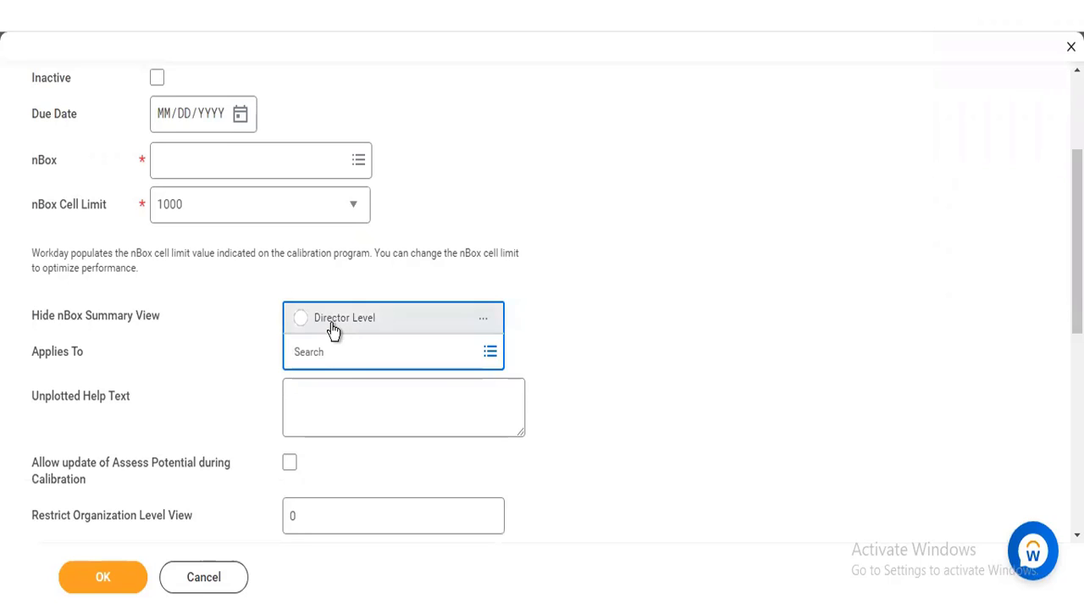
{"action": "left_click", "coordinate": [331, 324]}
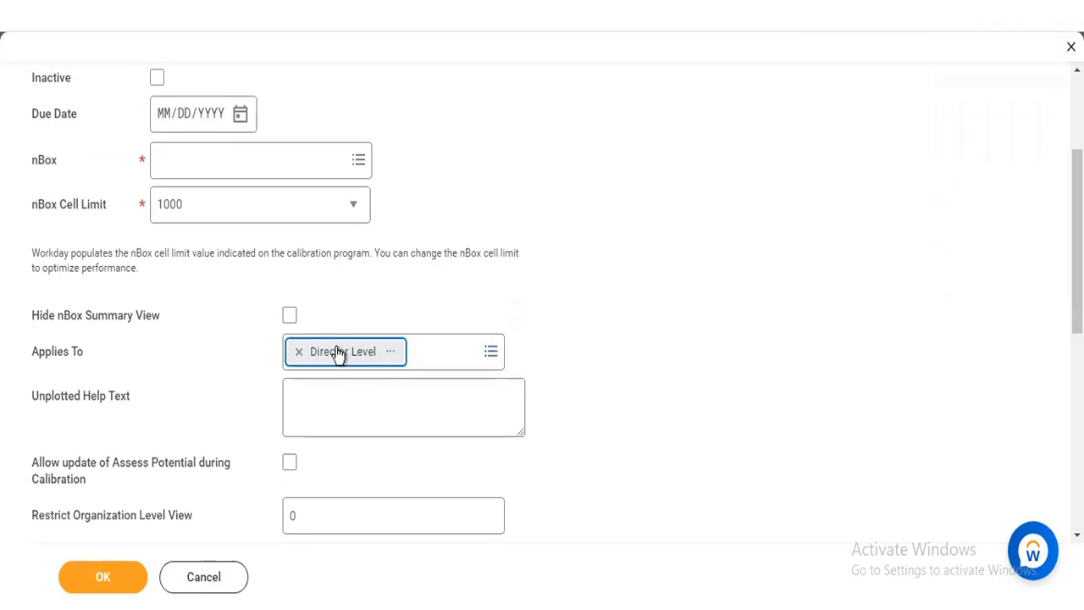
Step: Open the Director Level rule from Applies To in a new tab to view its rule conditions
{"action": "right_click", "coordinate": [337, 354]}
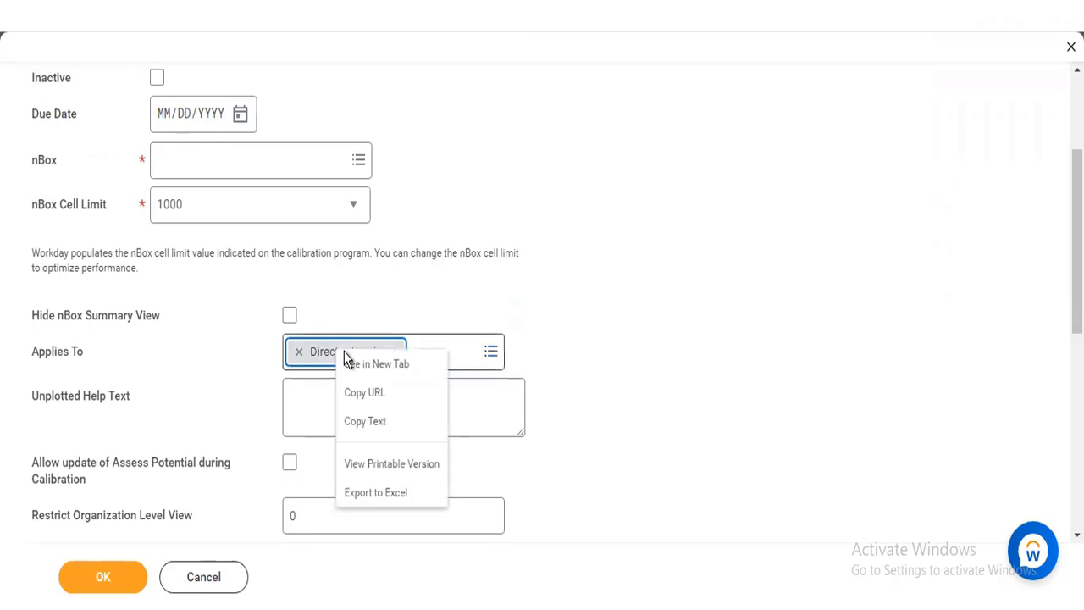
{"action": "left_click", "coordinate": [376, 359]}
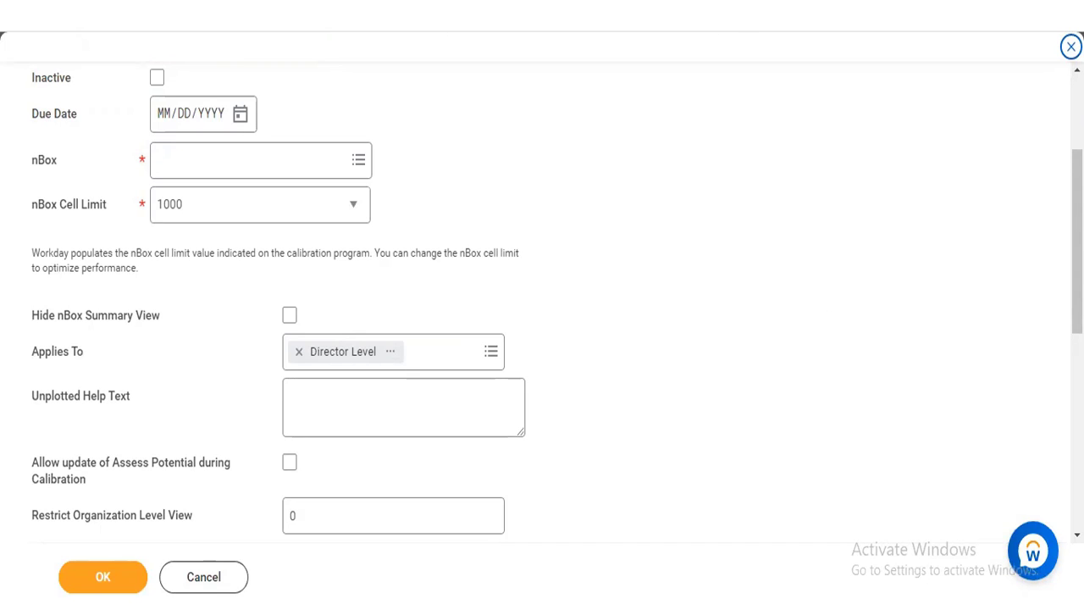
{"action": "scroll", "coordinate": [1016, 37], "scroll_direction": "up", "scroll_amount": 3}
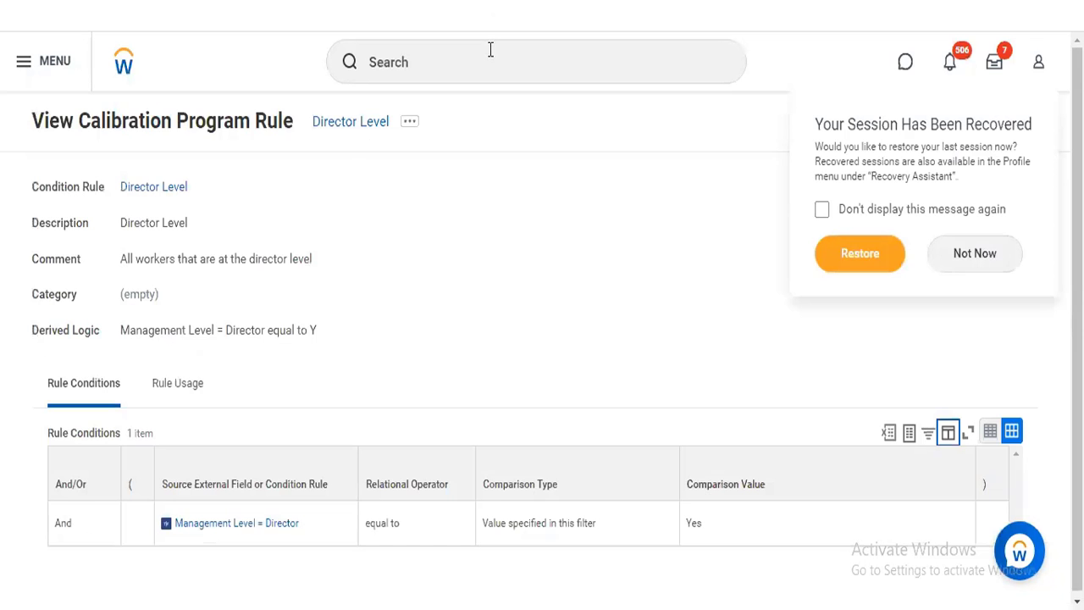
Step: Search for "creat calib" and open the Create Calibration Program Rule task
{"action": "left_click", "coordinate": [491, 51]}
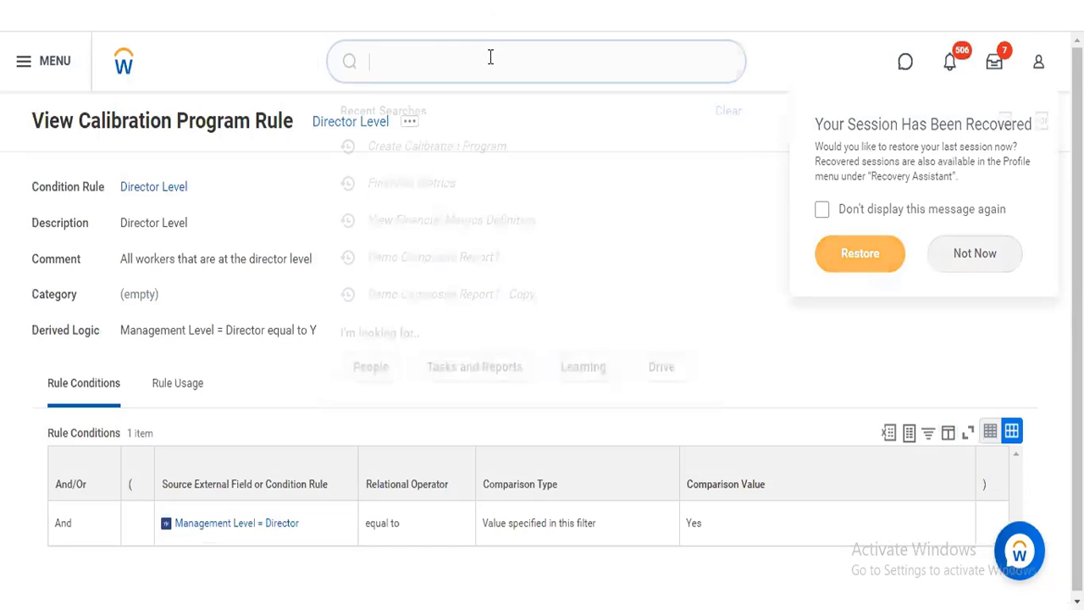
{"action": "type", "text": "creat calib"}
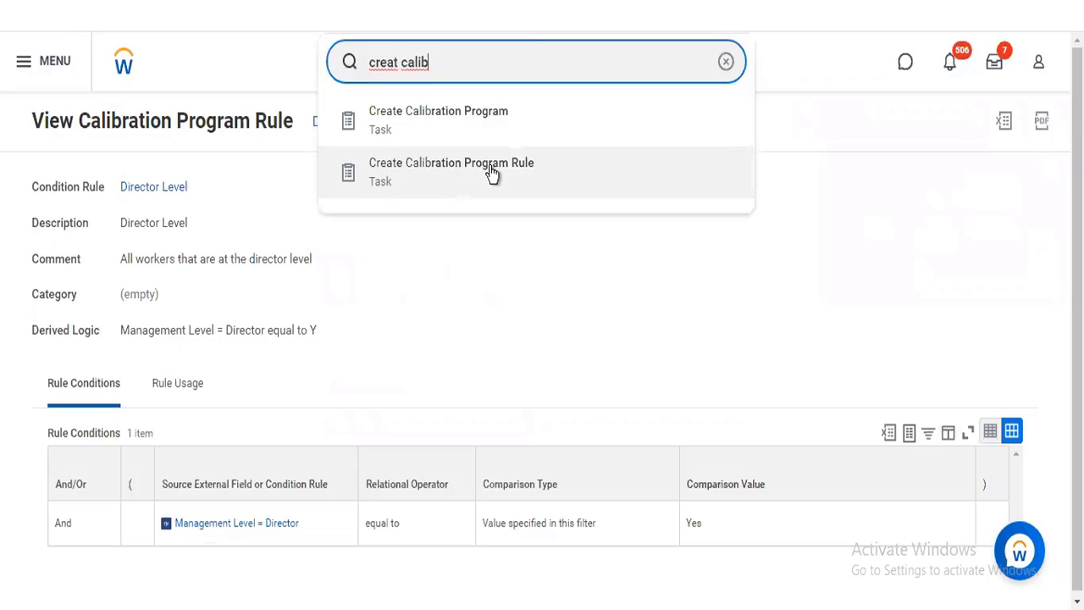
{"action": "left_click", "coordinate": [491, 170]}
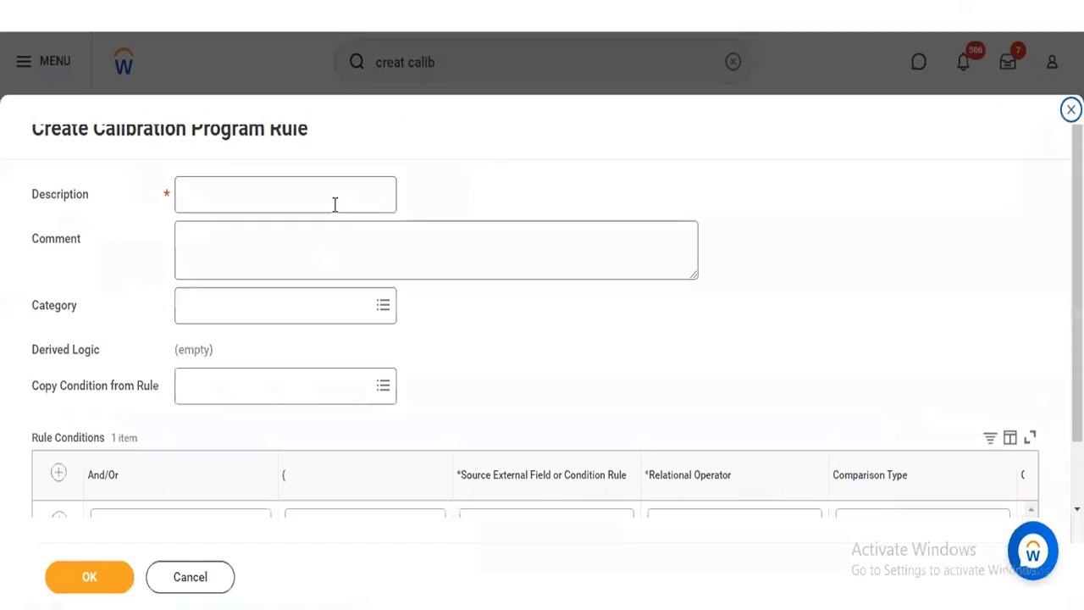
Step: Enter "Hire Date greater than 6 month ago and currently active" as the calibration program rule's description
{"action": "left_click", "coordinate": [335, 204]}
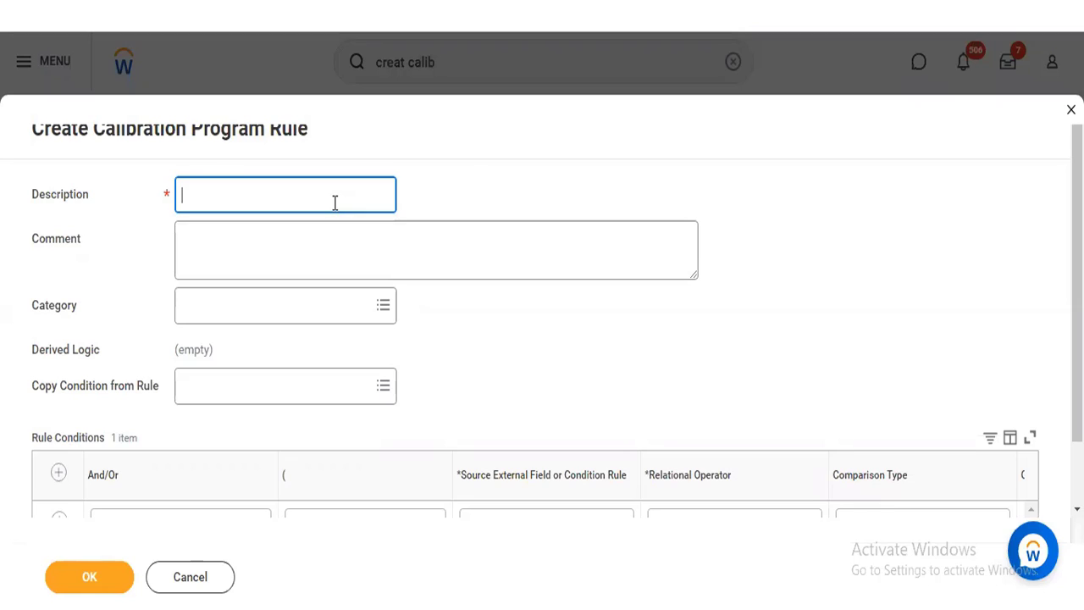
{"action": "type", "text": "Hire Date greater than"}
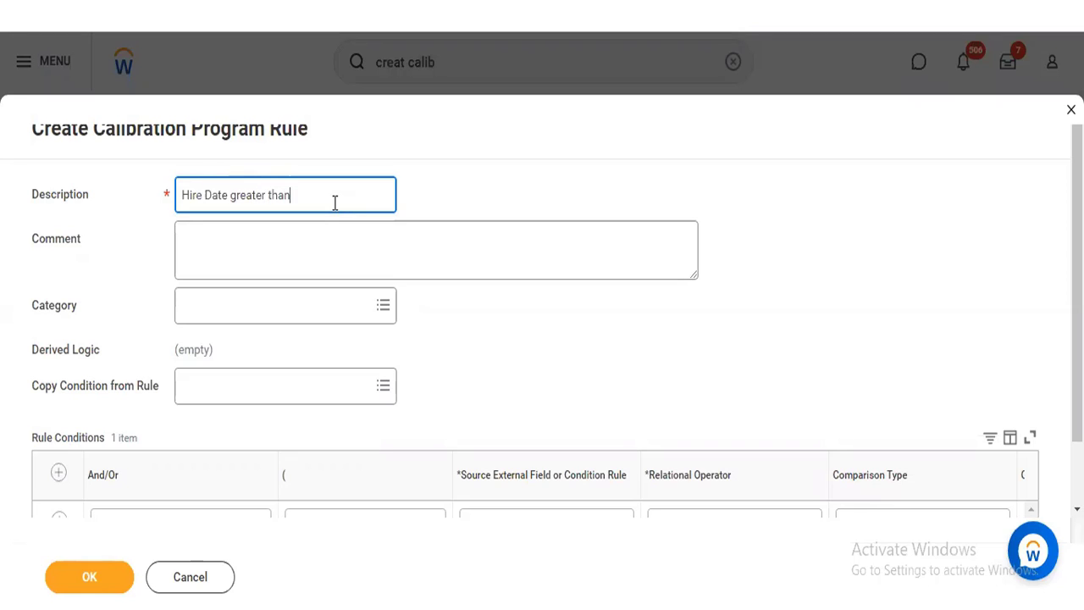
{"action": "type", "text": " 6 months"}
{"action": "type", "text": "ago and currentl"}
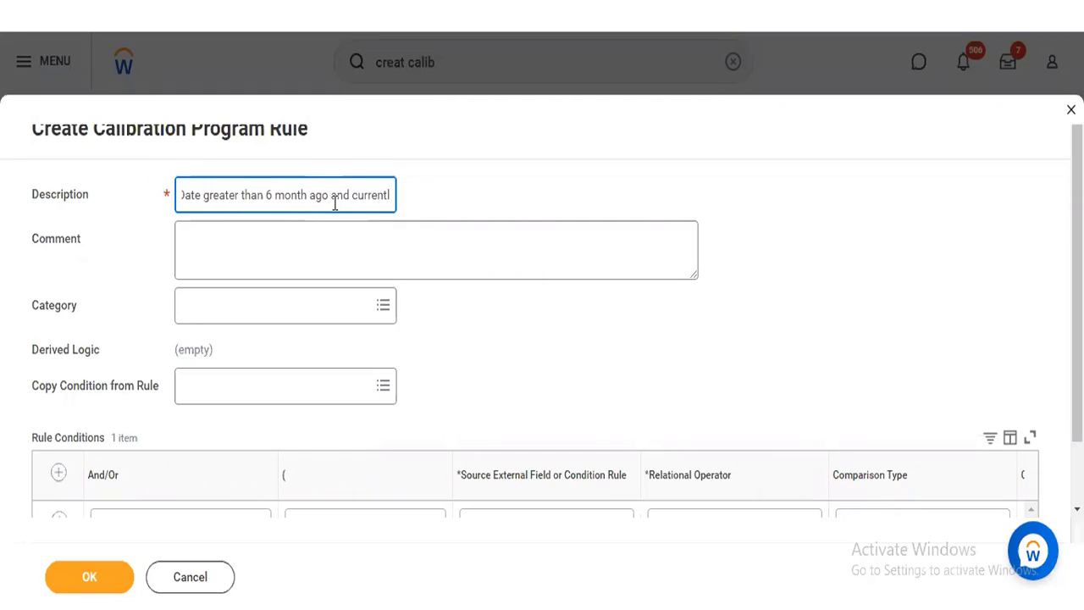
{"action": "type", "text": "y active"}
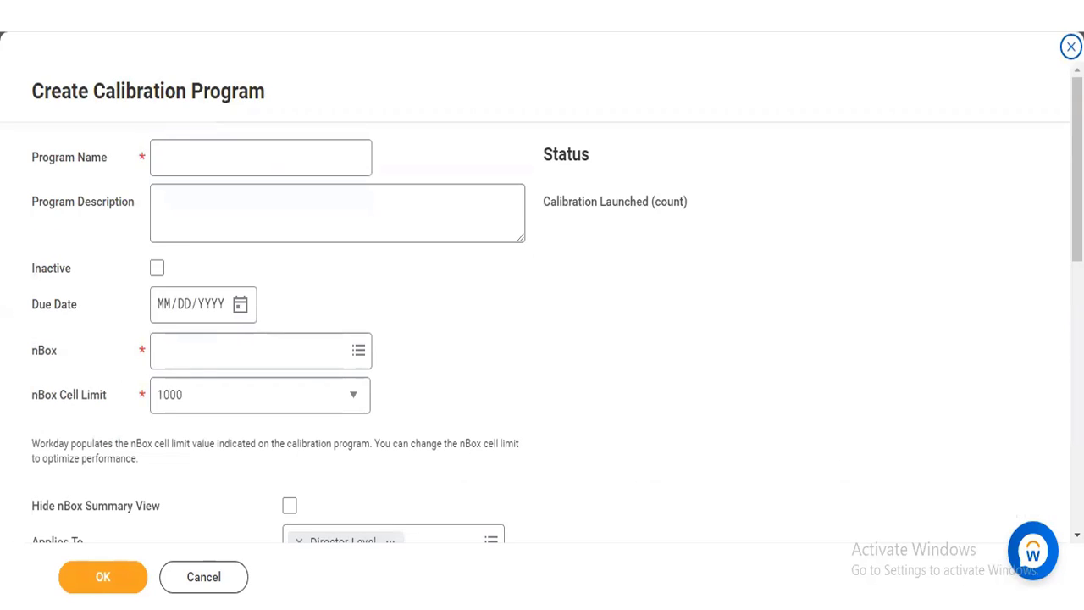
Step: Set the first rule condition's source external field to Currently Active and check that field's details
{"action": "scroll", "coordinate": [1047, 312], "scroll_direction": "down", "scroll_amount": 1}
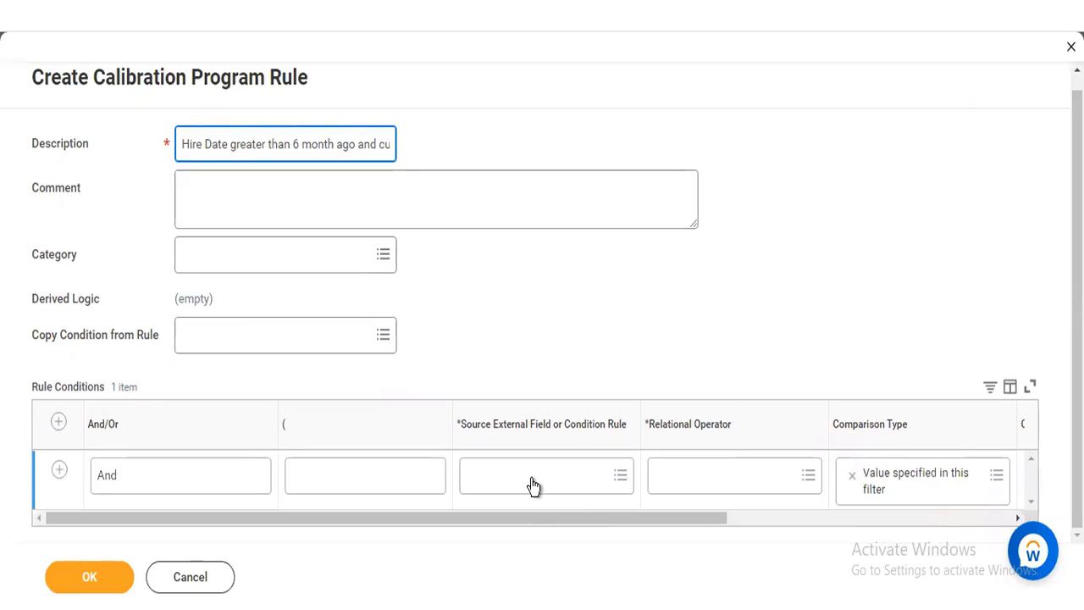
{"action": "left_click", "coordinate": [530, 480]}
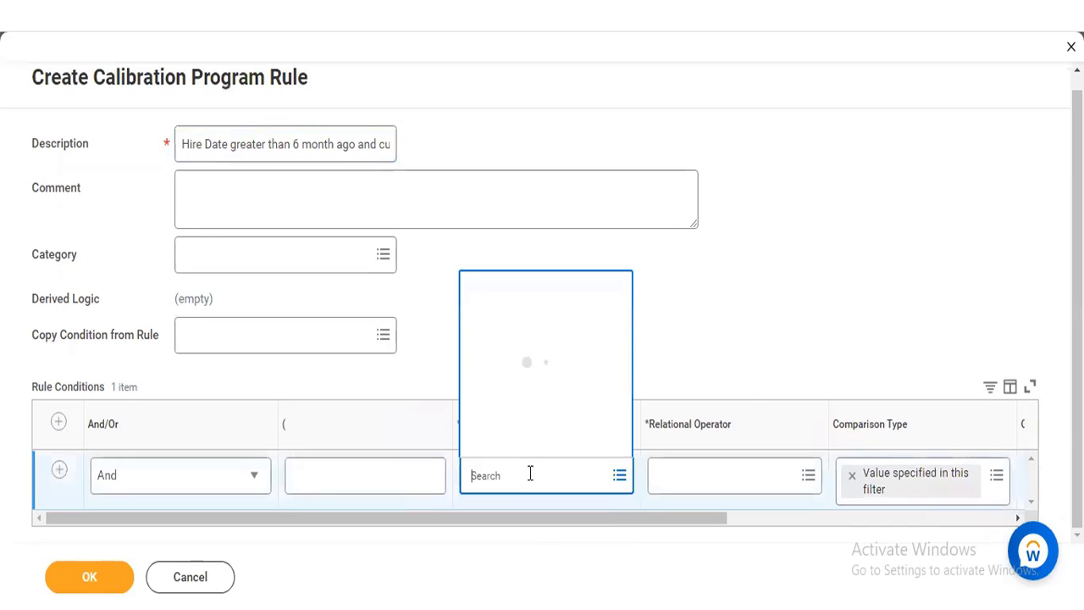
{"action": "type", "text": "cu"}
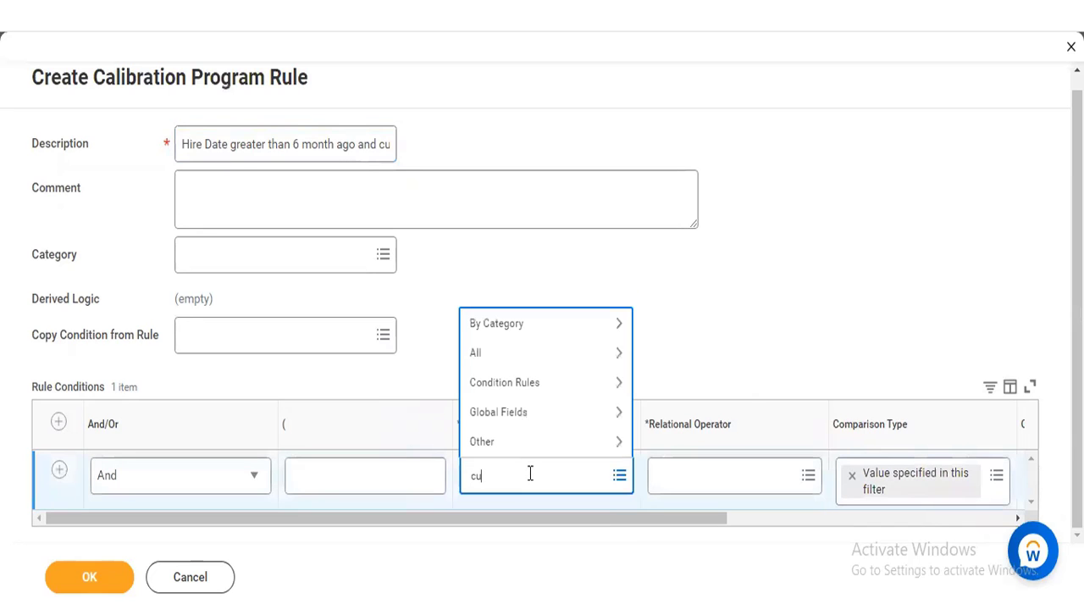
{"action": "type", "text": "rrently active"}
{"action": "key", "text": "Return"}
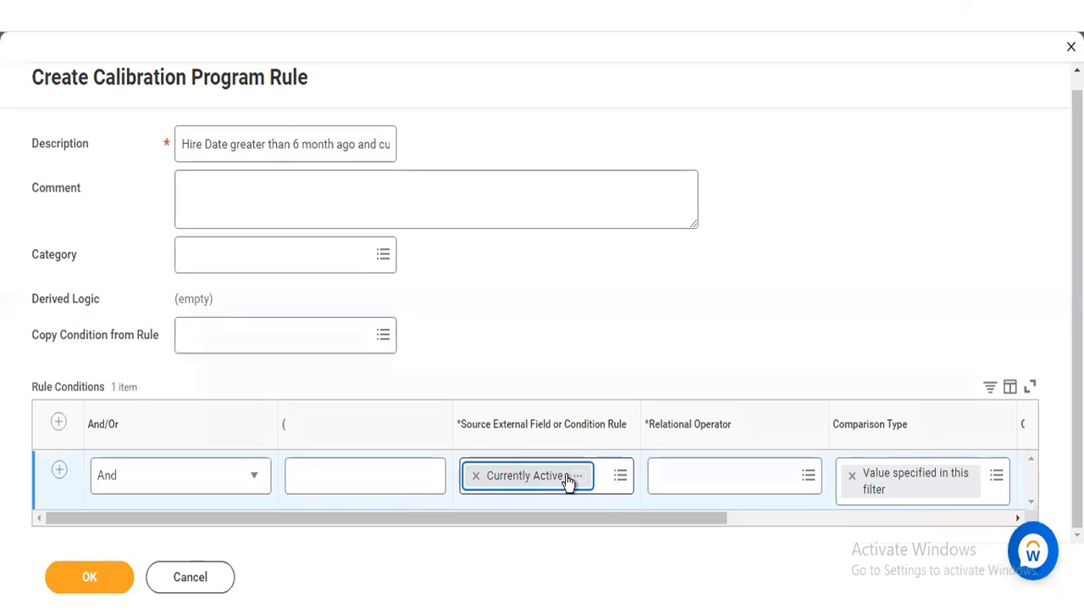
{"action": "left_click", "coordinate": [577, 478]}
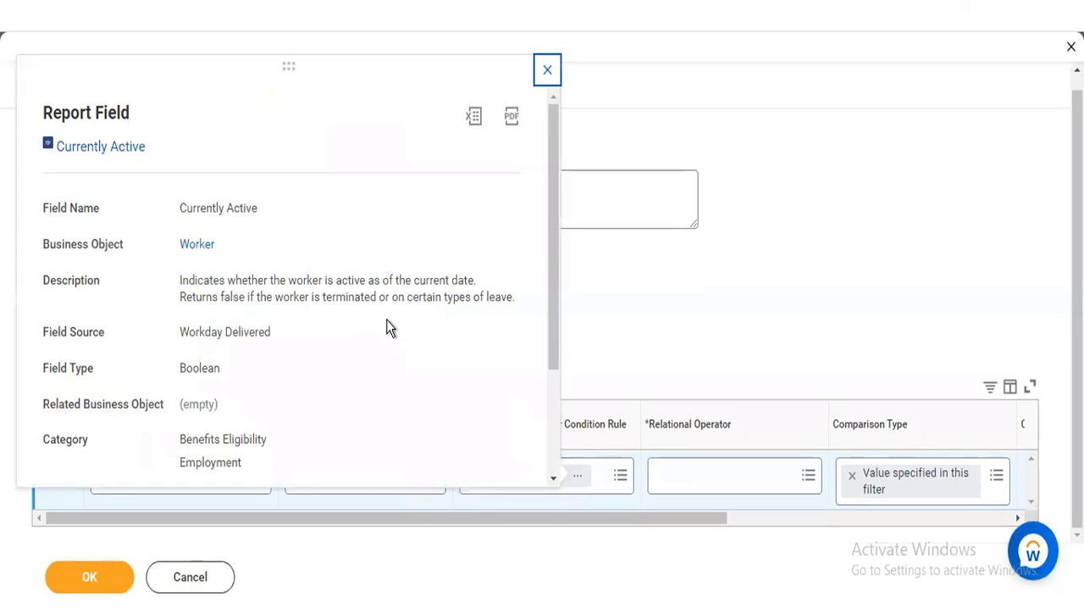
{"action": "left_click", "coordinate": [561, 307]}
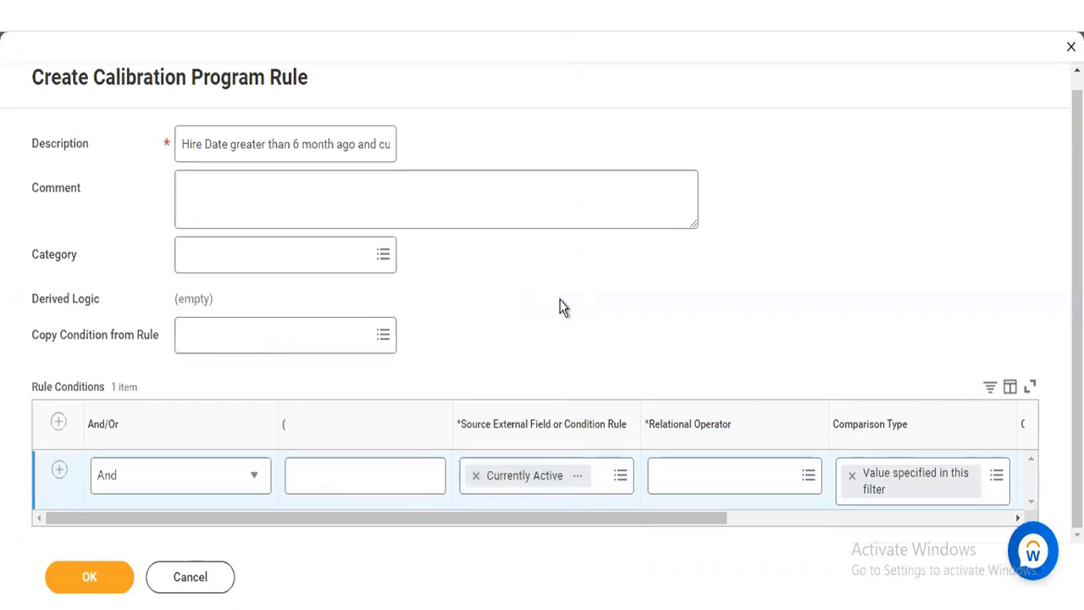
Step: Set the Currently Active condition's relational operator to equal to and enable its comparison value
{"action": "left_click", "coordinate": [686, 477]}
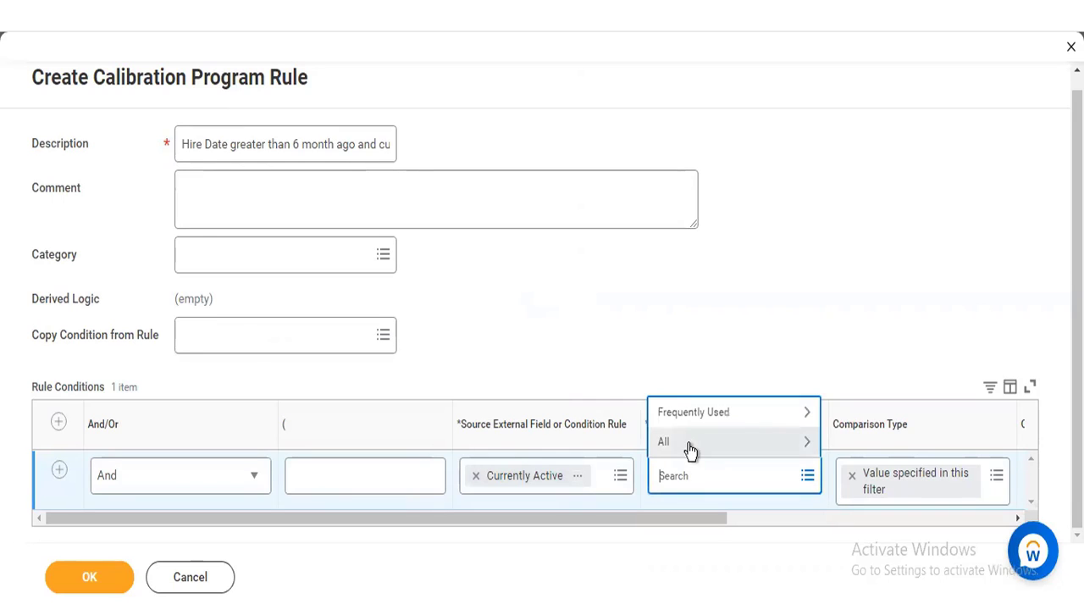
{"action": "left_click", "coordinate": [690, 445]}
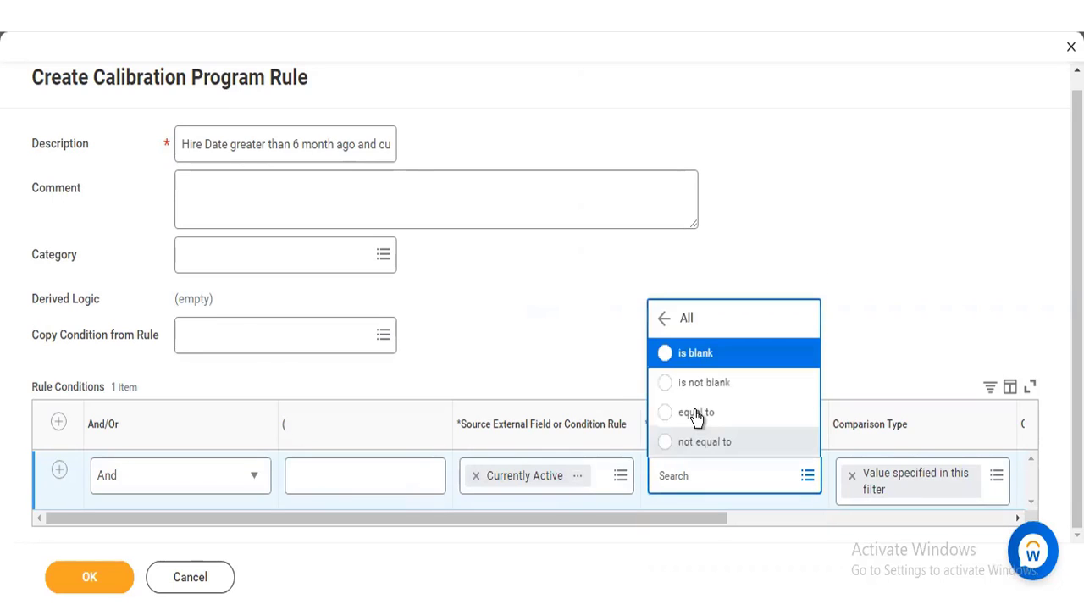
{"action": "left_click", "coordinate": [696, 413]}
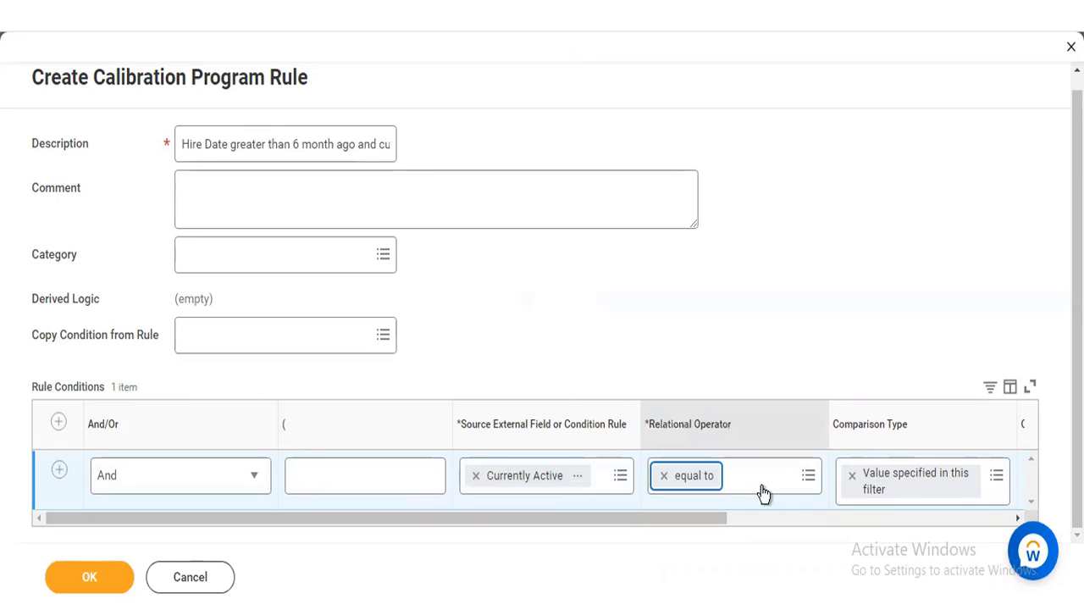
{"action": "left_click_drag", "start_coordinate": [709, 520], "coordinate": [815, 521]}
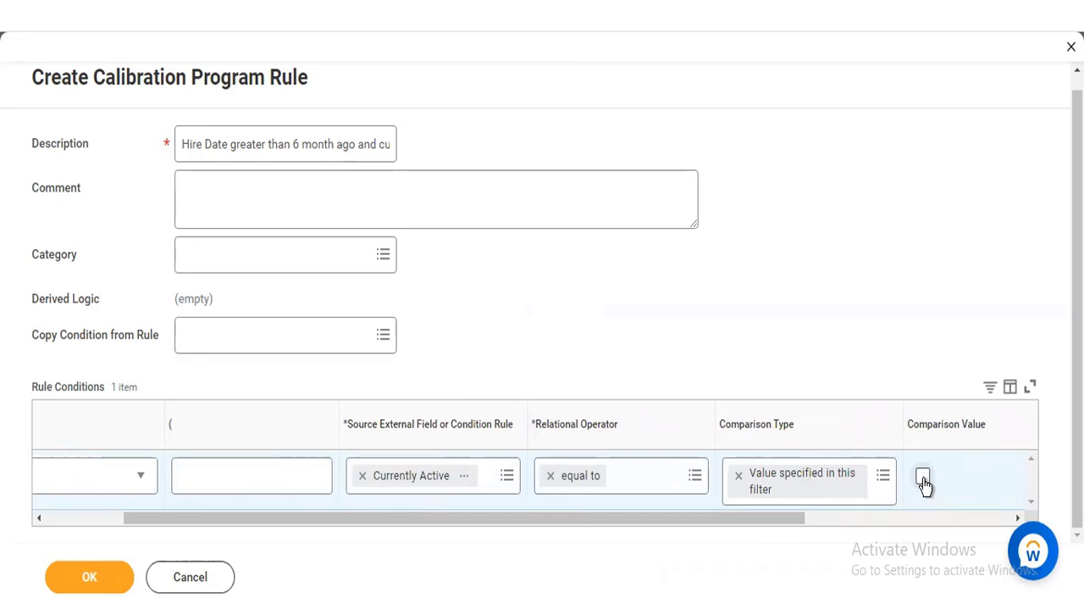
{"action": "left_click", "coordinate": [922, 478]}
{"action": "left_click_drag", "start_coordinate": [549, 523], "coordinate": [343, 511]}
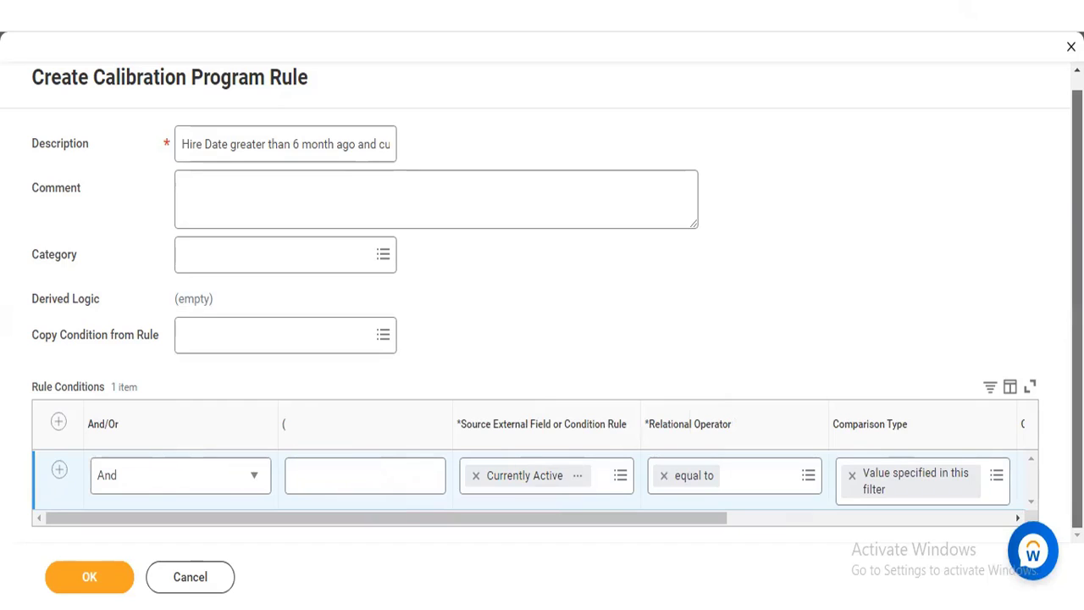
Step: Examine the Currently Active report field's details, especially its field source
{"action": "left_click", "coordinate": [483, 430]}
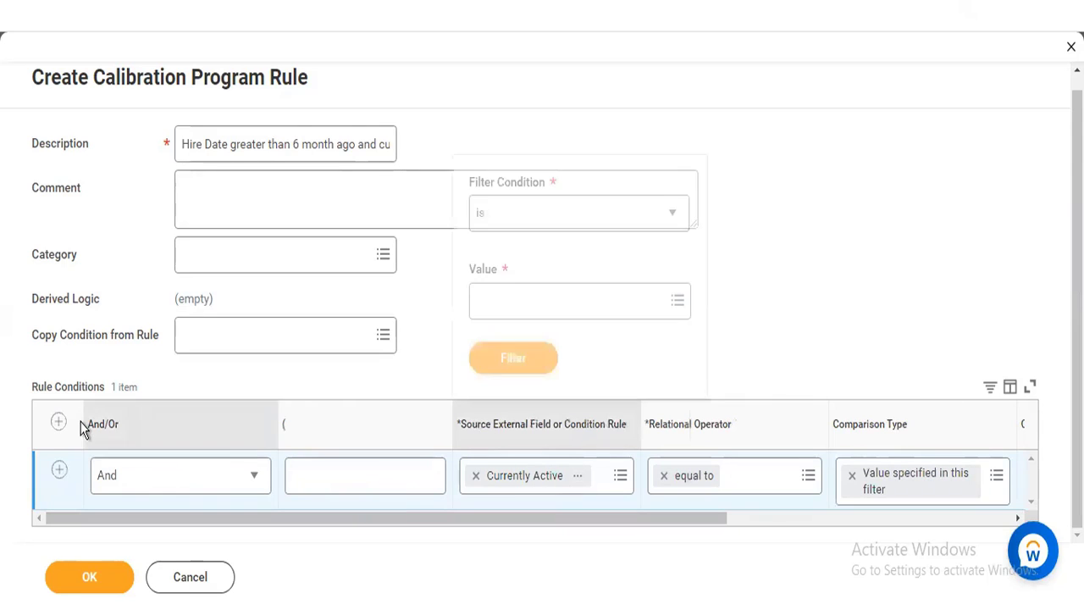
{"action": "left_click", "coordinate": [403, 377]}
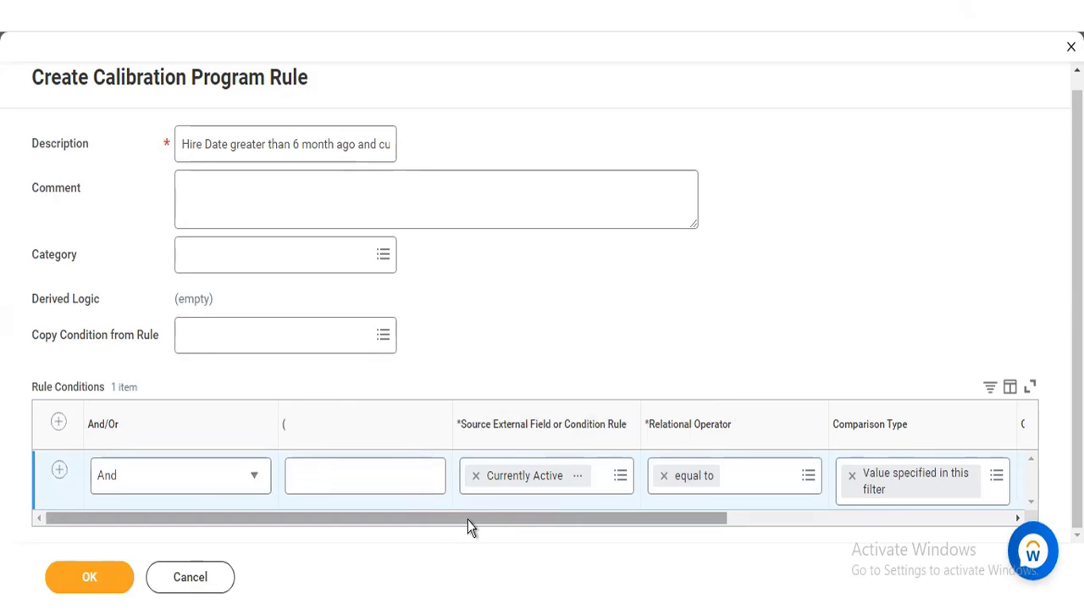
{"action": "left_click", "coordinate": [577, 479]}
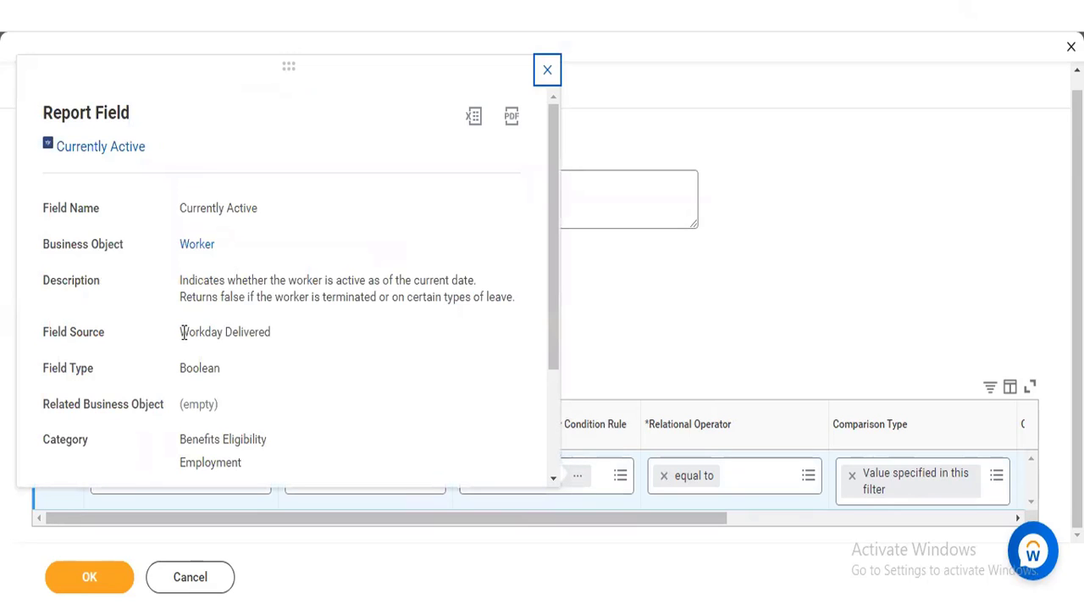
{"action": "left_click_drag", "start_coordinate": [180, 332], "coordinate": [274, 336]}
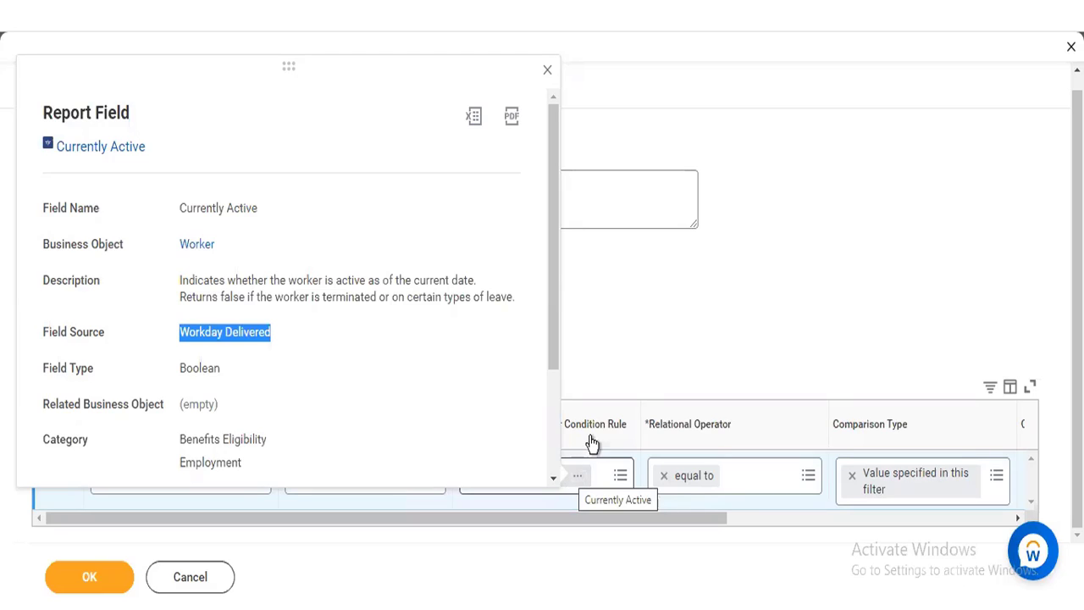
{"action": "left_click", "coordinate": [628, 343]}
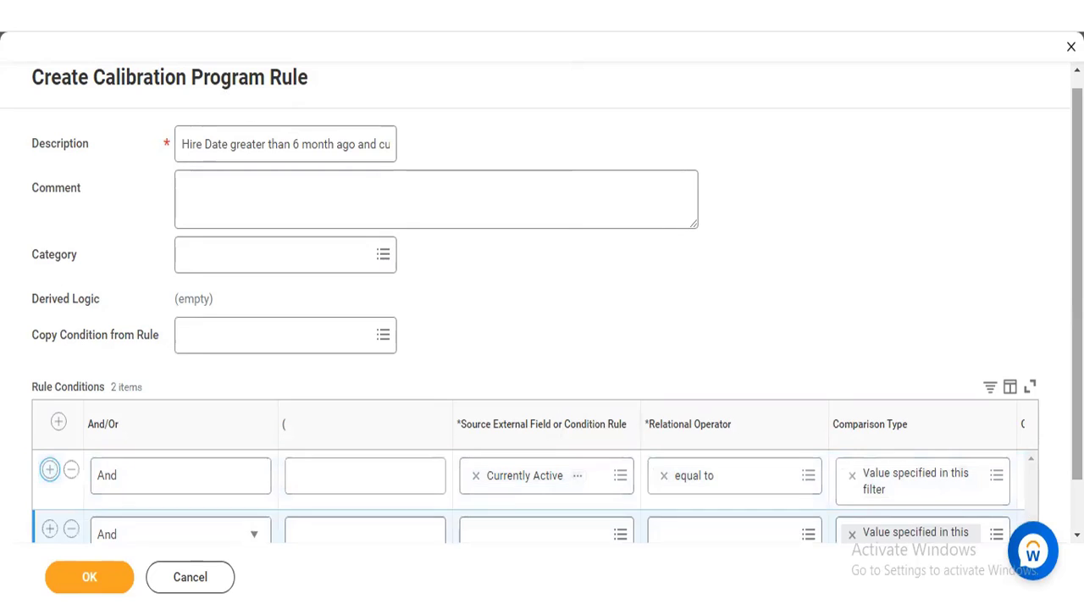
Step: Set the second rule condition's source external field to the Worker date field Hire Date, checking that field's details
{"action": "left_click_drag", "start_coordinate": [1076, 309], "coordinate": [969, 355]}
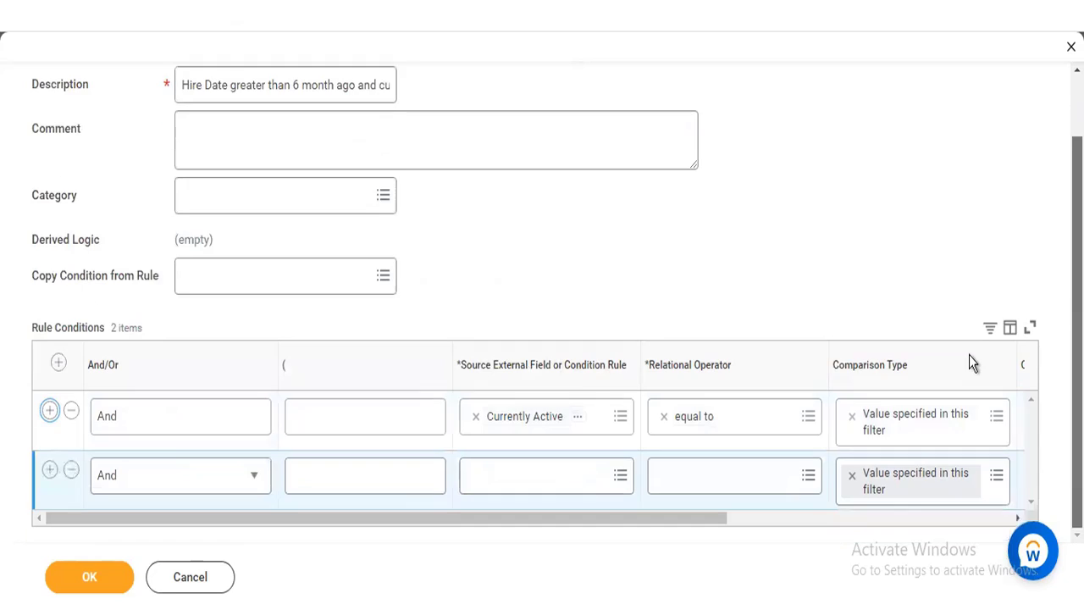
{"action": "left_click", "coordinate": [546, 480]}
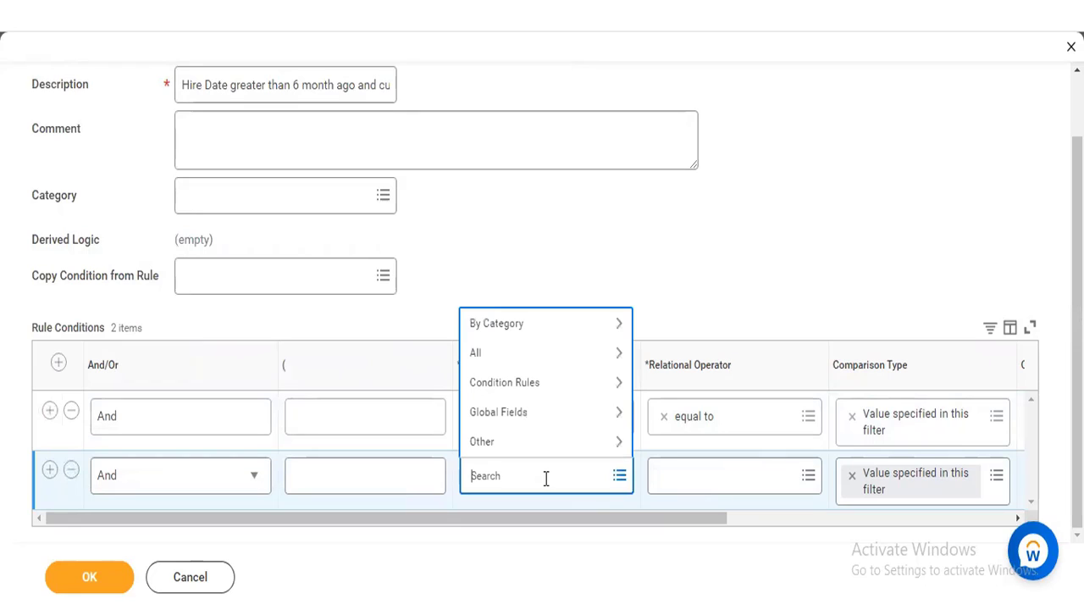
{"action": "type", "text": "hire date4"}
{"action": "key", "text": "BackSpace"}
{"action": "key", "text": "Return"}
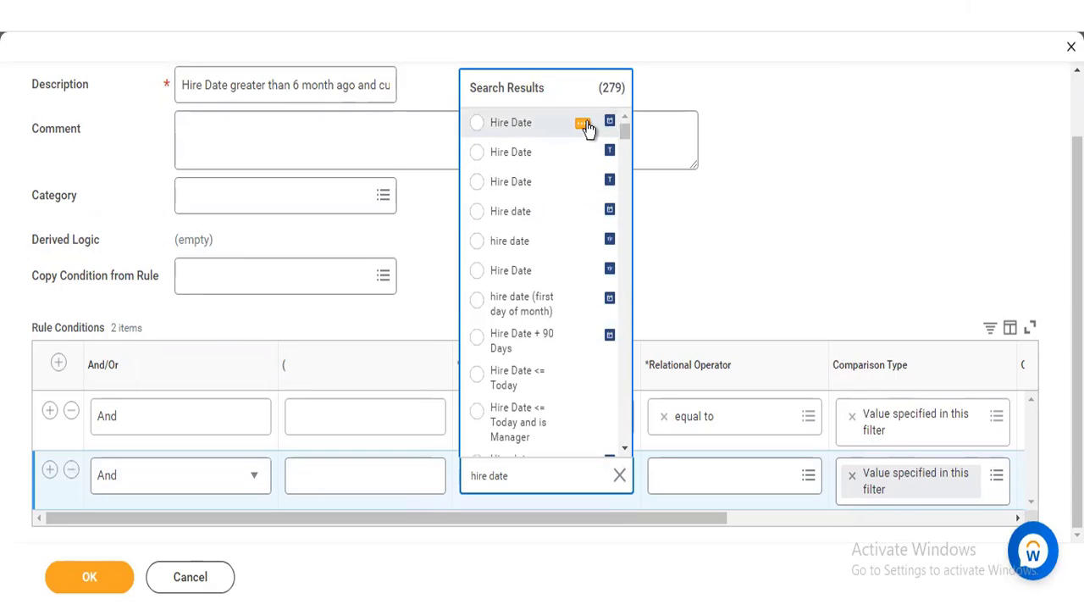
{"action": "left_click", "coordinate": [583, 125]}
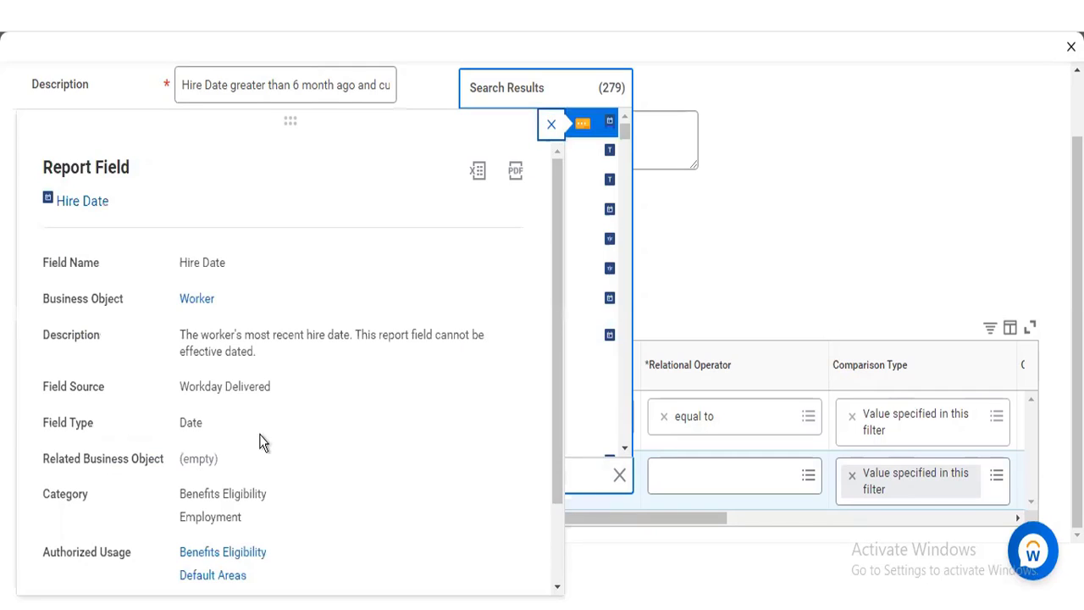
{"action": "left_click", "coordinate": [594, 132]}
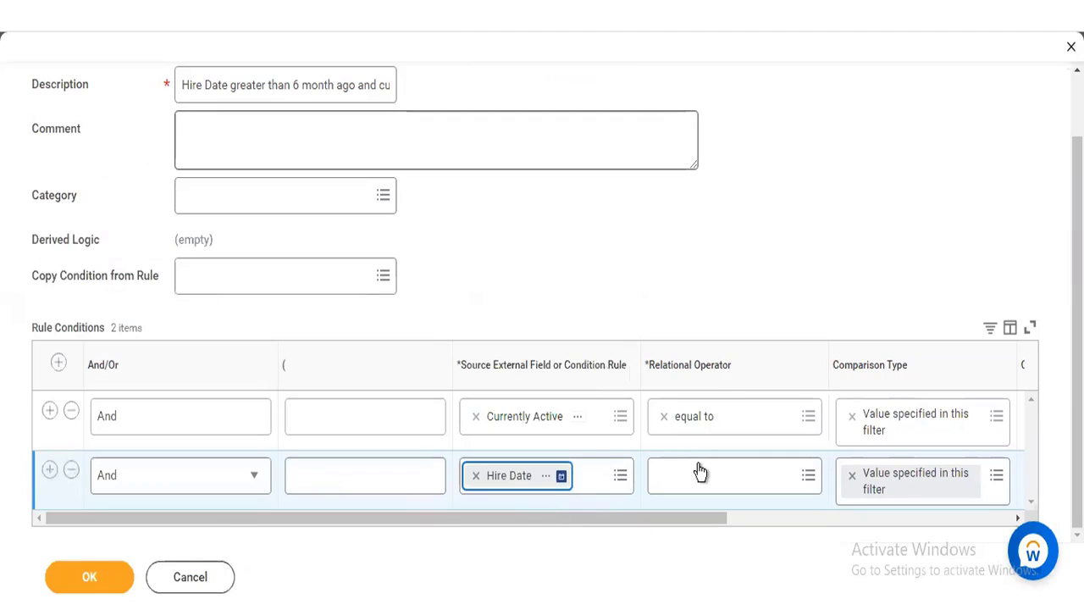
Step: Set the Hire Date condition's relational operator to greater than
{"action": "left_click", "coordinate": [741, 485]}
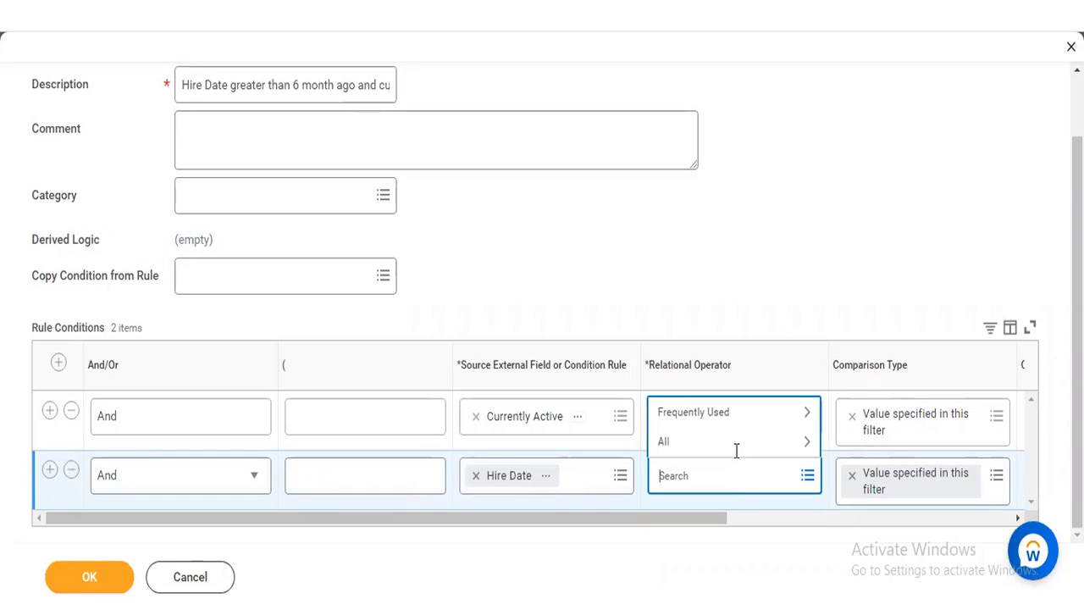
{"action": "left_click", "coordinate": [737, 451]}
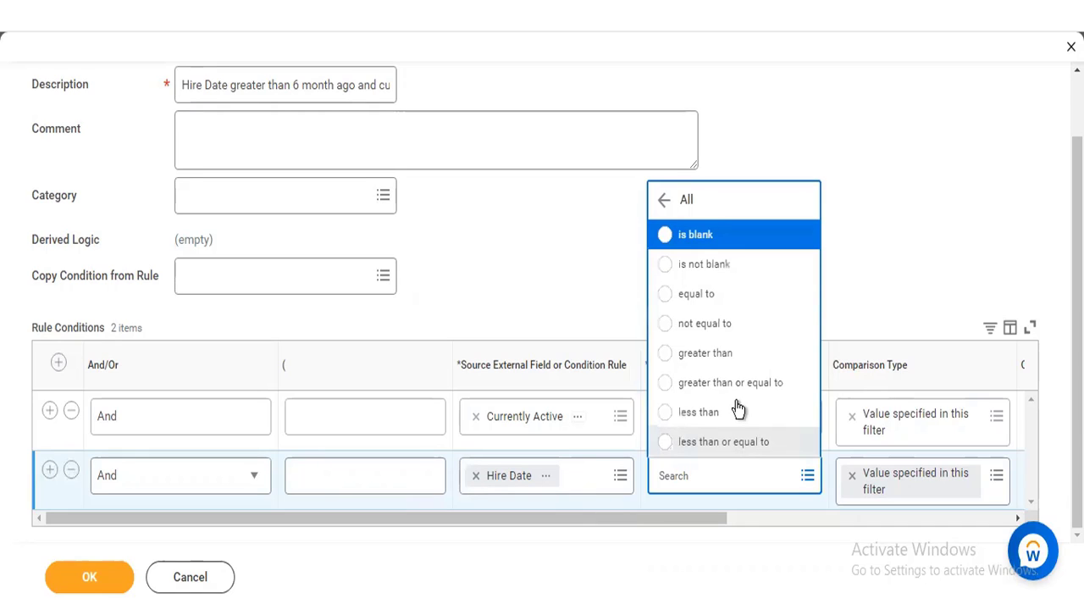
{"action": "left_click", "coordinate": [725, 362]}
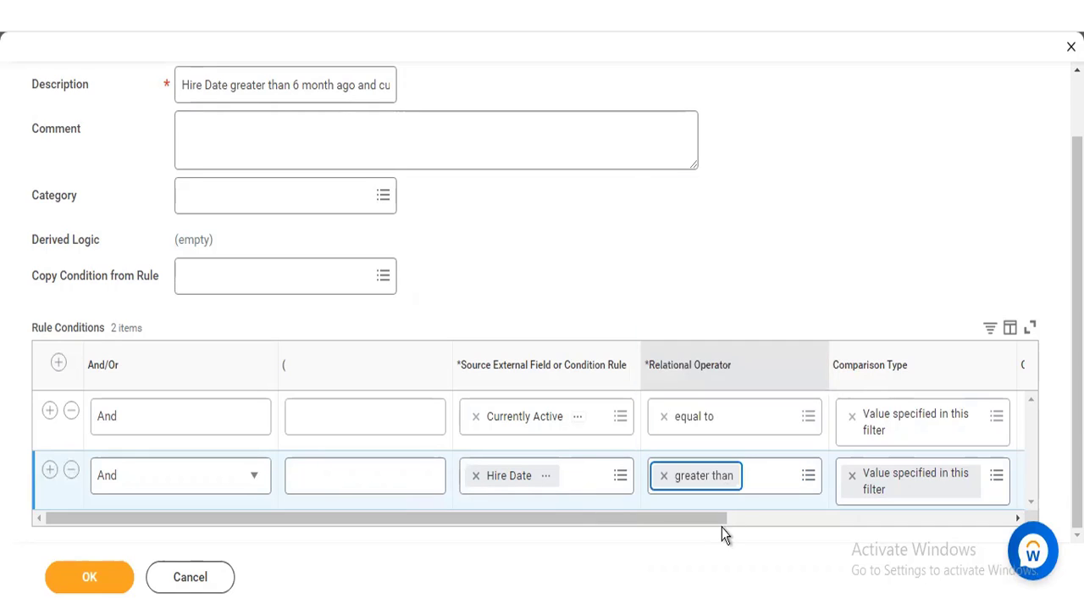
{"action": "left_click_drag", "start_coordinate": [766, 519], "coordinate": [944, 482]}
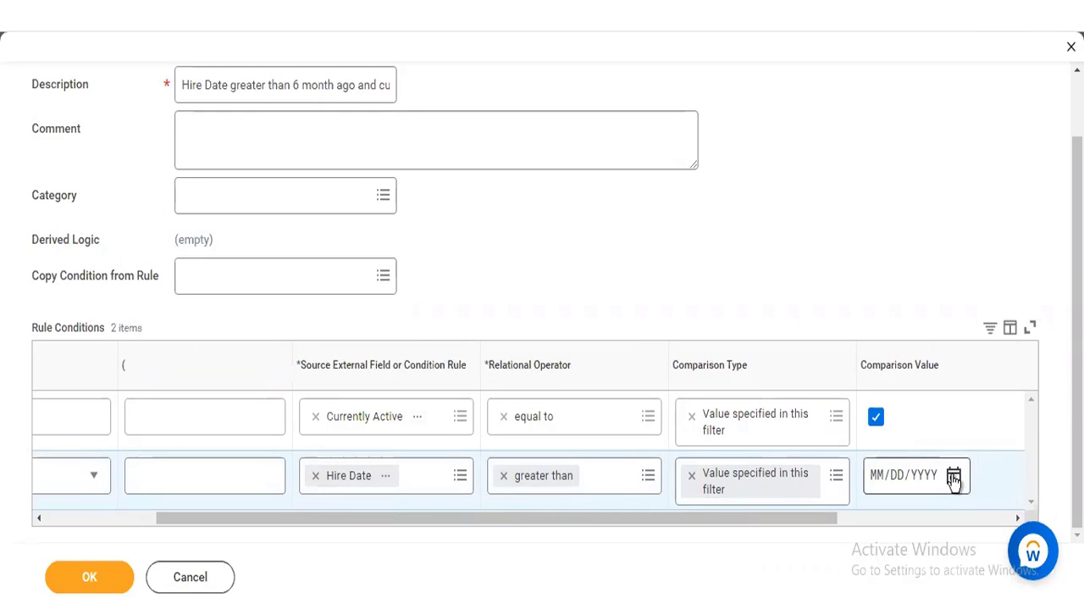
{"action": "left_click", "coordinate": [954, 477]}
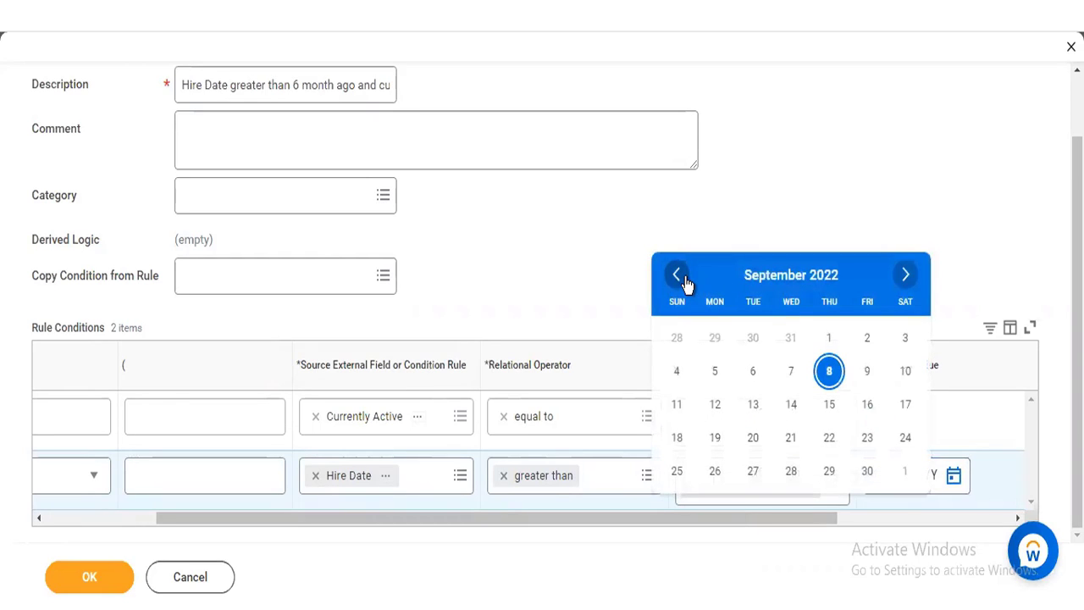
{"action": "left_click", "coordinate": [676, 274]}
{"action": "left_click", "coordinate": [677, 274]}
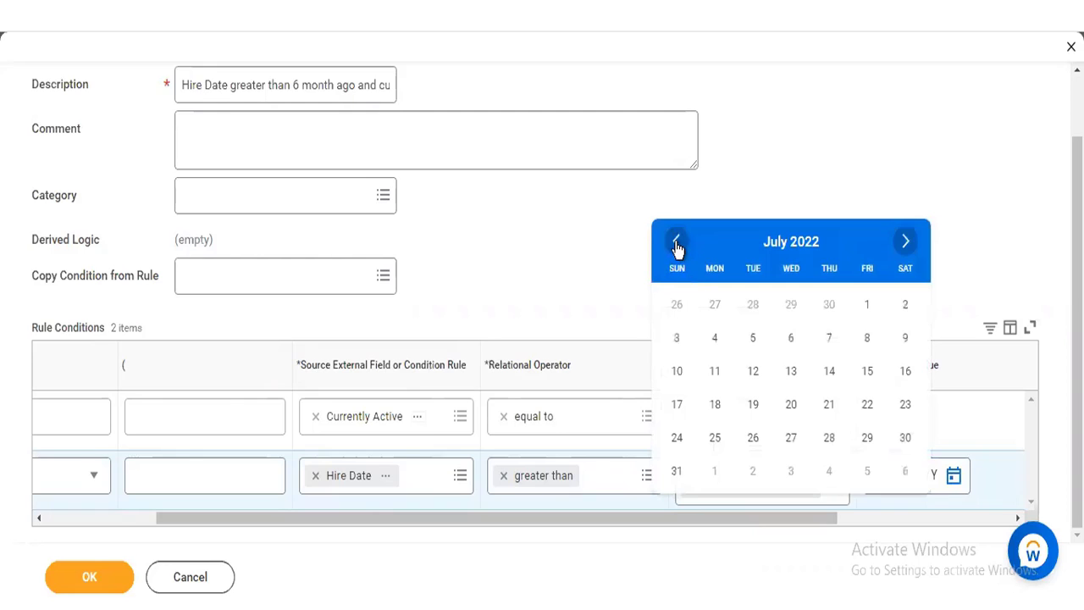
{"action": "left_click", "coordinate": [677, 244]}
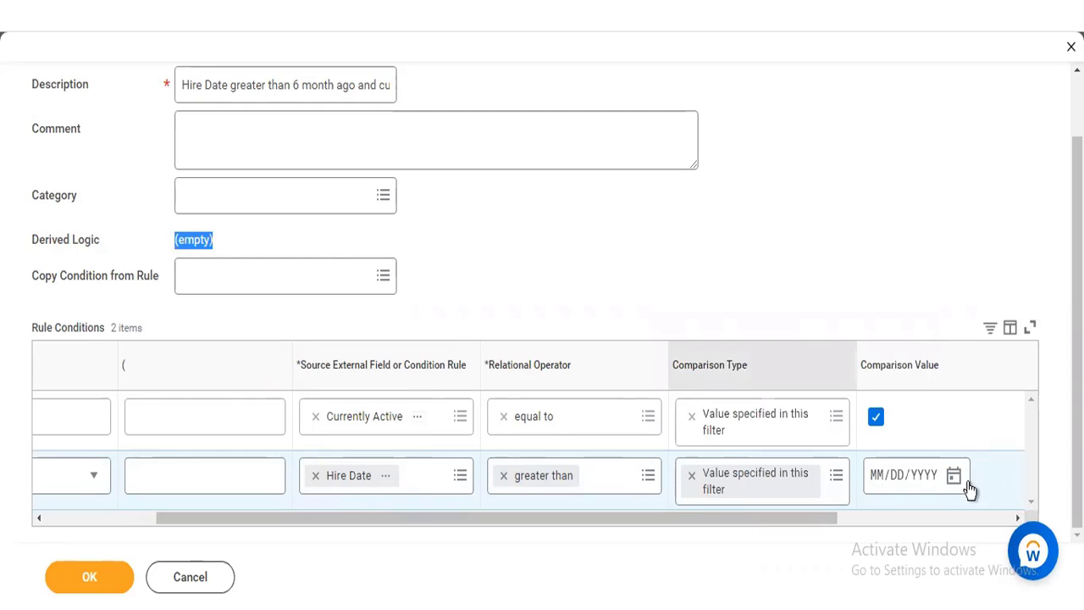
{"action": "left_click", "coordinate": [881, 478]}
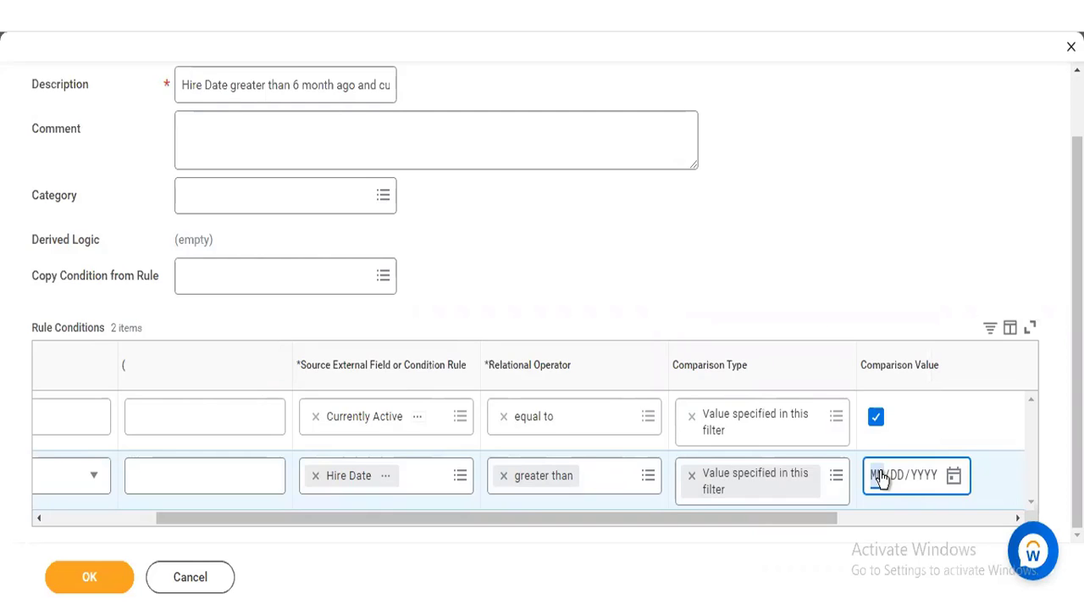
{"action": "left_click", "coordinate": [952, 478]}
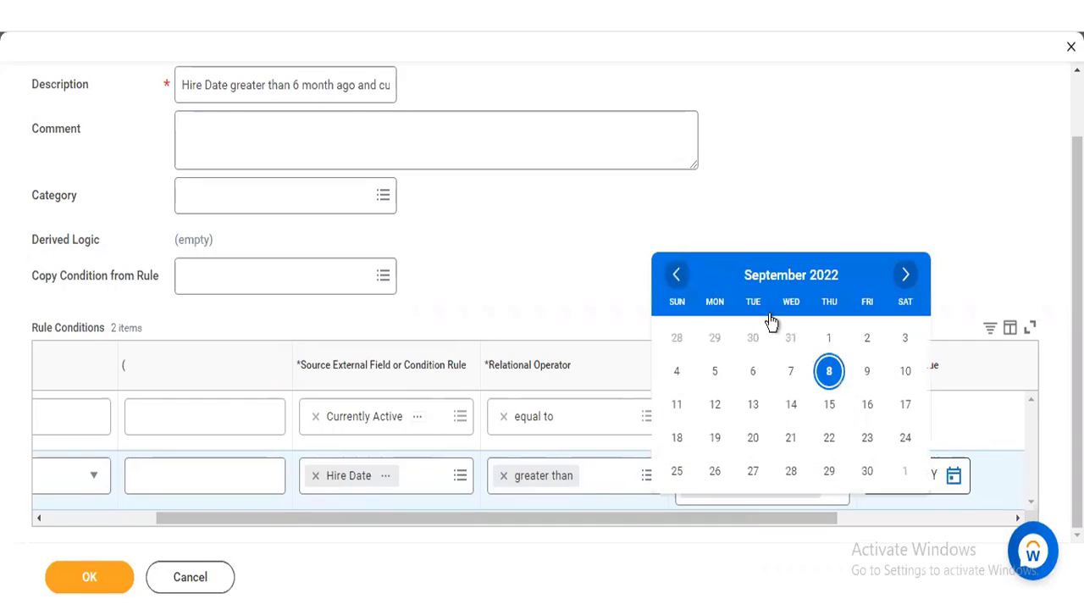
{"action": "left_click", "coordinate": [675, 273]}
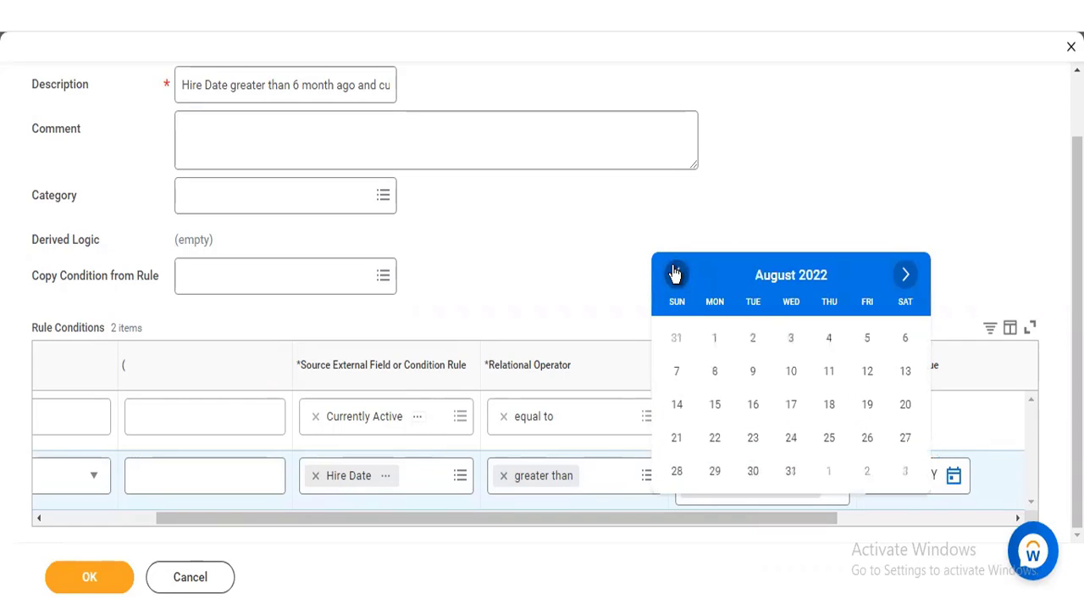
{"action": "left_click", "coordinate": [675, 274]}
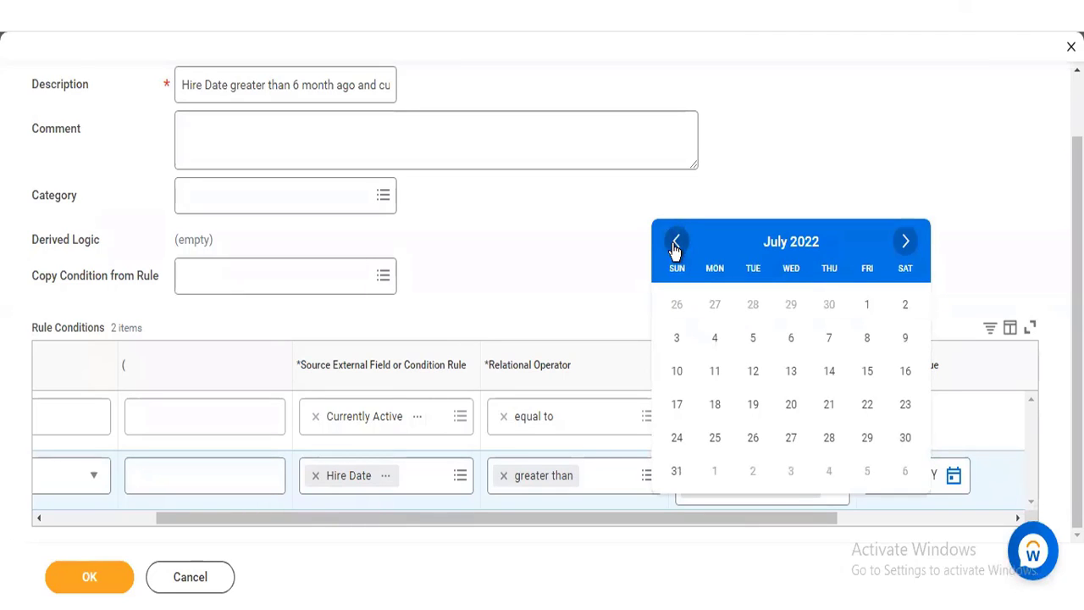
{"action": "left_click", "coordinate": [675, 246]}
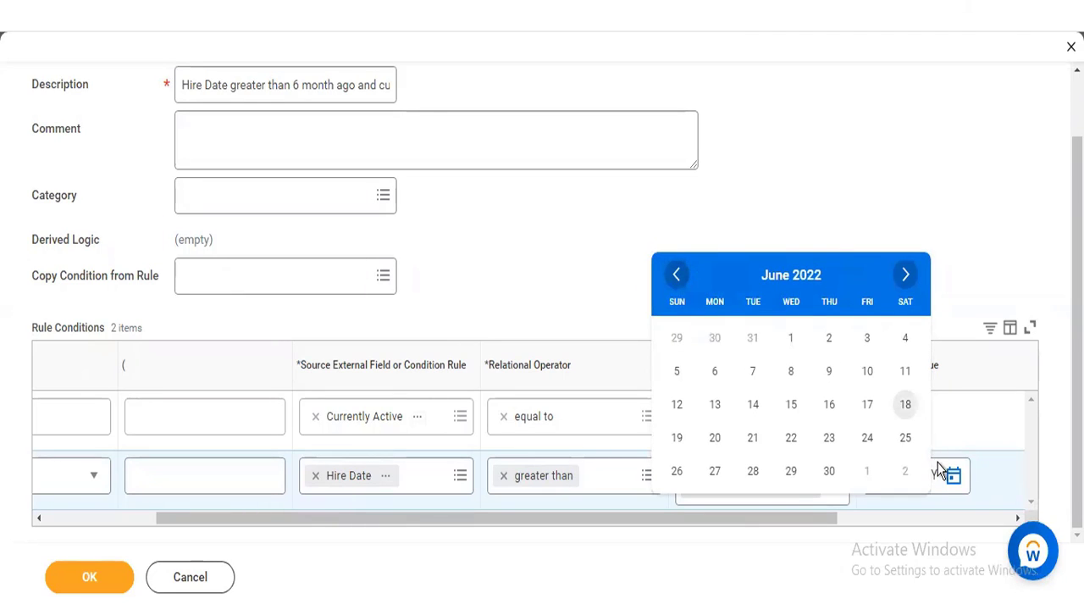
{"action": "left_click", "coordinate": [884, 482]}
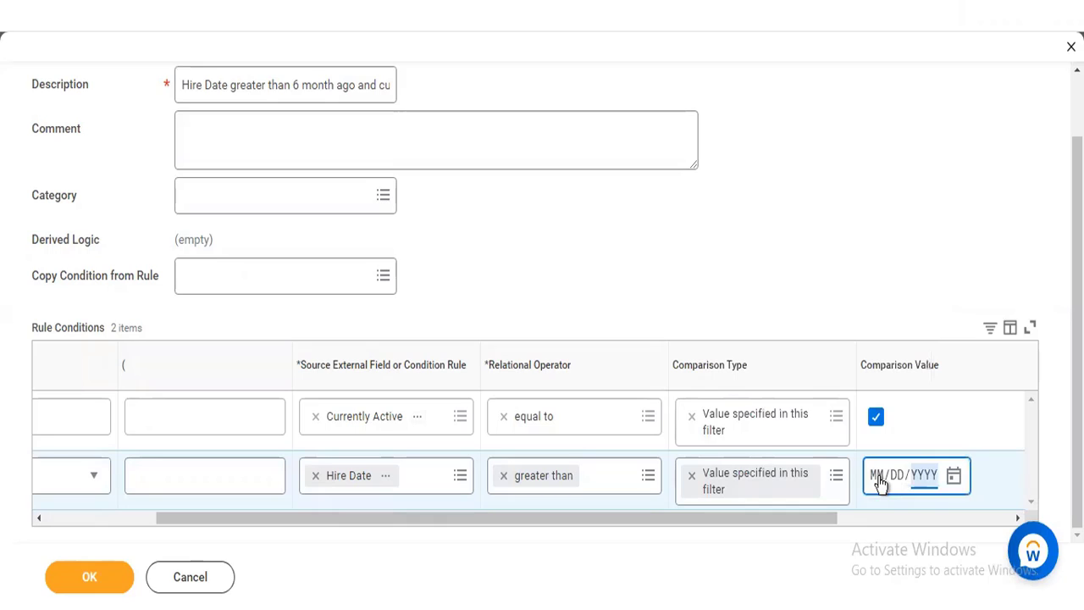
Step: Enter 03/08/2022 as the Hire Date condition's comparison value
{"action": "left_click", "coordinate": [881, 482]}
{"action": "type", "text": "03/"}
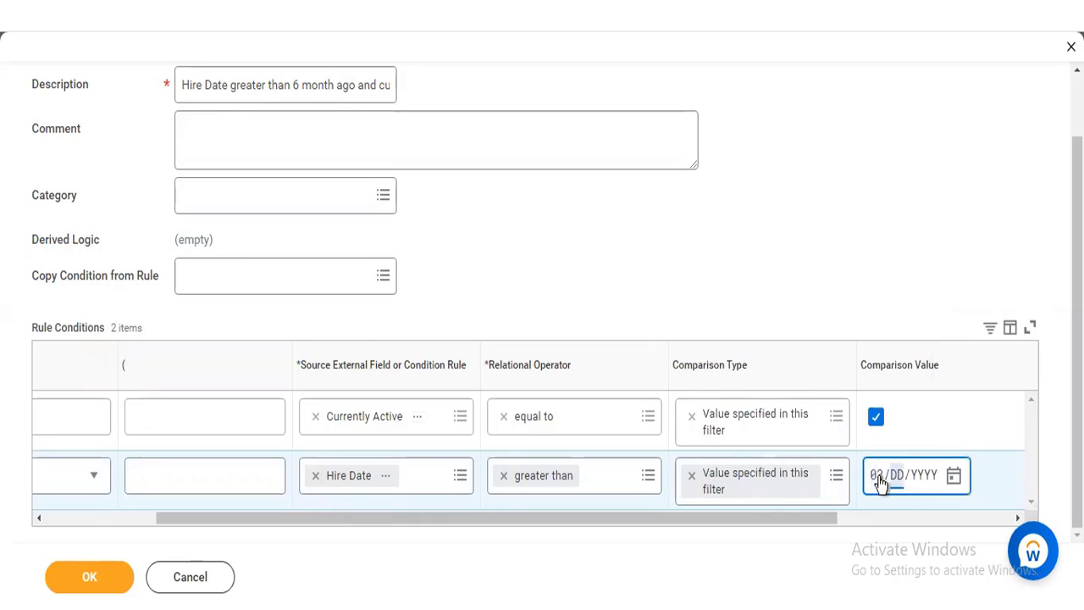
{"action": "type", "text": "08/"}
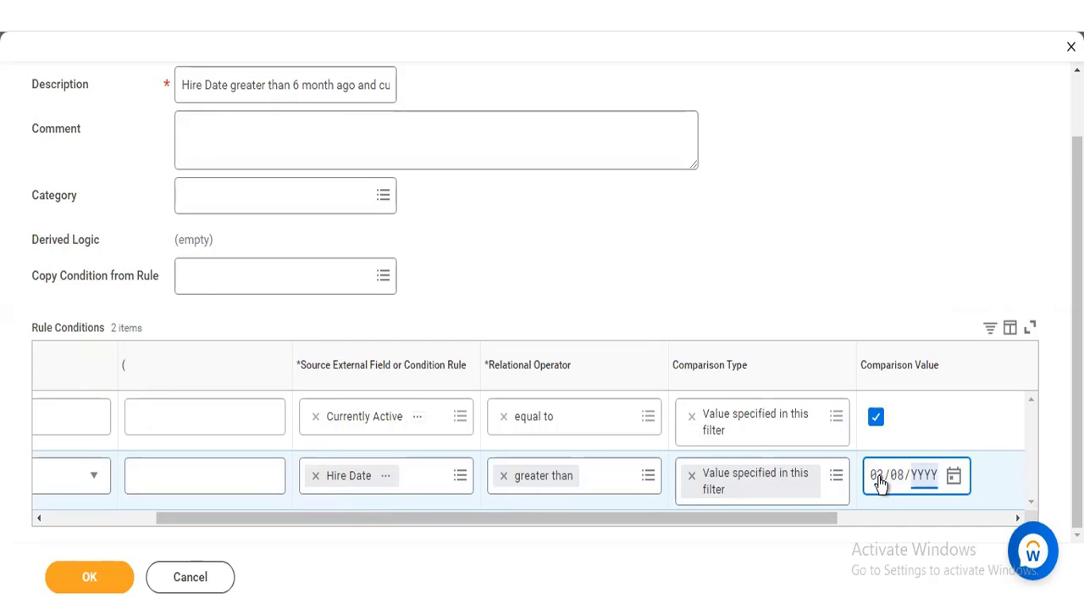
{"action": "type", "text": "2022"}
{"action": "left_click", "coordinate": [846, 155]}
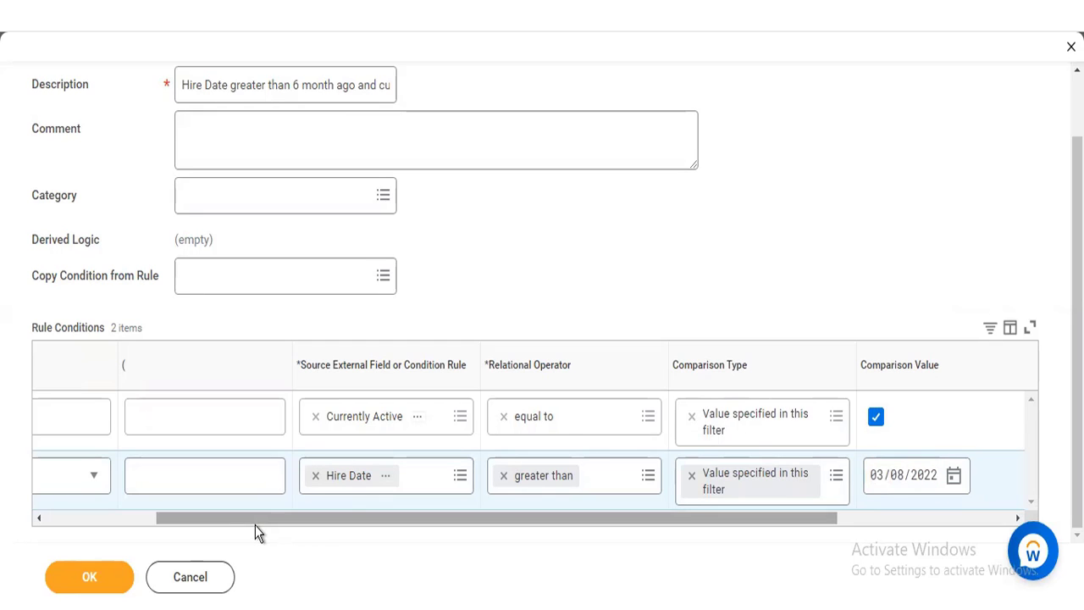
Step: Check both rule conditions, save the calibration program rule and review its derived logic
{"action": "left_click_drag", "start_coordinate": [254, 525], "coordinate": [139, 527]}
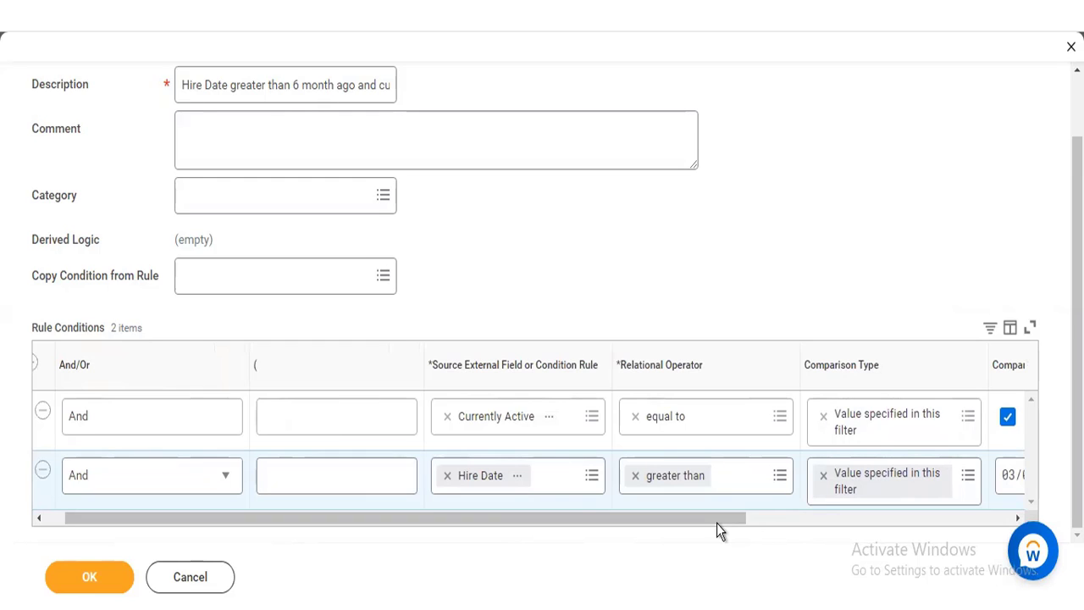
{"action": "left_click_drag", "start_coordinate": [716, 521], "coordinate": [840, 519]}
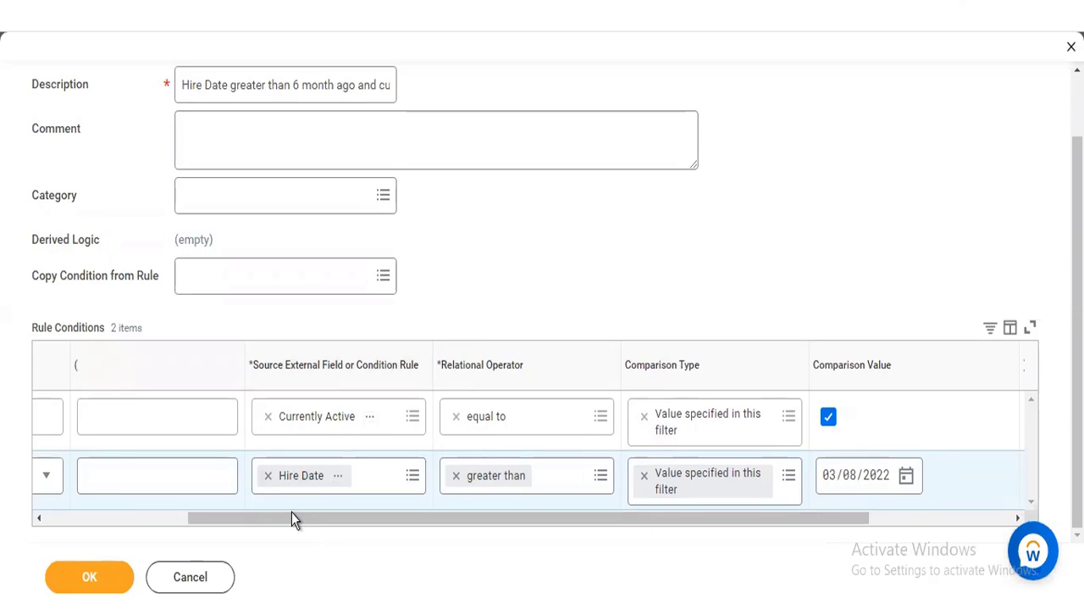
{"action": "left_click_drag", "start_coordinate": [291, 517], "coordinate": [271, 517]}
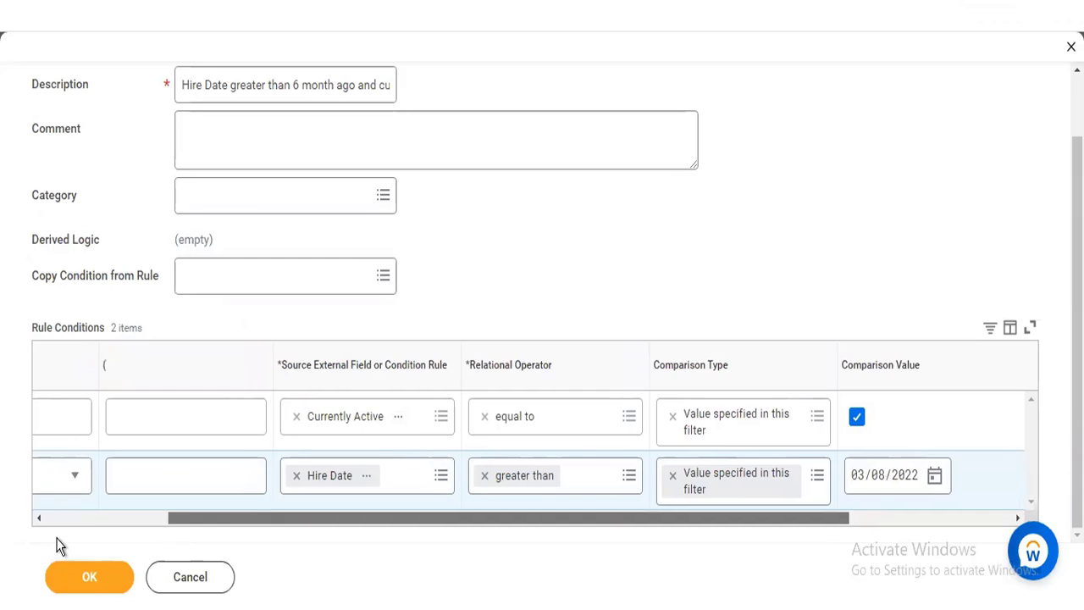
{"action": "left_click", "coordinate": [90, 576]}
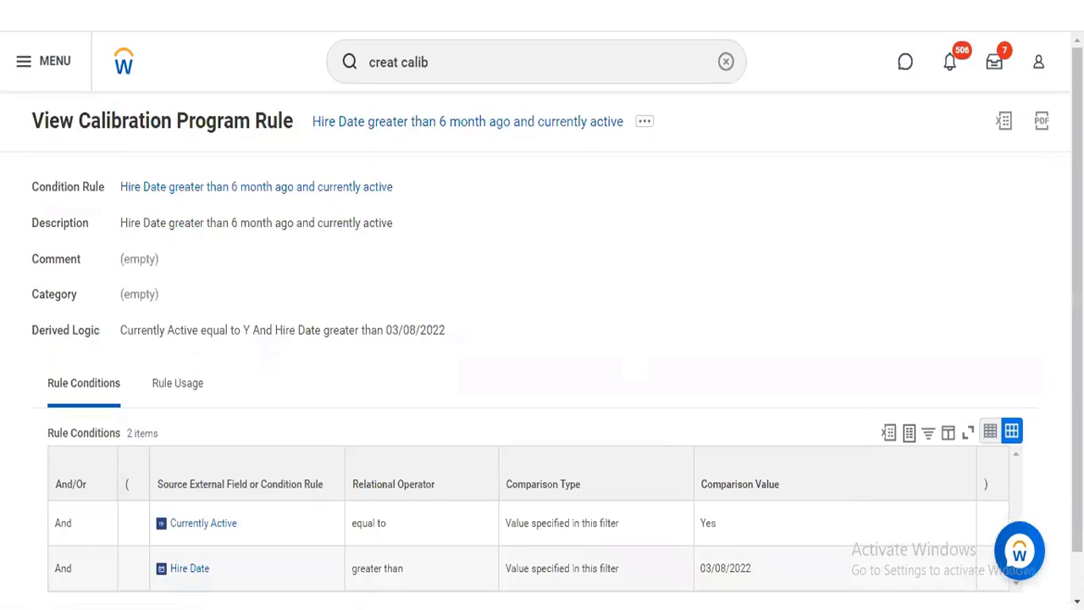
{"action": "scroll", "coordinate": [441, 380], "scroll_direction": "down", "scroll_amount": 1}
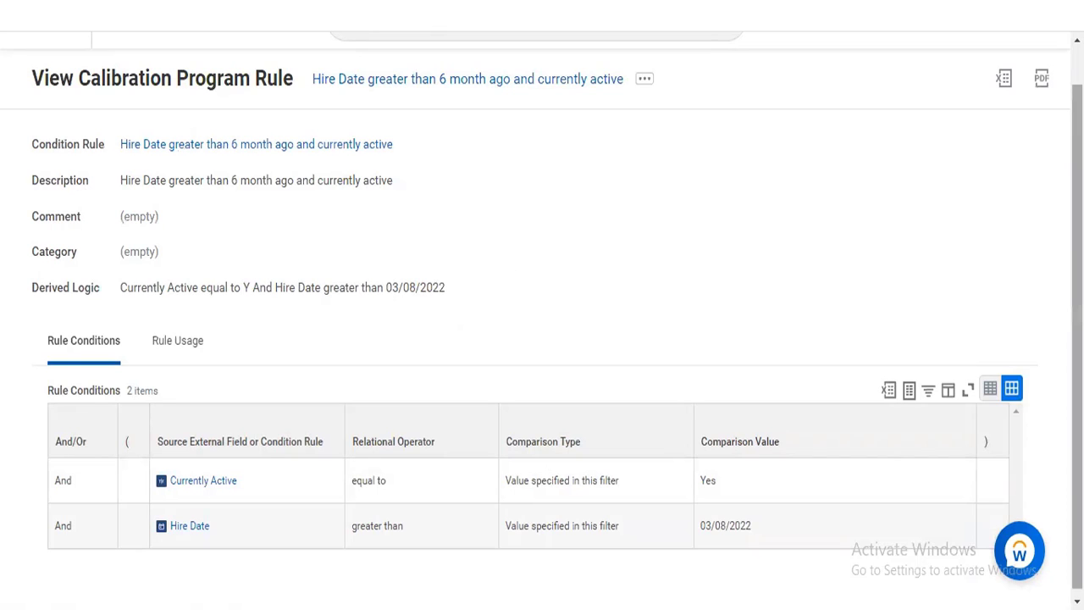
{"action": "scroll", "coordinate": [668, 235], "scroll_direction": "up", "scroll_amount": 1}
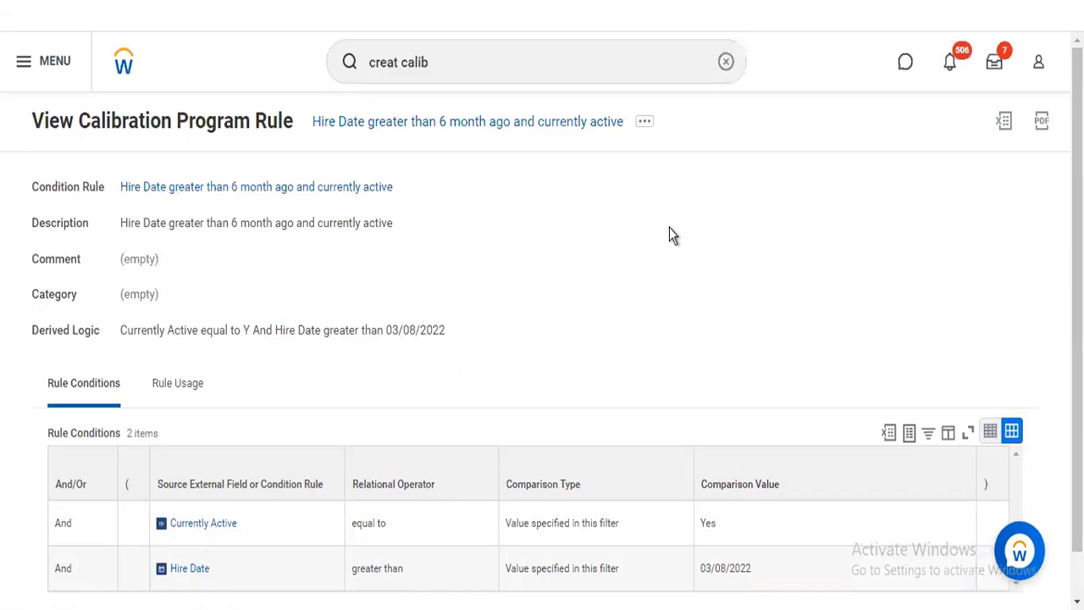
Step: Search again for "creat calib" and start another Create Calibration Program Rule task
{"action": "left_click", "coordinate": [442, 52]}
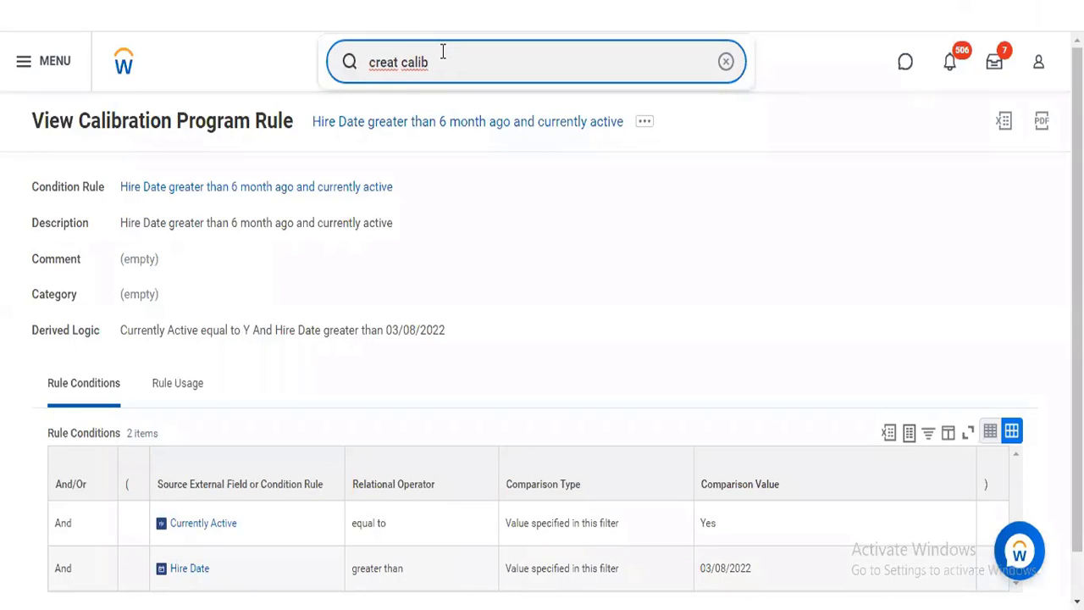
{"action": "key", "text": "Return"}
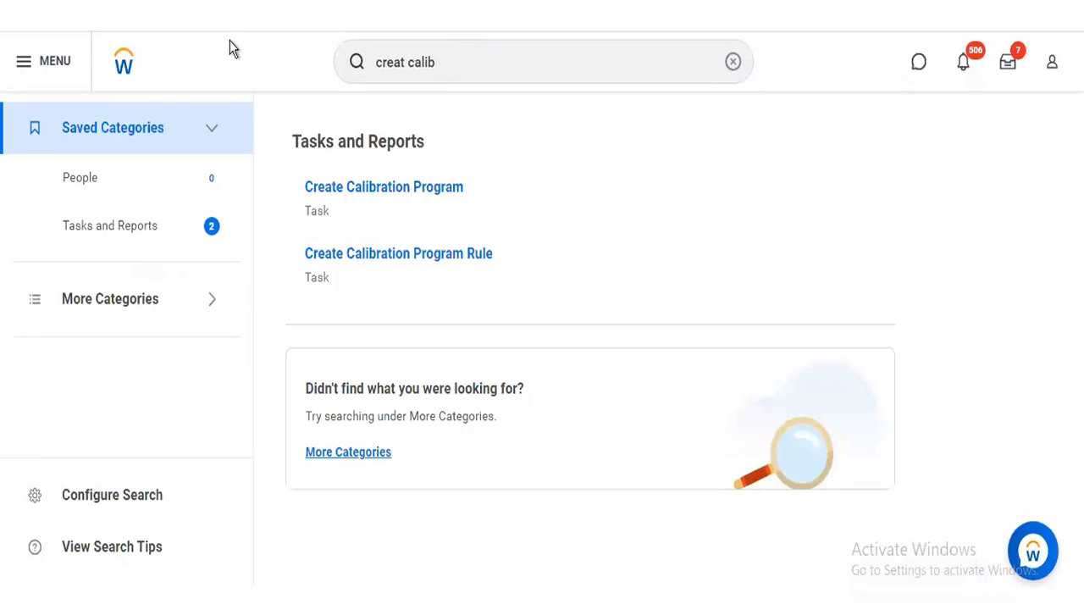
{"action": "left_click", "coordinate": [371, 256]}
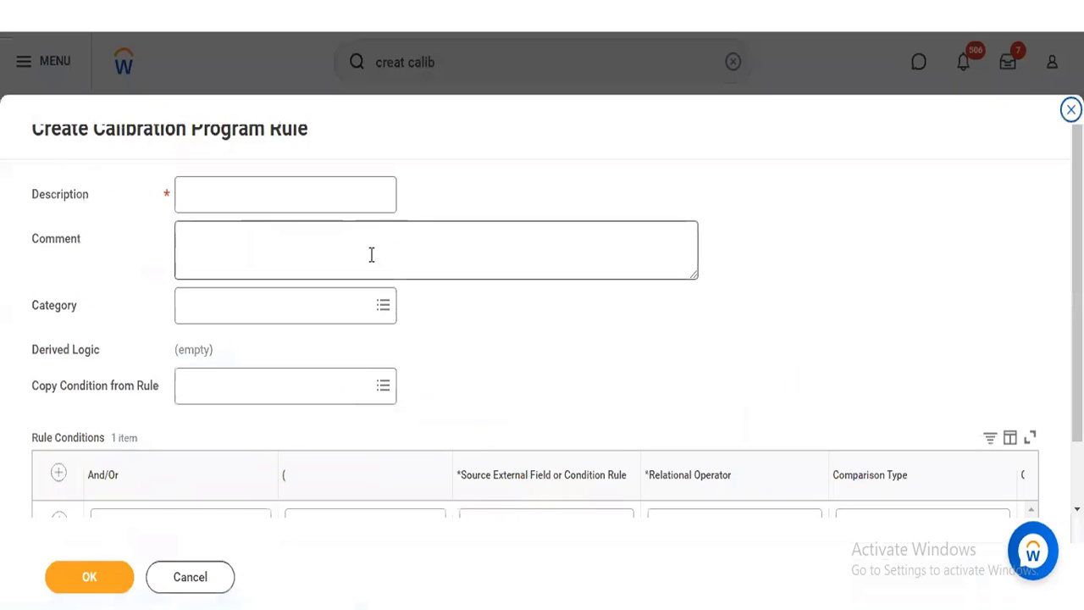
Step: Enter "Full Time/Regular/Manager" as the new calibration program rule's description
{"action": "left_click", "coordinate": [315, 194]}
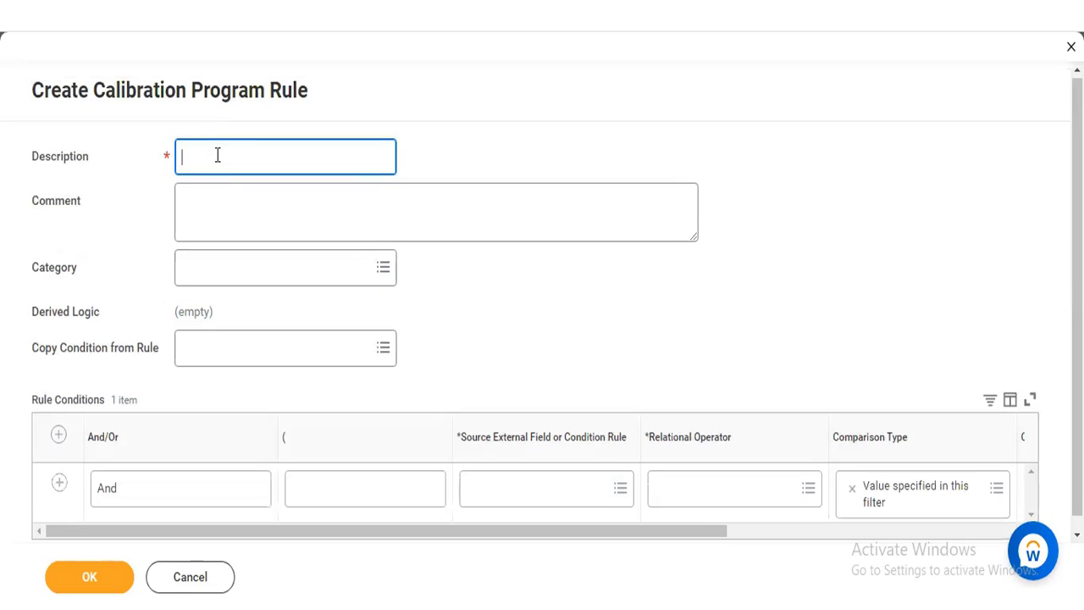
{"action": "type", "text": "Full Time"}
{"action": "type", "text": "/Regular/"}
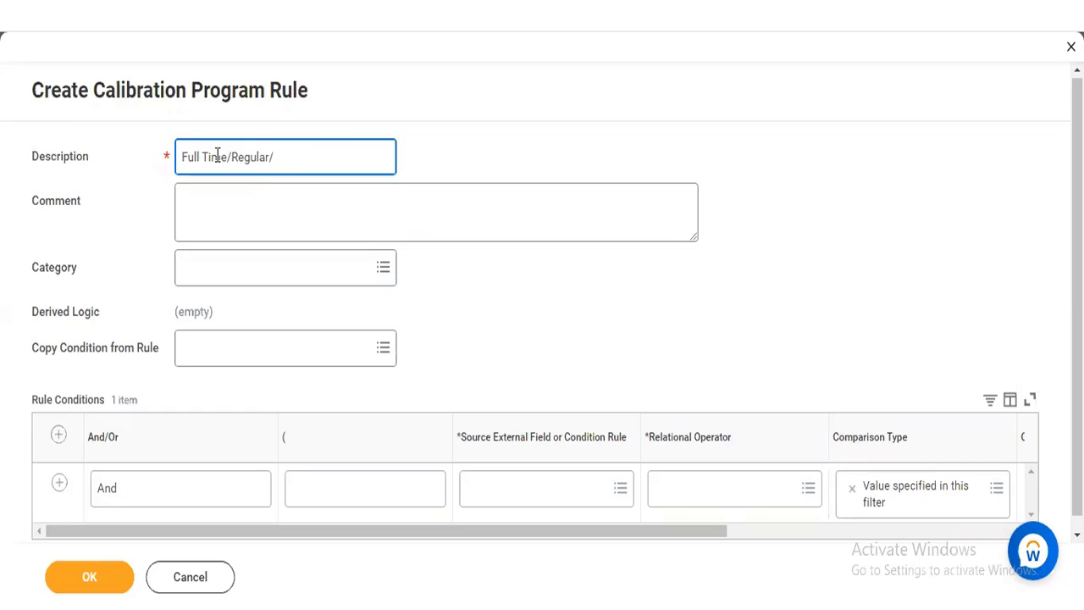
{"action": "type", "text": "Manager"}
{"action": "type", "text": "/"}
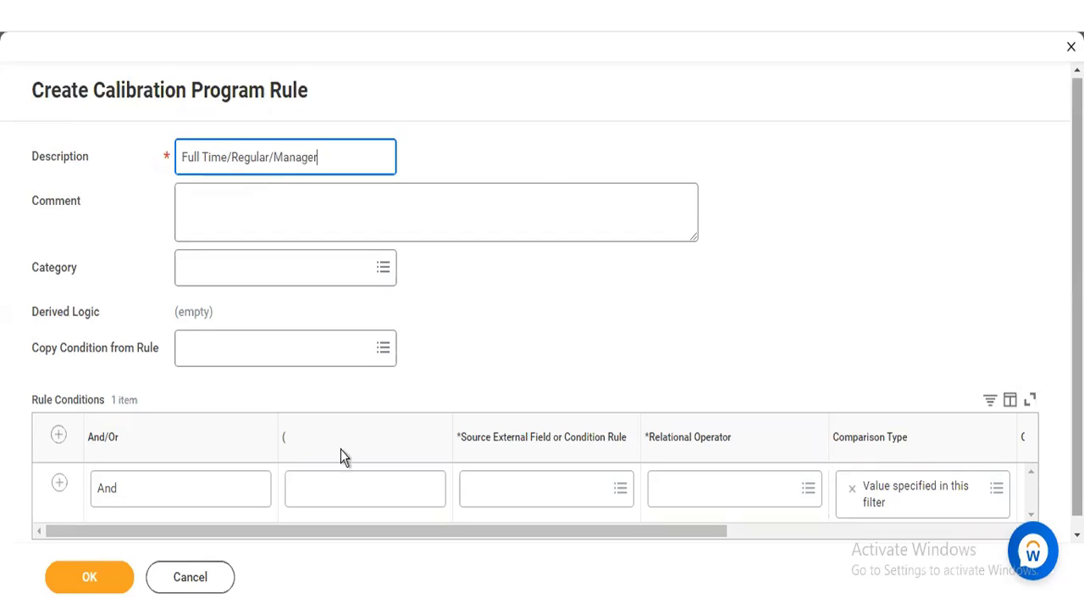
Step: Search source fields for "time type", compare the matching fields' details, and use the Workday-delivered Time Type field in the first rule condition
{"action": "scroll", "coordinate": [339, 455], "scroll_direction": "down", "scroll_amount": 1}
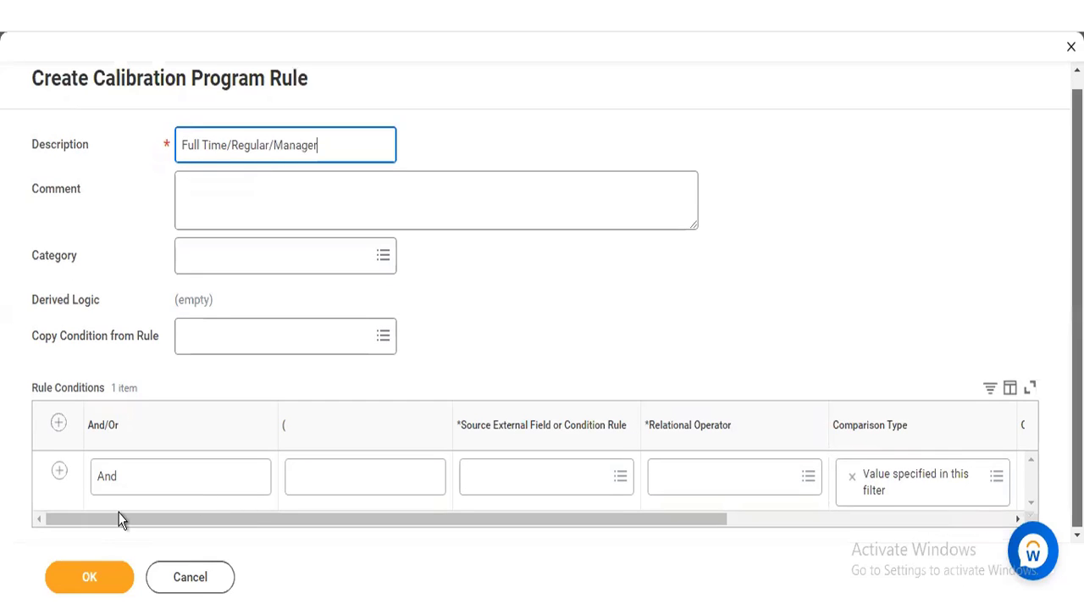
{"action": "left_click", "coordinate": [529, 483]}
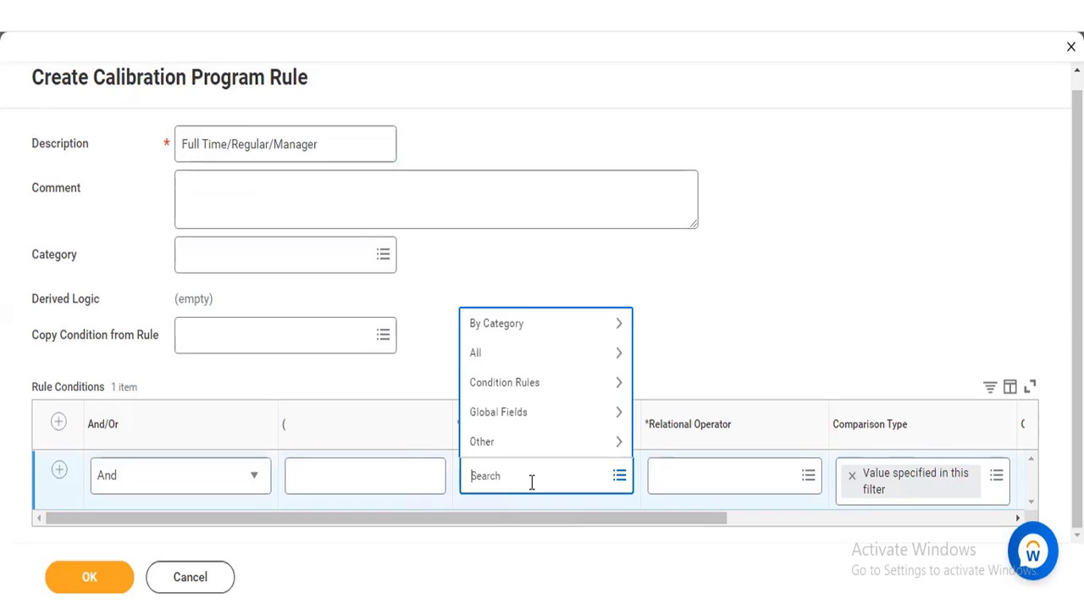
{"action": "type", "text": "time type"}
{"action": "key", "text": "Return"}
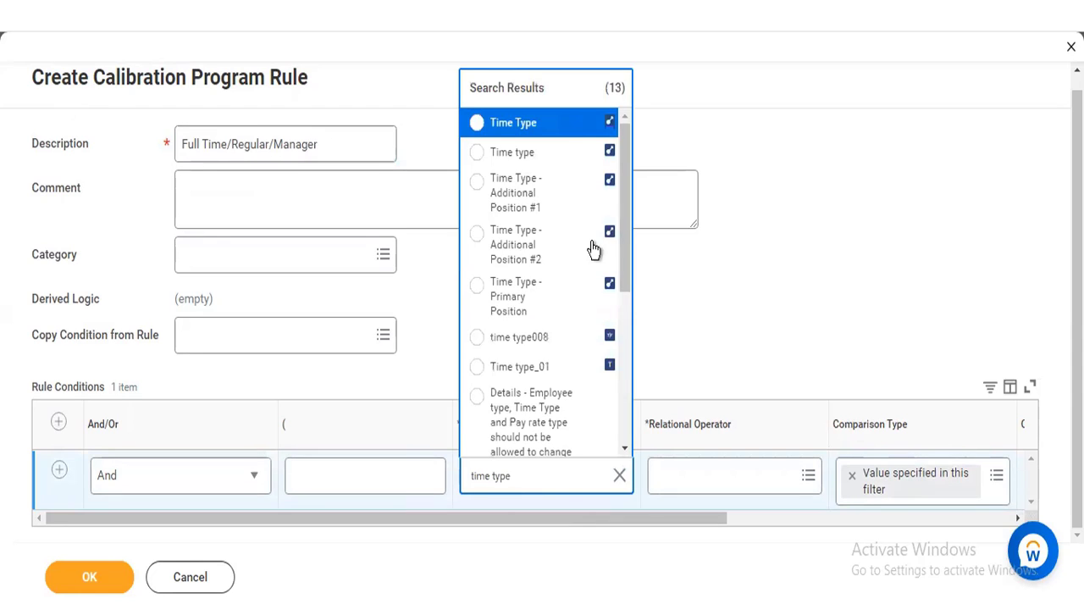
{"action": "left_click", "coordinate": [585, 125]}
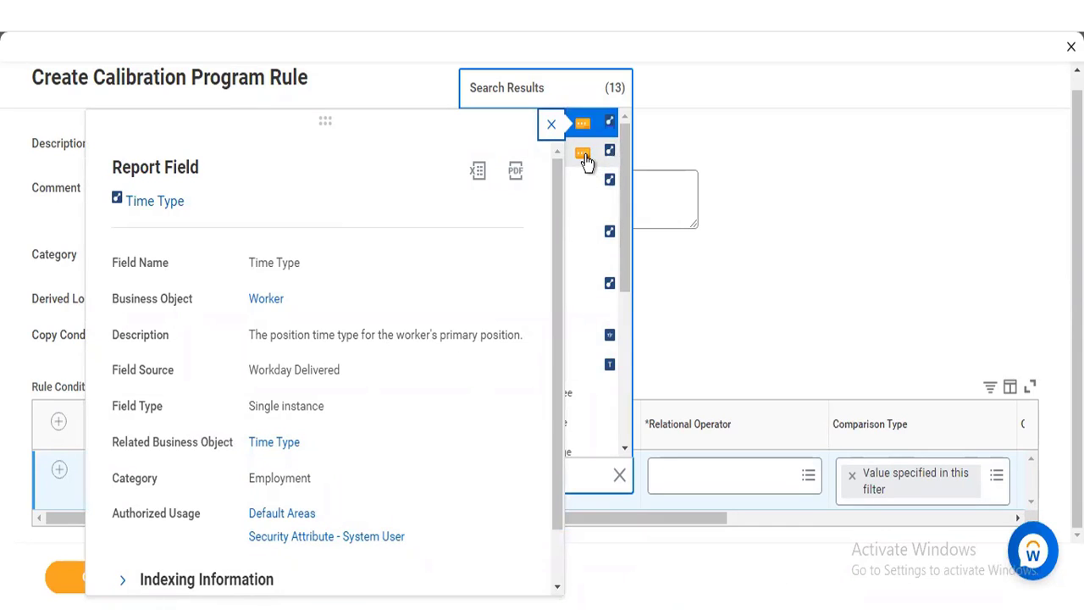
{"action": "left_click", "coordinate": [584, 156]}
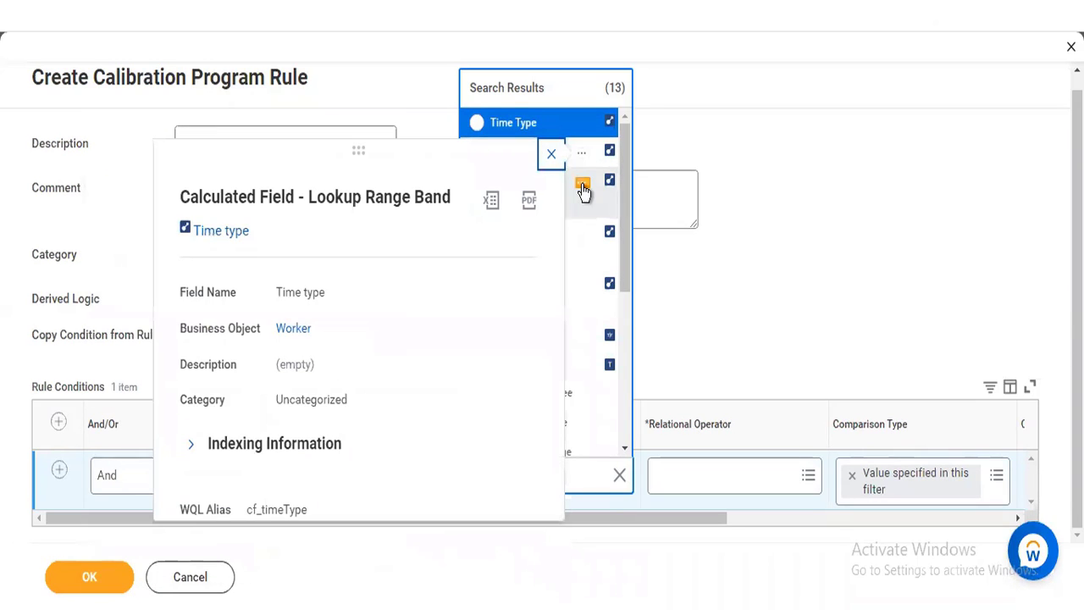
{"action": "left_click", "coordinate": [584, 190]}
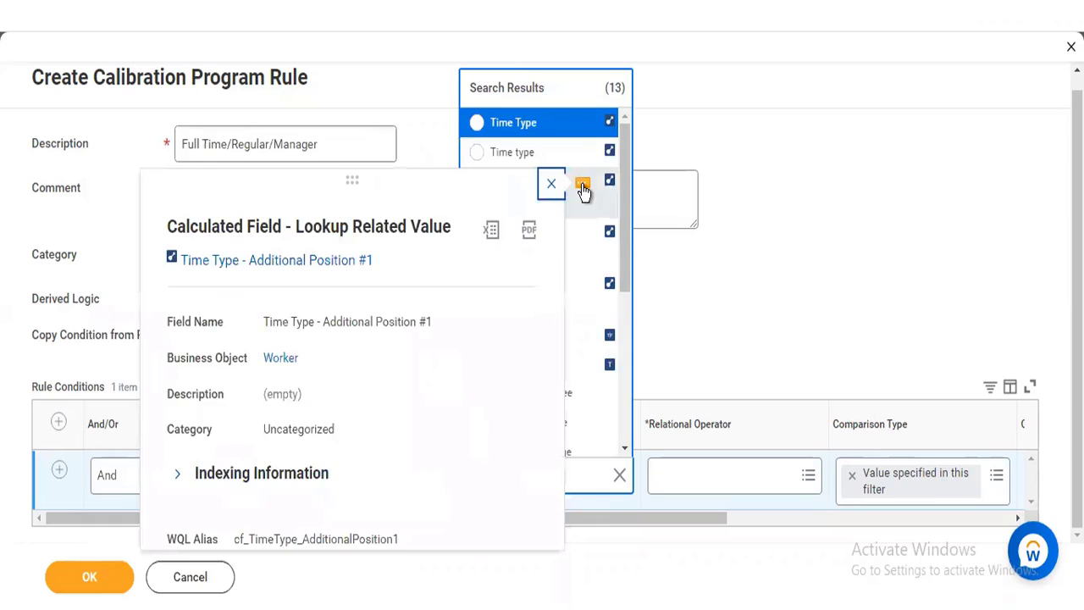
{"action": "left_click", "coordinate": [570, 121]}
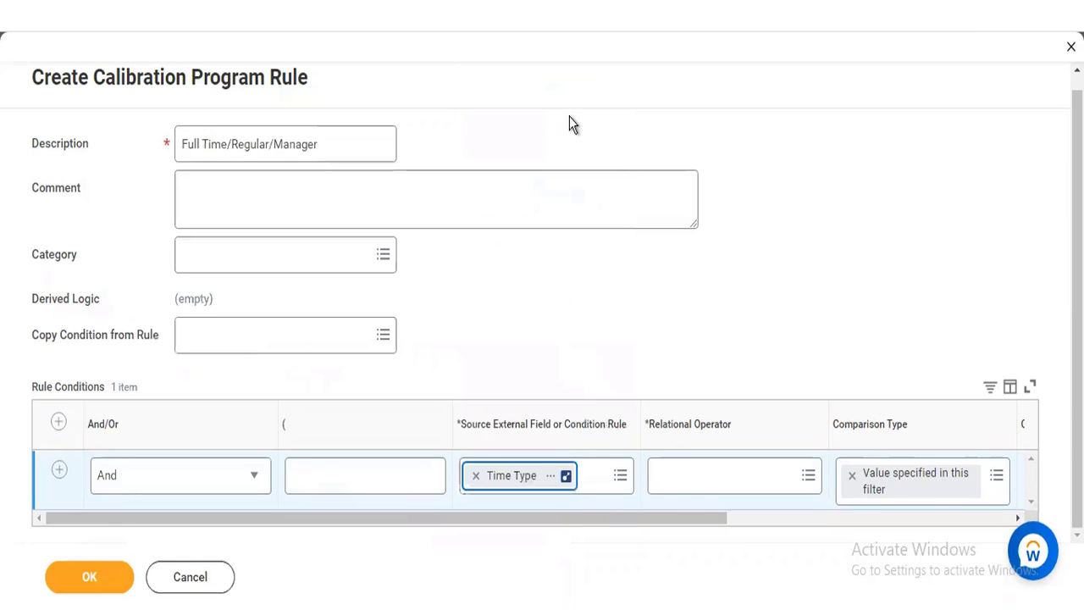
Step: Set the Time Type condition's relational operator to "in the selection list" and its comparison value to Full time
{"action": "left_click", "coordinate": [679, 478]}
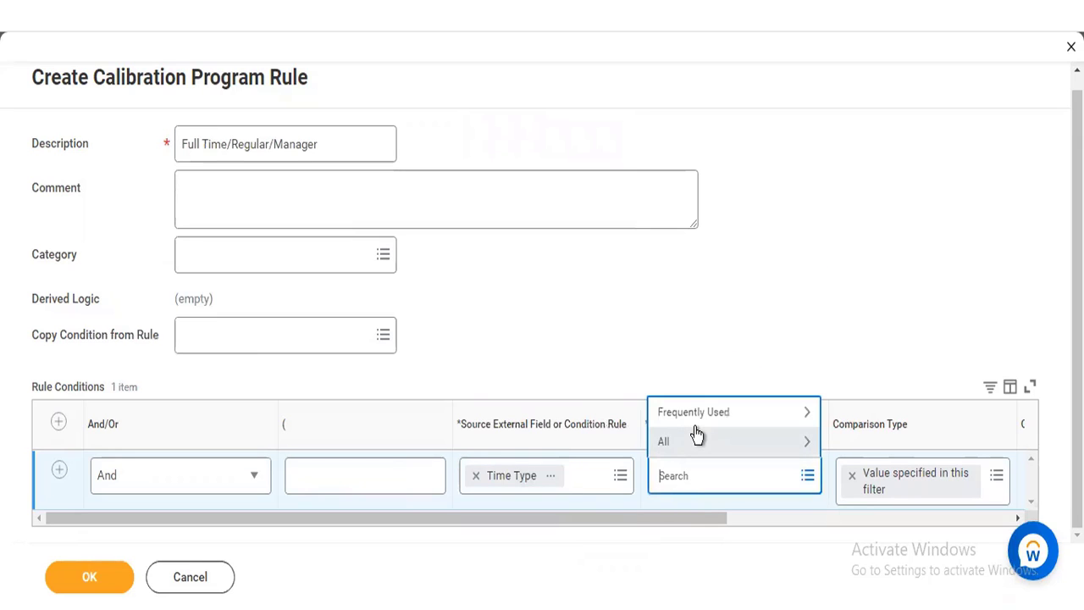
{"action": "left_click", "coordinate": [696, 416]}
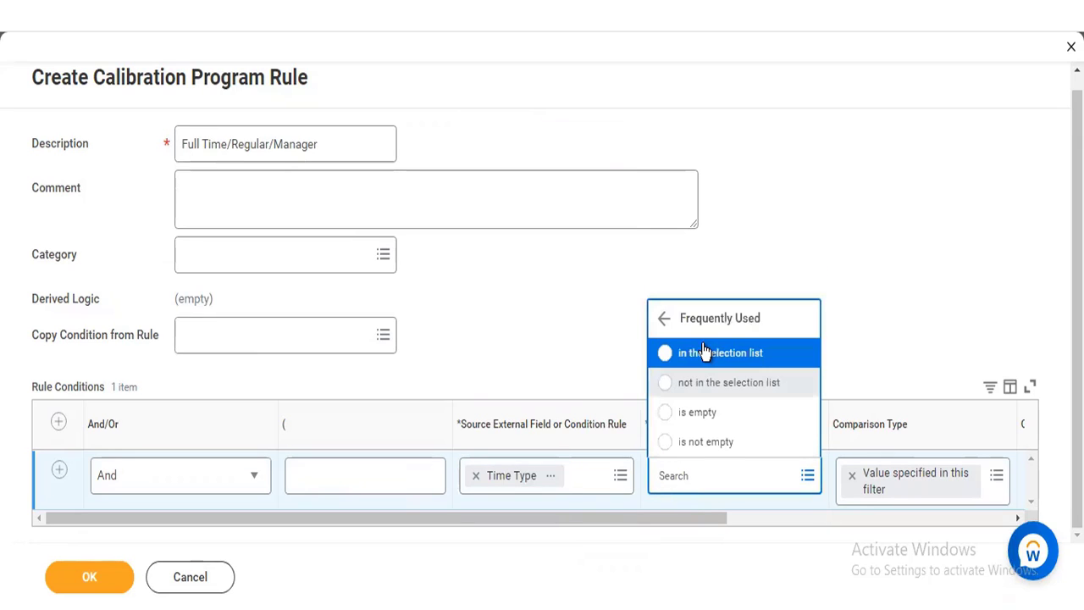
{"action": "left_click", "coordinate": [704, 350]}
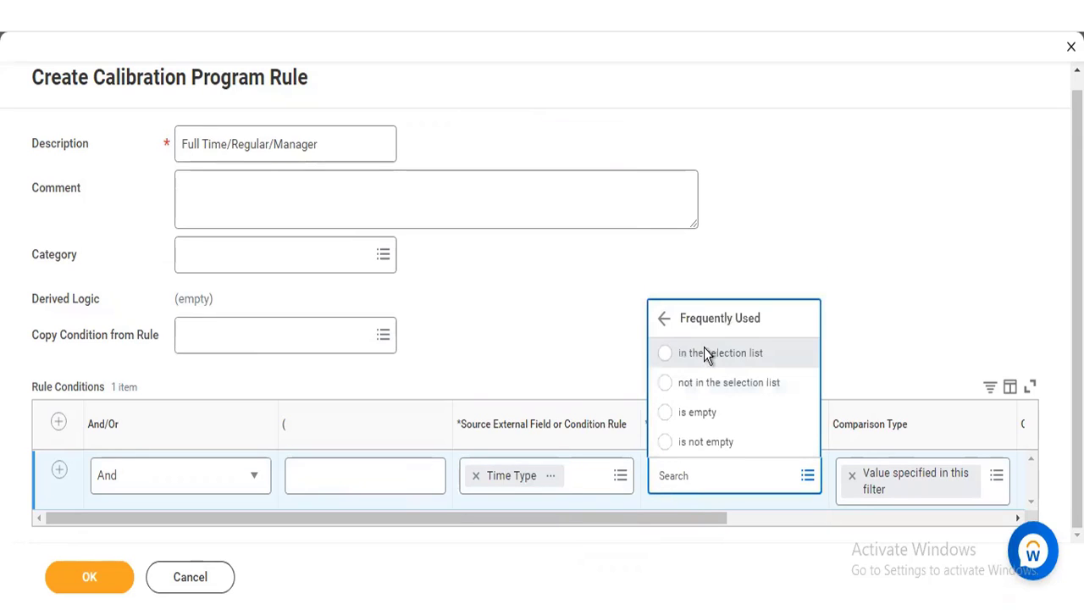
{"action": "left_click_drag", "start_coordinate": [660, 518], "coordinate": [828, 511]}
{"action": "left_click", "coordinate": [878, 480]}
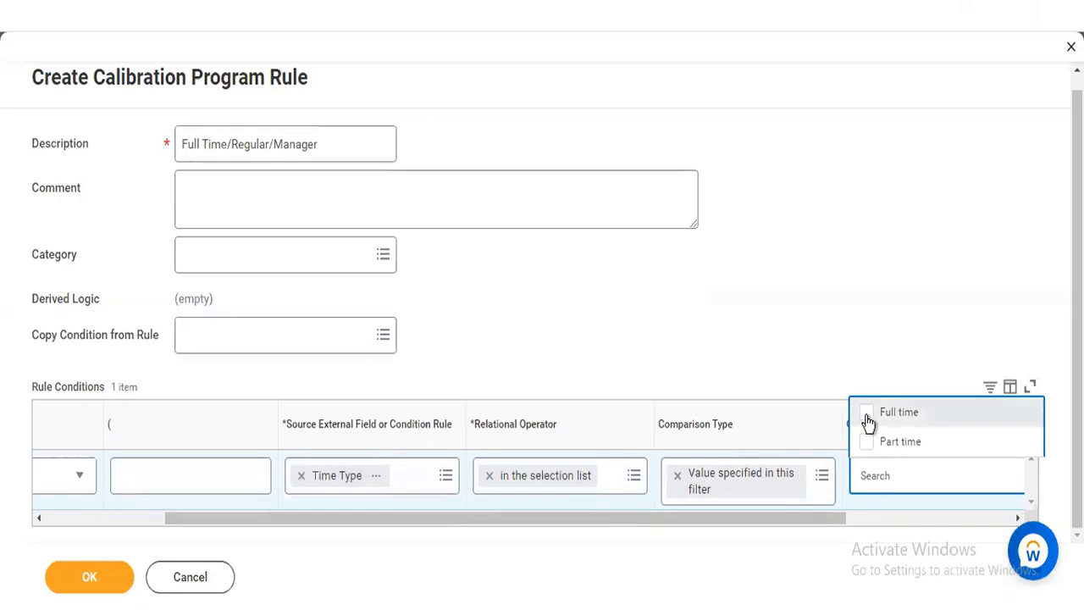
{"action": "left_click", "coordinate": [818, 253]}
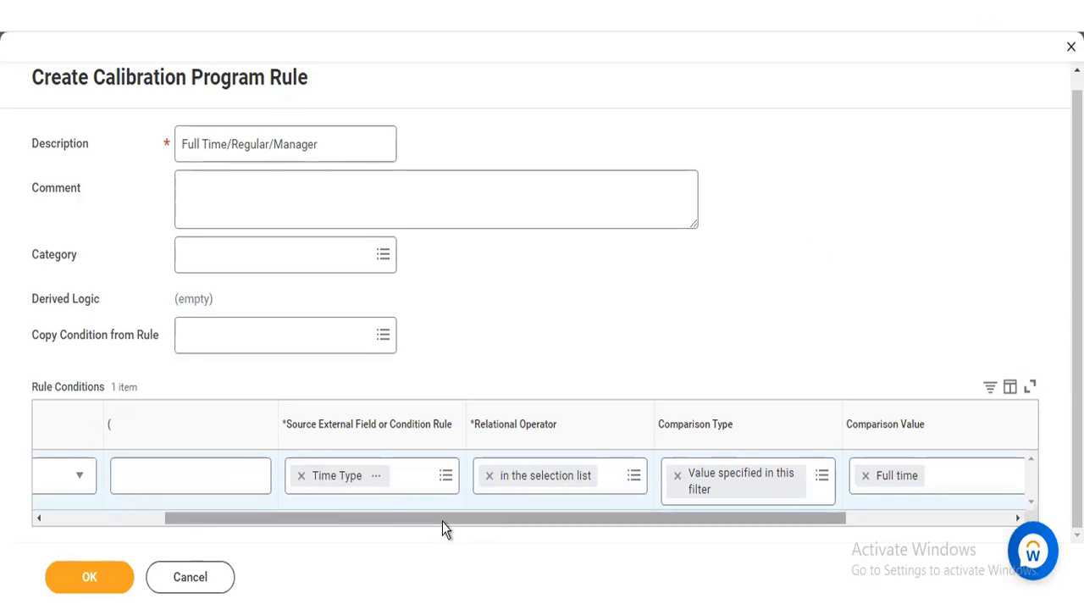
Step: Add a second And condition, check the Employee Type field's details and set it as the condition's source field
{"action": "left_click_drag", "start_coordinate": [442, 521], "coordinate": [199, 521]}
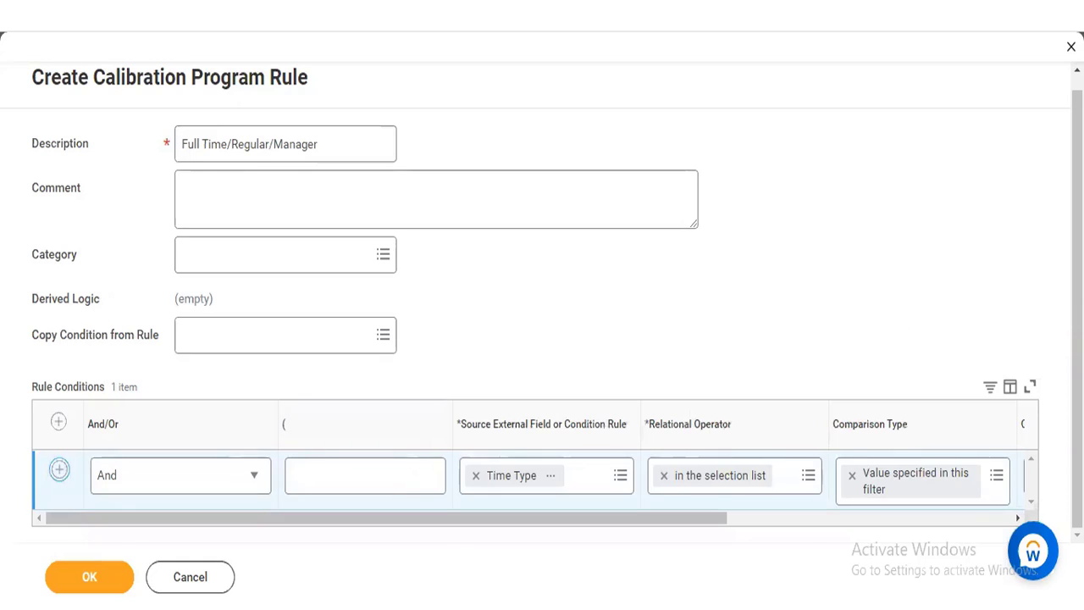
{"action": "left_click", "coordinate": [59, 468]}
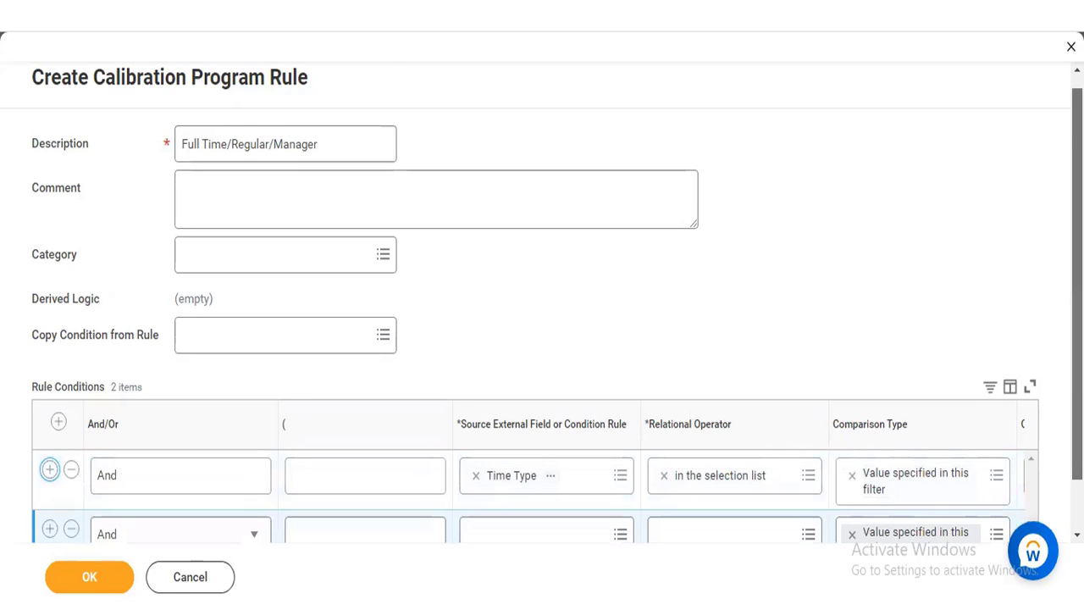
{"action": "scroll", "coordinate": [890, 416], "scroll_direction": "down", "scroll_amount": 1}
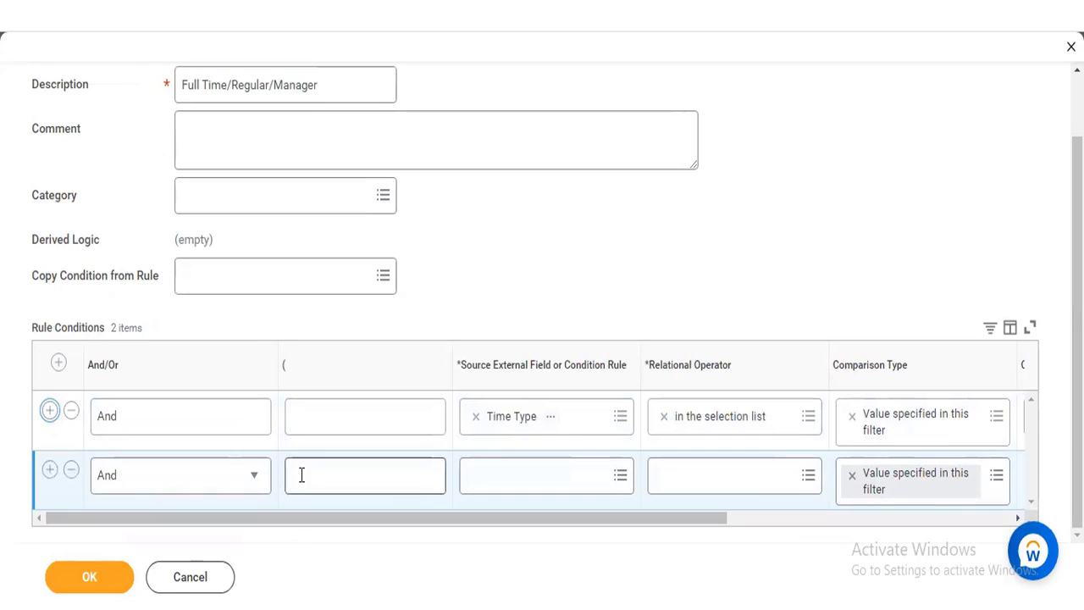
{"action": "left_click", "coordinate": [546, 473]}
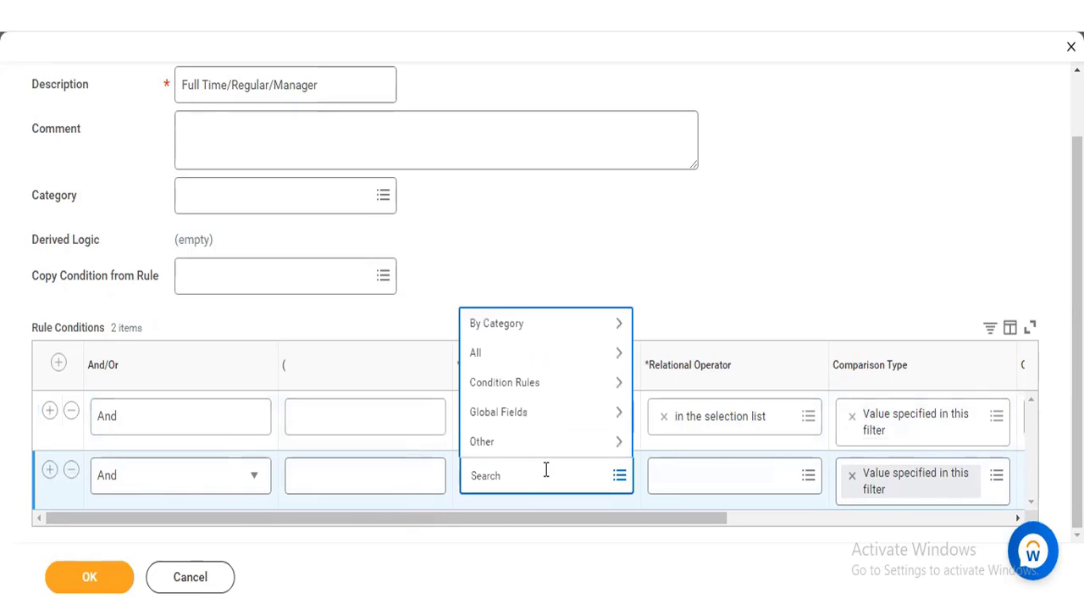
{"action": "type", "text": "t"}
{"action": "key", "text": "BackSpace"}
{"action": "type", "text": "employee type"}
{"action": "key", "text": "Return"}
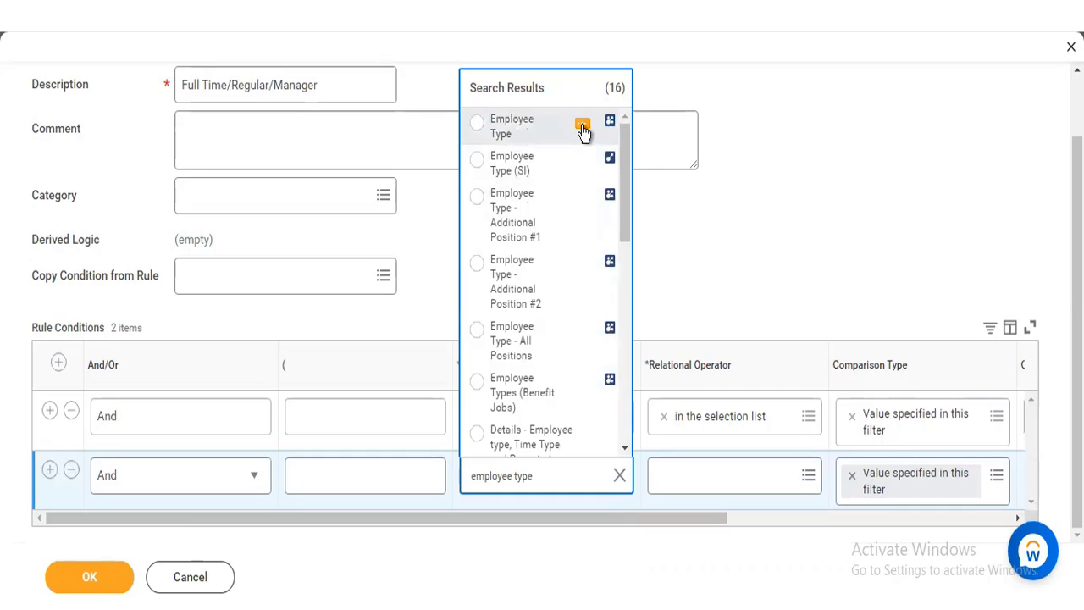
{"action": "left_click", "coordinate": [583, 127]}
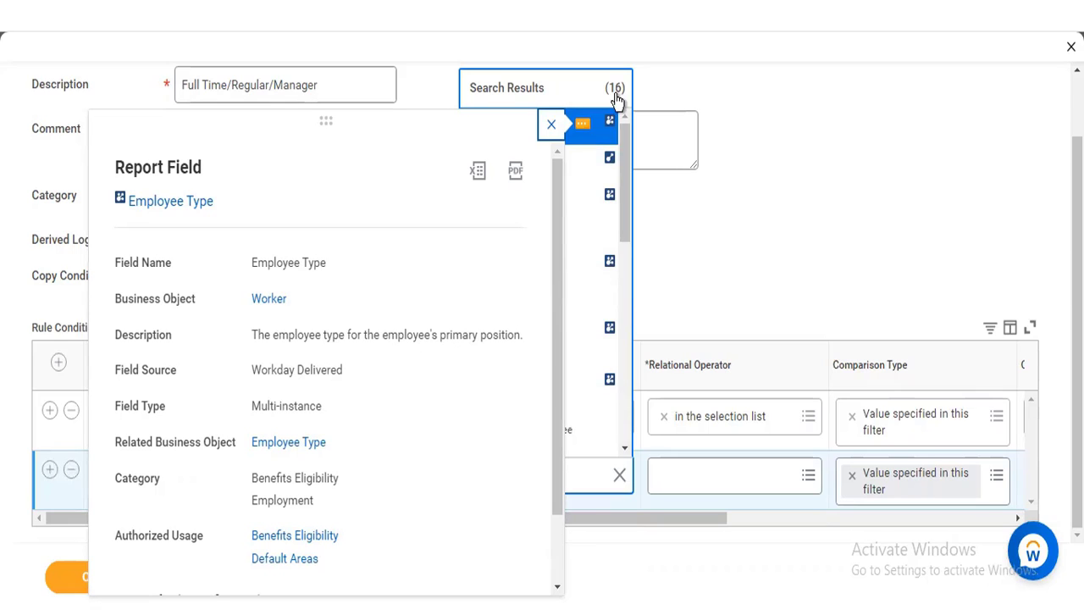
{"action": "left_click", "coordinate": [584, 131]}
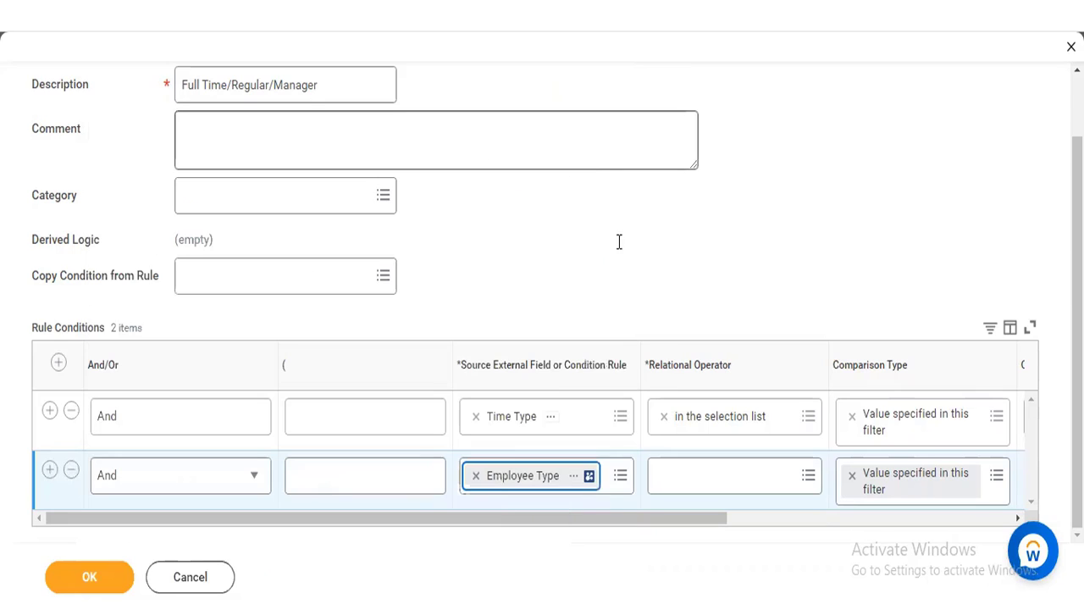
Step: Set the Employee Type condition's relational operator to "any in the selection list" after reviewing the available operators
{"action": "left_click", "coordinate": [705, 468]}
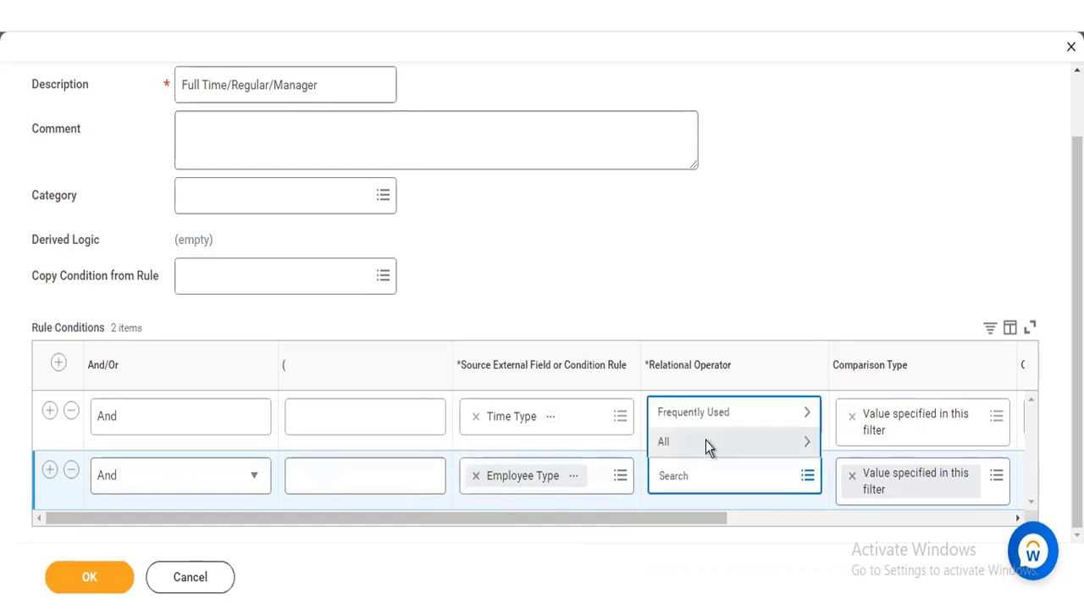
{"action": "left_click", "coordinate": [706, 441]}
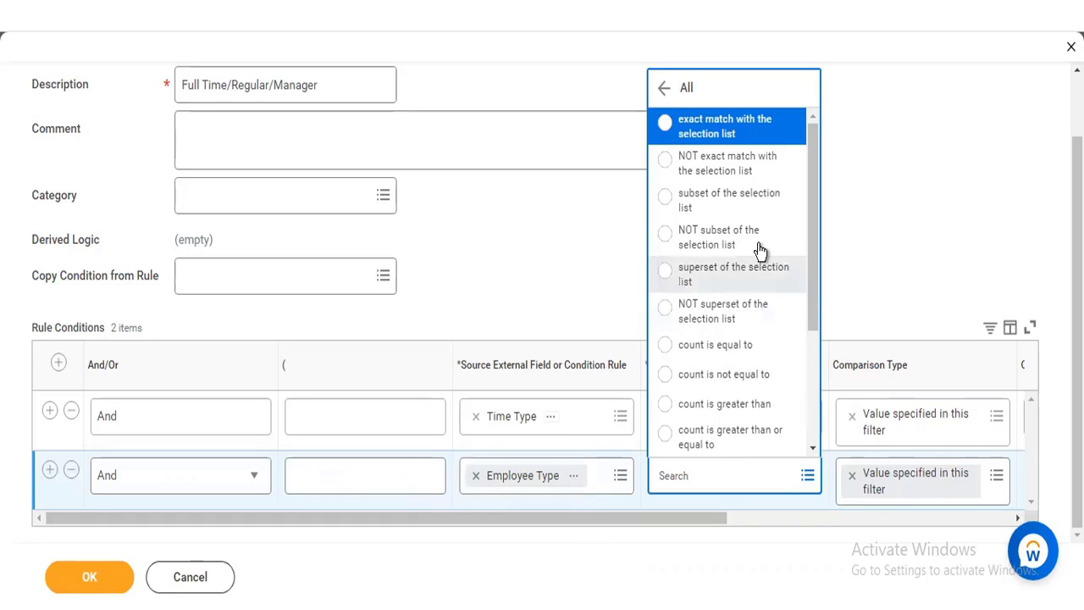
{"action": "left_click", "coordinate": [666, 88]}
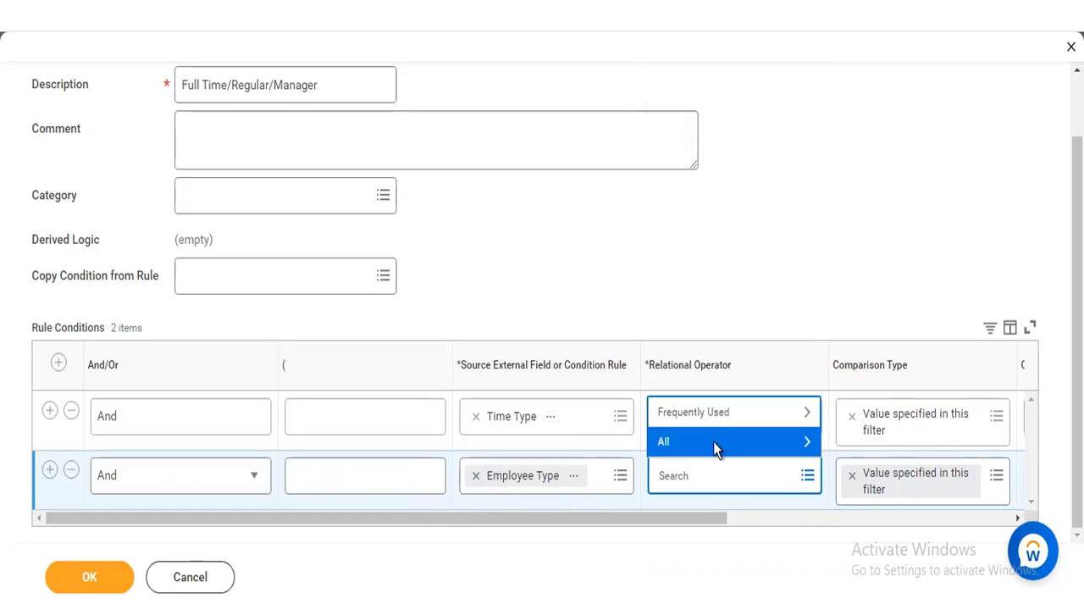
{"action": "left_click", "coordinate": [714, 418]}
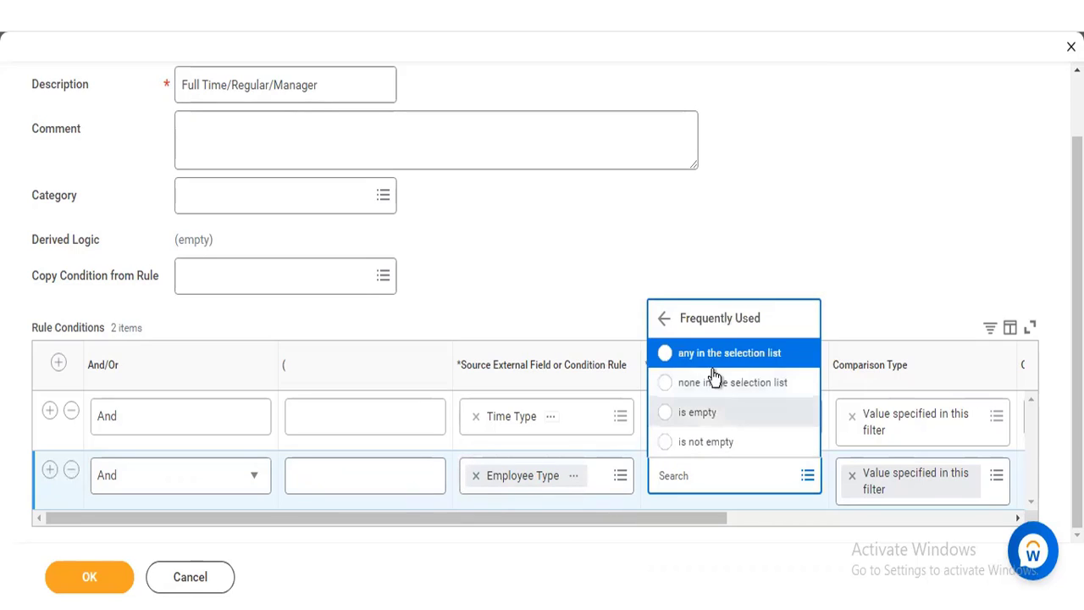
{"action": "left_click", "coordinate": [714, 366]}
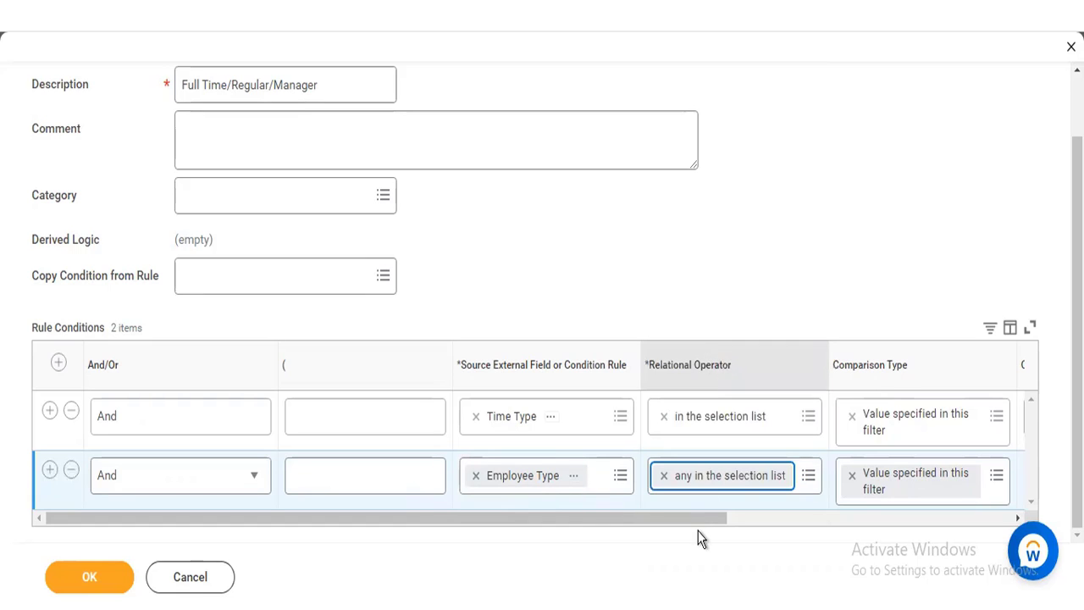
Step: Choose the second of the two Regular entries as the Employee Type condition's comparison value
{"action": "left_click_drag", "start_coordinate": [757, 518], "coordinate": [901, 479]}
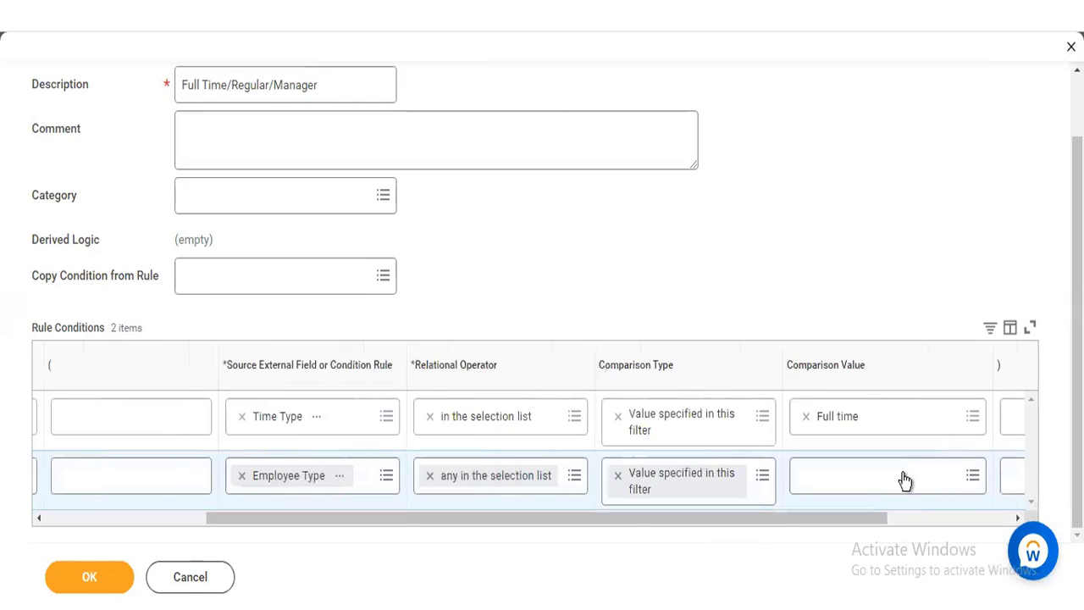
{"action": "left_click", "coordinate": [875, 483]}
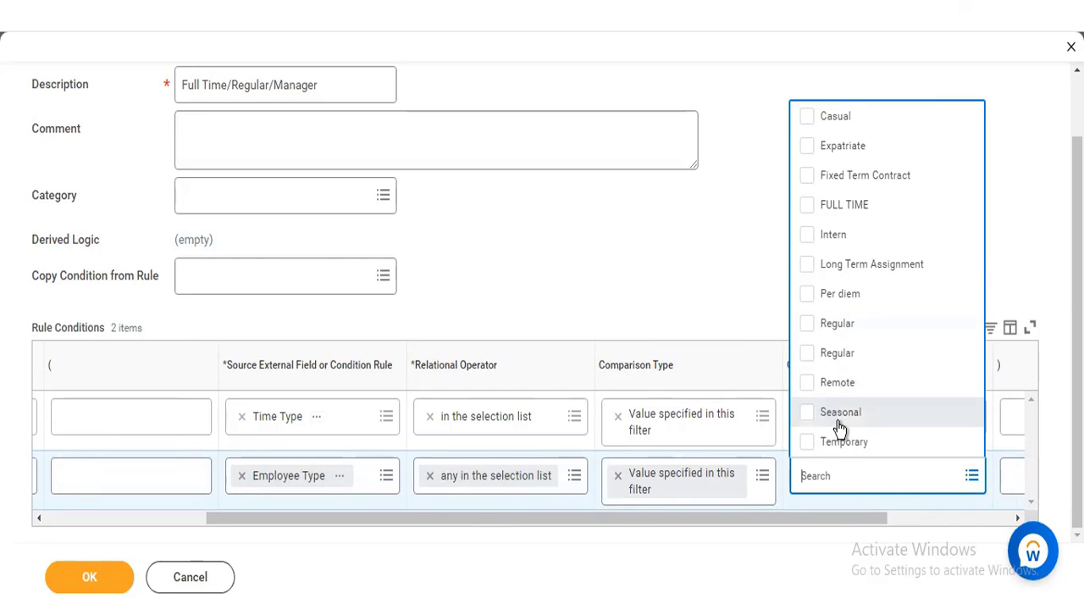
{"action": "left_click", "coordinate": [808, 355]}
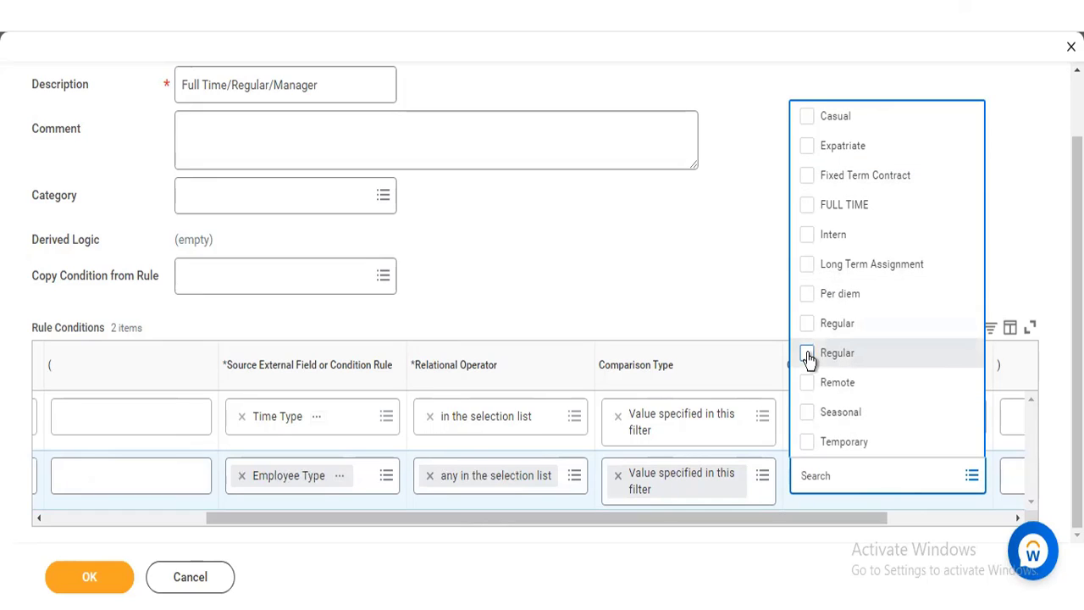
{"action": "left_click", "coordinate": [389, 148]}
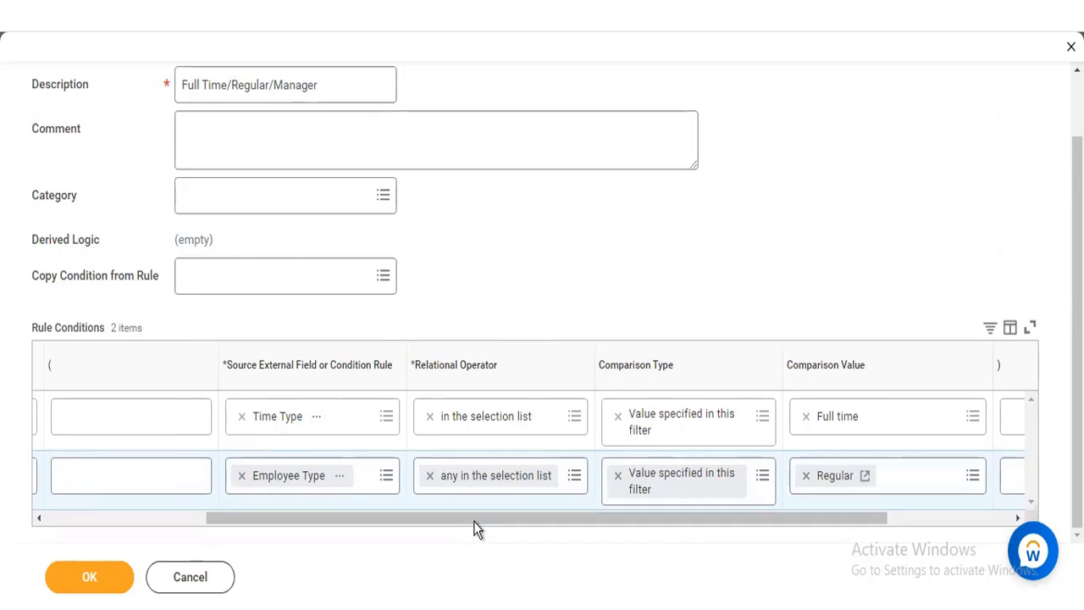
Step: Add a third And condition and search for "management level" as its source field
{"action": "left_click_drag", "start_coordinate": [474, 520], "coordinate": [261, 544]}
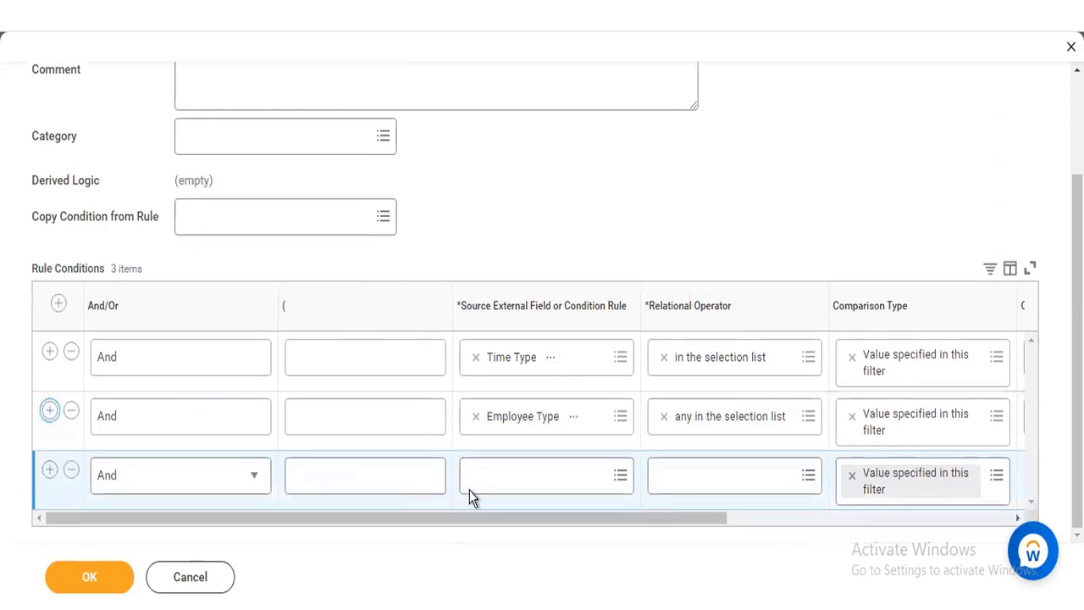
{"action": "left_click", "coordinate": [499, 476]}
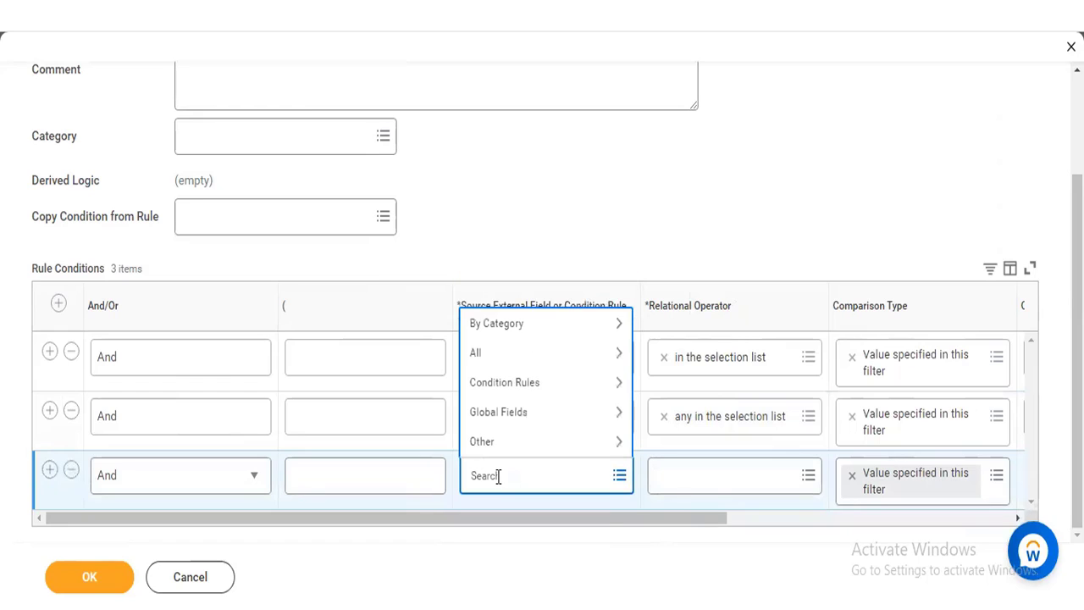
{"action": "type", "text": "managemene"}
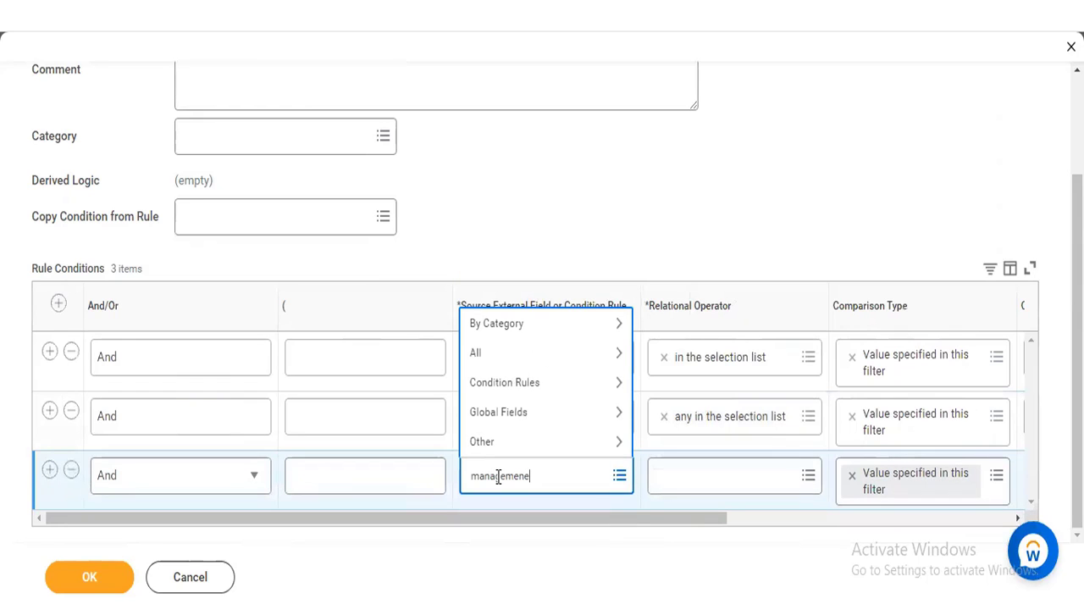
{"action": "key", "text": "BackSpace"}
{"action": "type", "text": "t"}
{"action": "key", "text": "Return"}
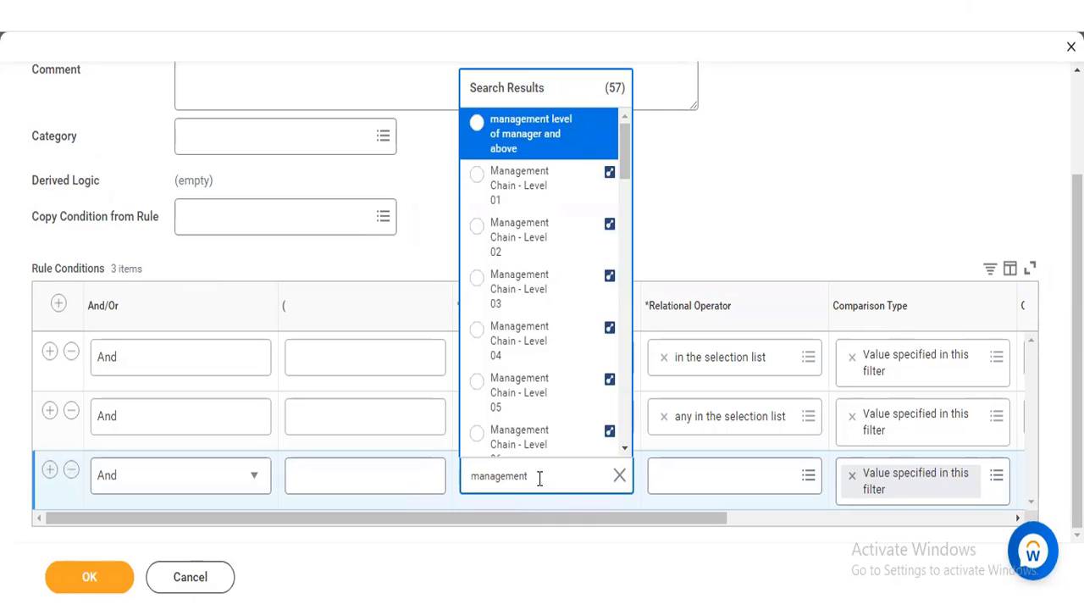
{"action": "type", "text": "level"}
{"action": "key", "text": "Return"}
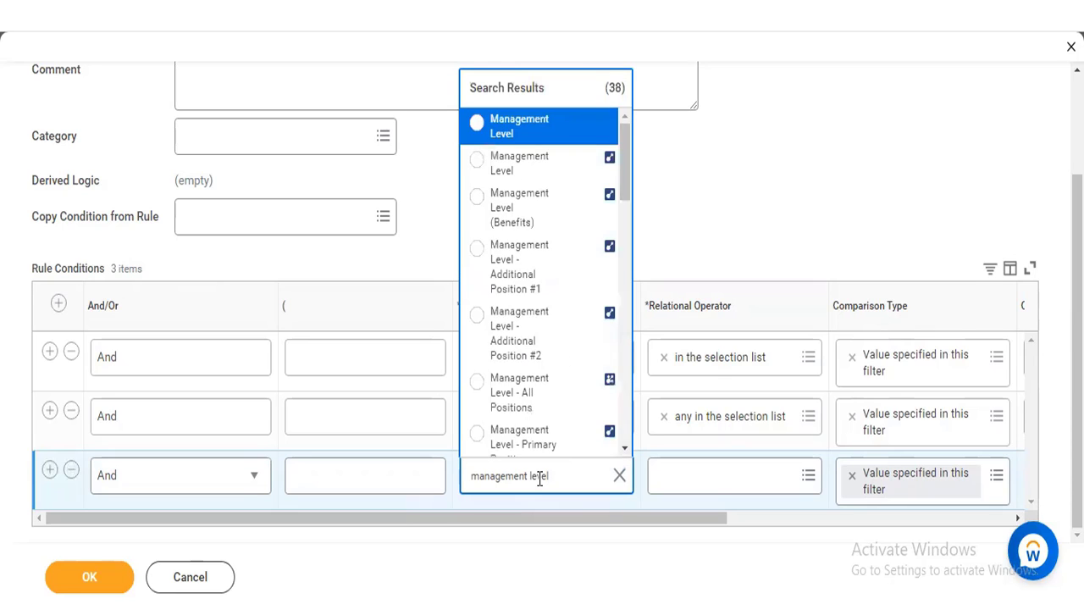
Step: Check the details of the first two Management Level entries and set the Management Level report field as the condition's source field
{"action": "left_click", "coordinate": [584, 165]}
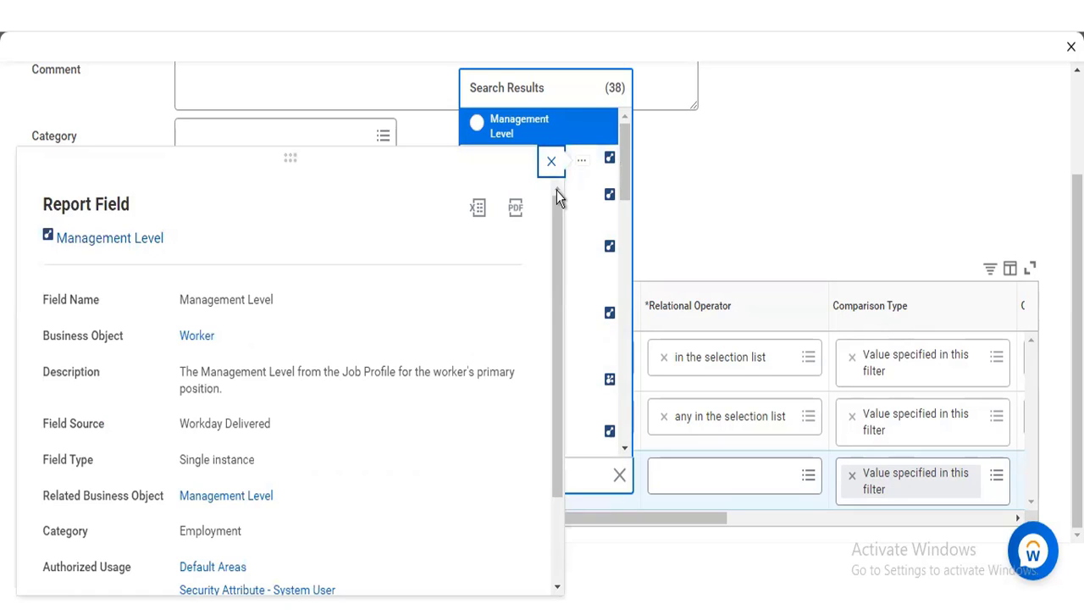
{"action": "mouse_move", "coordinate": [586, 127]}
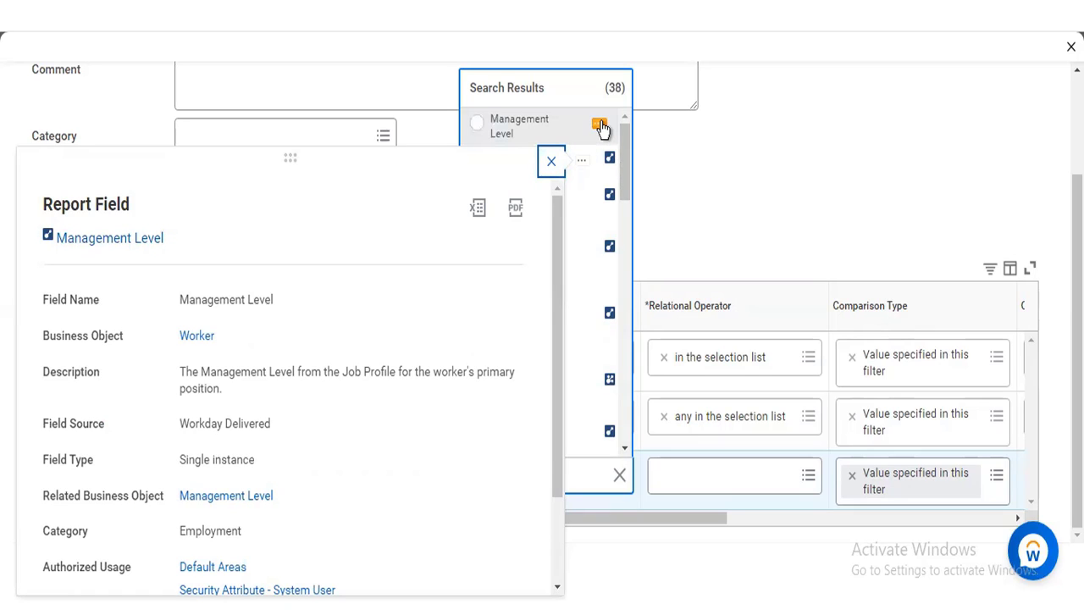
{"action": "left_click", "coordinate": [600, 127]}
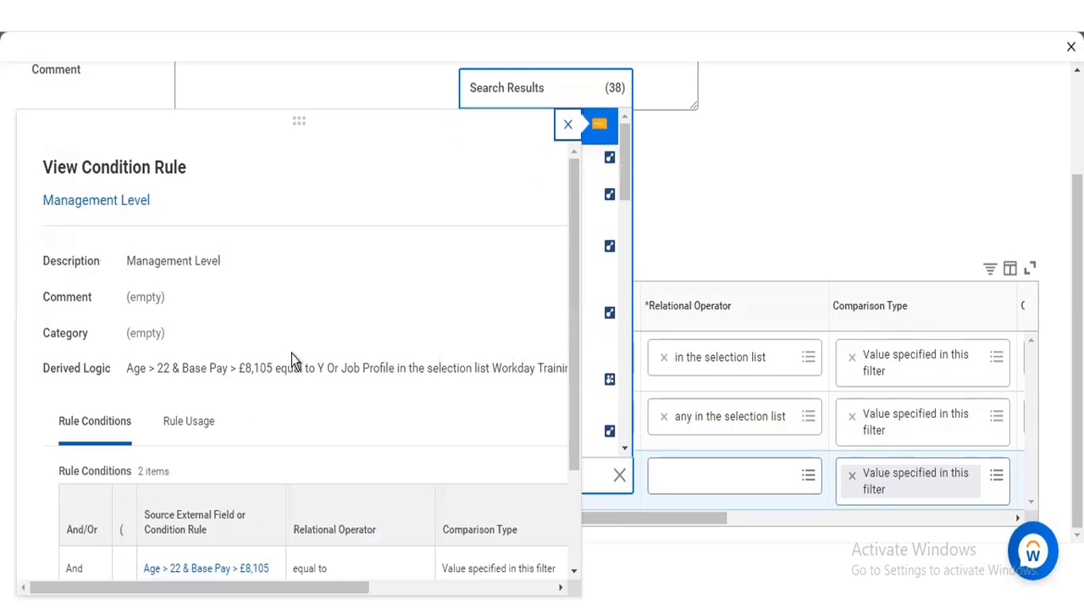
{"action": "left_click", "coordinate": [597, 166]}
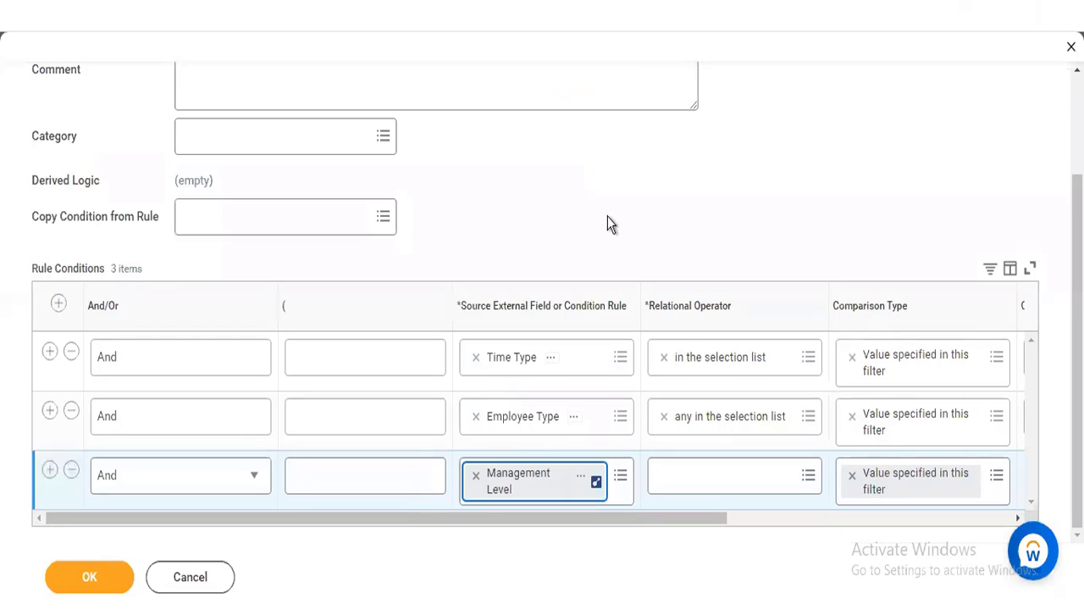
Step: Set the Management Level condition's relational operator to "in the selection list"
{"action": "left_click", "coordinate": [707, 481]}
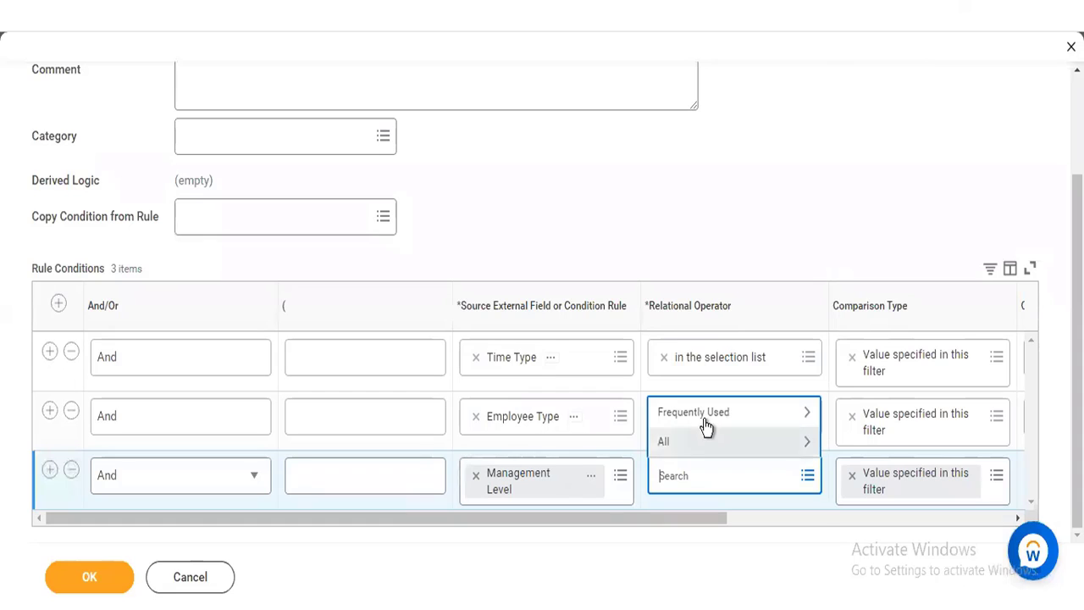
{"action": "left_click", "coordinate": [704, 415]}
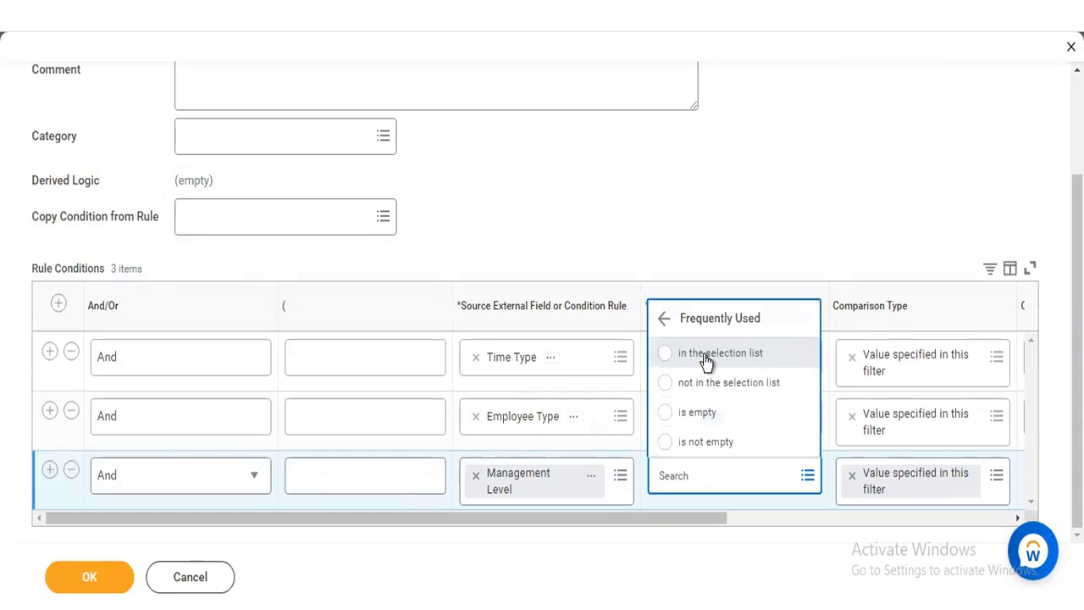
{"action": "left_click", "coordinate": [707, 358]}
Step: Search for "manager" and choose Manager as the Management Level condition's comparison value
{"action": "scroll", "coordinate": [847, 483], "scroll_direction": "right", "scroll_amount": 5}
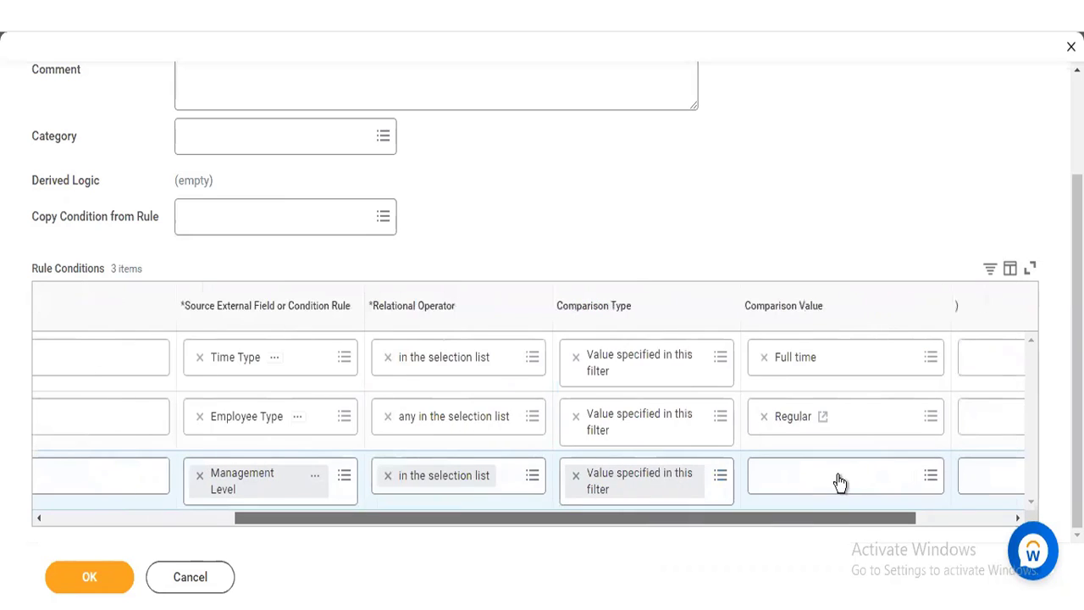
{"action": "left_click", "coordinate": [838, 475]}
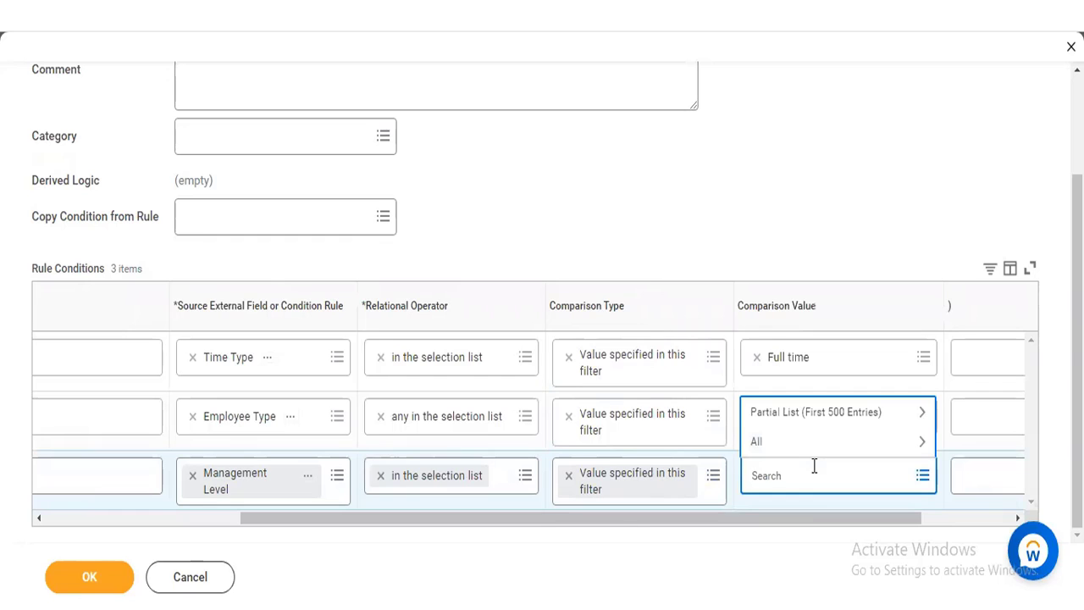
{"action": "type", "text": "manager"}
{"action": "key", "text": "Return"}
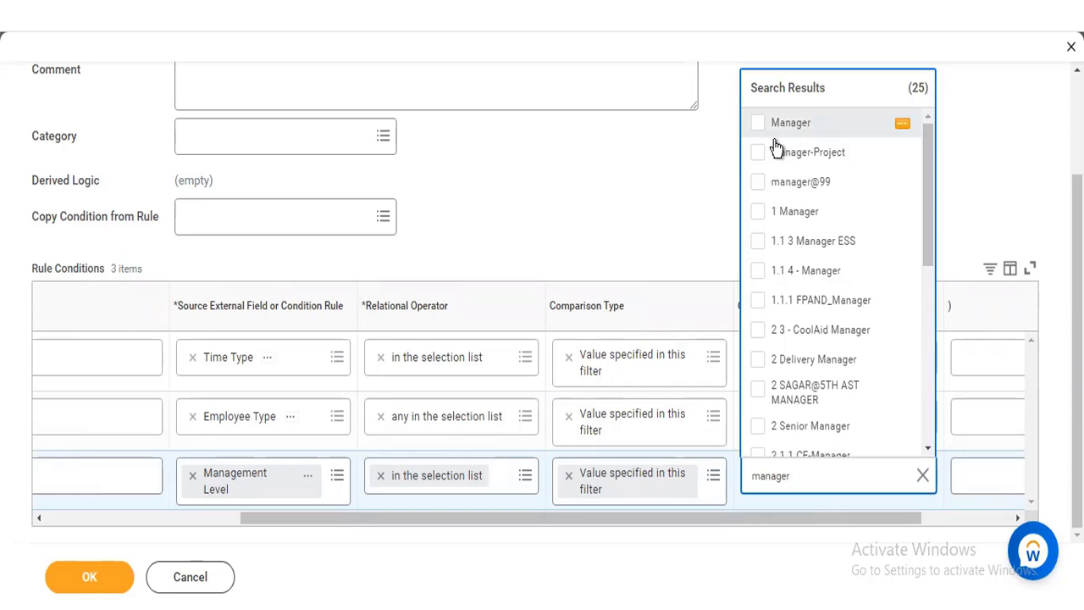
{"action": "left_click", "coordinate": [775, 134]}
{"action": "left_click", "coordinate": [640, 191]}
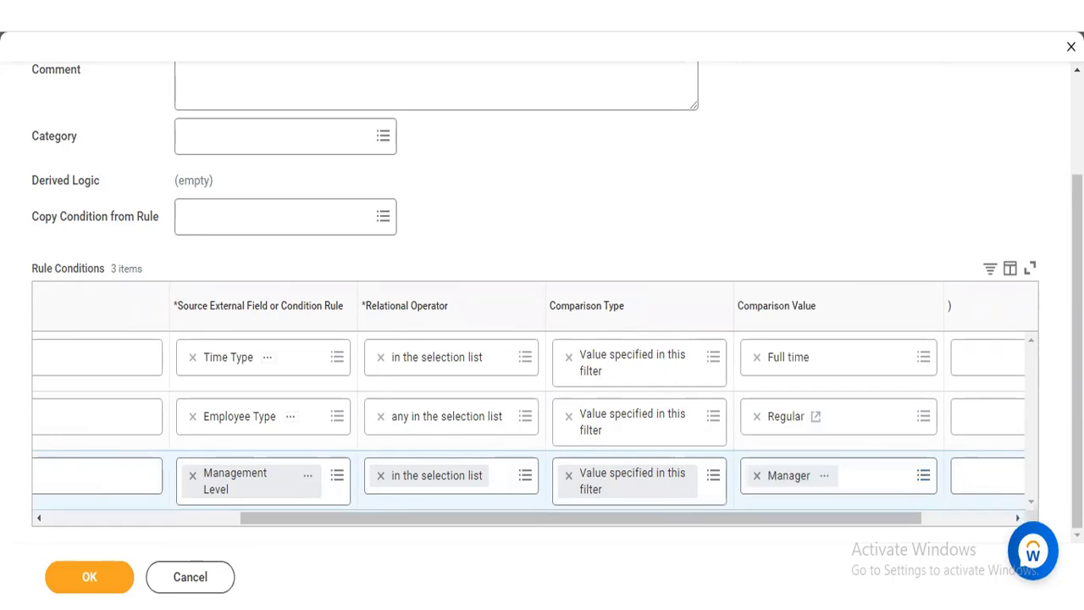
Step: Review the Full Time/Regular/Manager rule's description and conditions, and save the rule
{"action": "scroll", "coordinate": [639, 190], "scroll_direction": "up", "scroll_amount": 3}
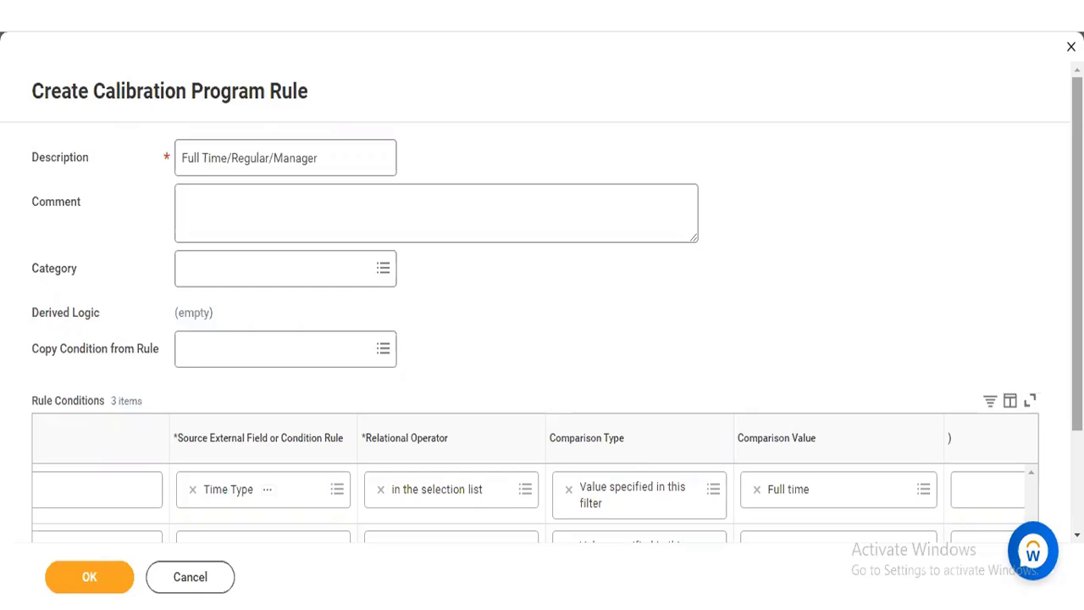
{"action": "scroll", "coordinate": [364, 542], "scroll_direction": "down", "scroll_amount": 3}
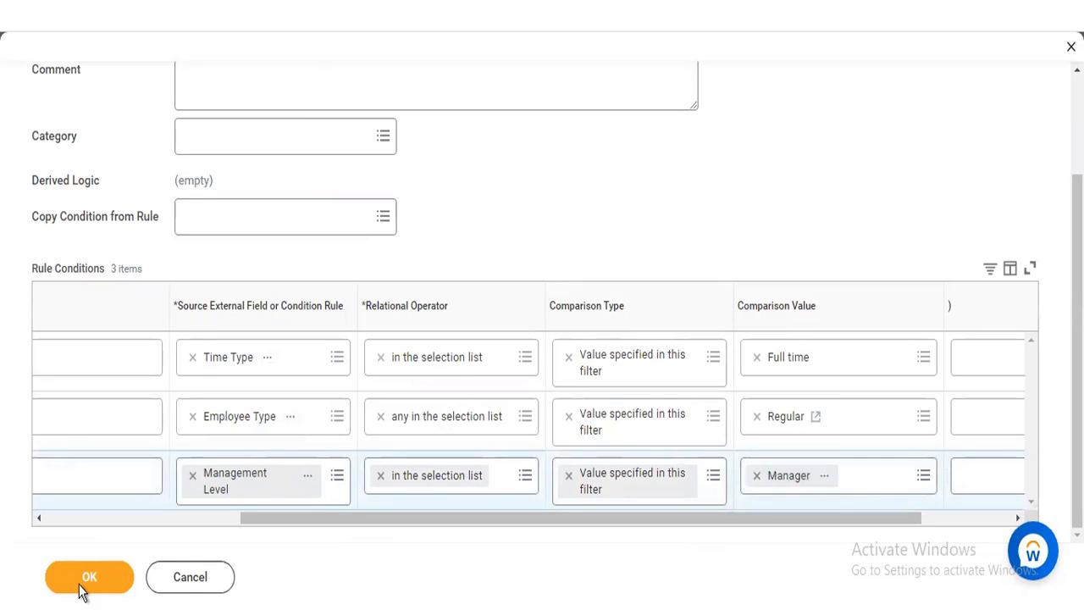
{"action": "left_click", "coordinate": [84, 585]}
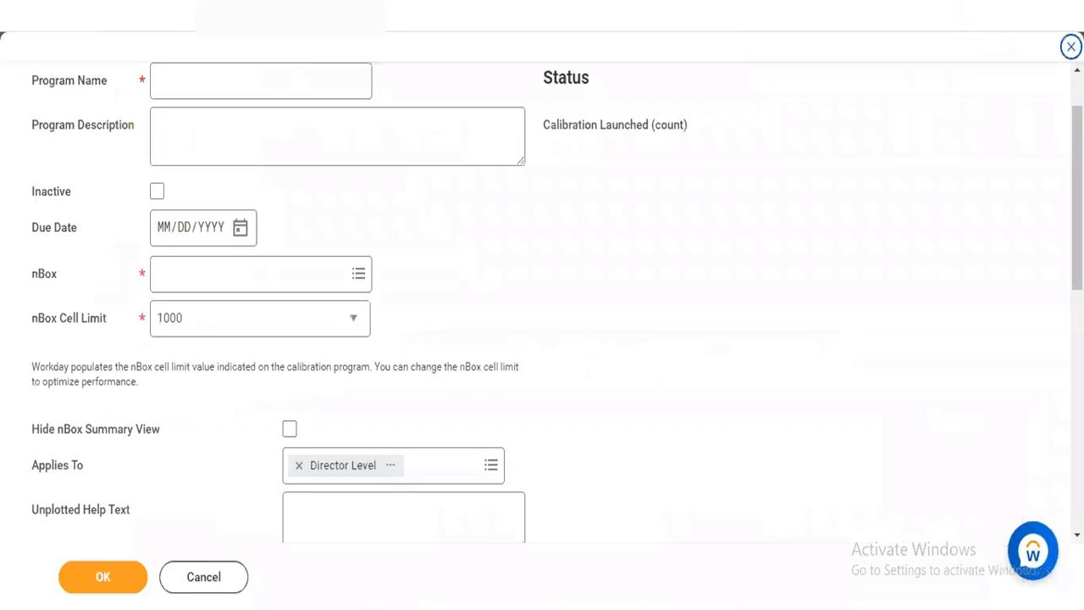
Step: Name the calibration program "Performance Calibration" and remove Director Level from Applies To
{"action": "left_click", "coordinate": [232, 81]}
{"action": "type", "text": "Perform"}
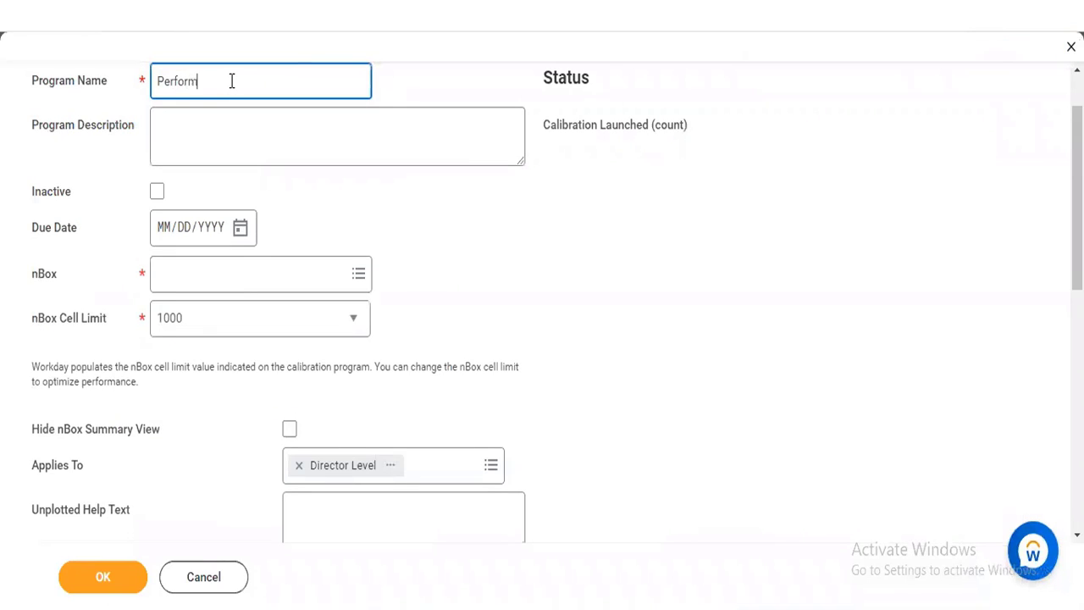
{"action": "type", "text": "ance Calibration"}
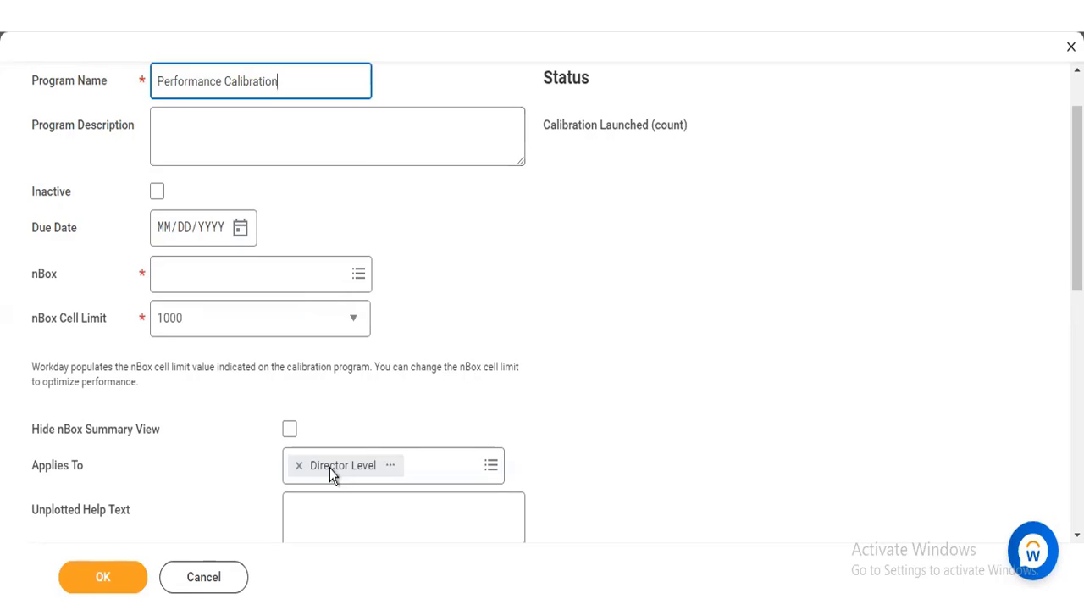
{"action": "left_click", "coordinate": [301, 466]}
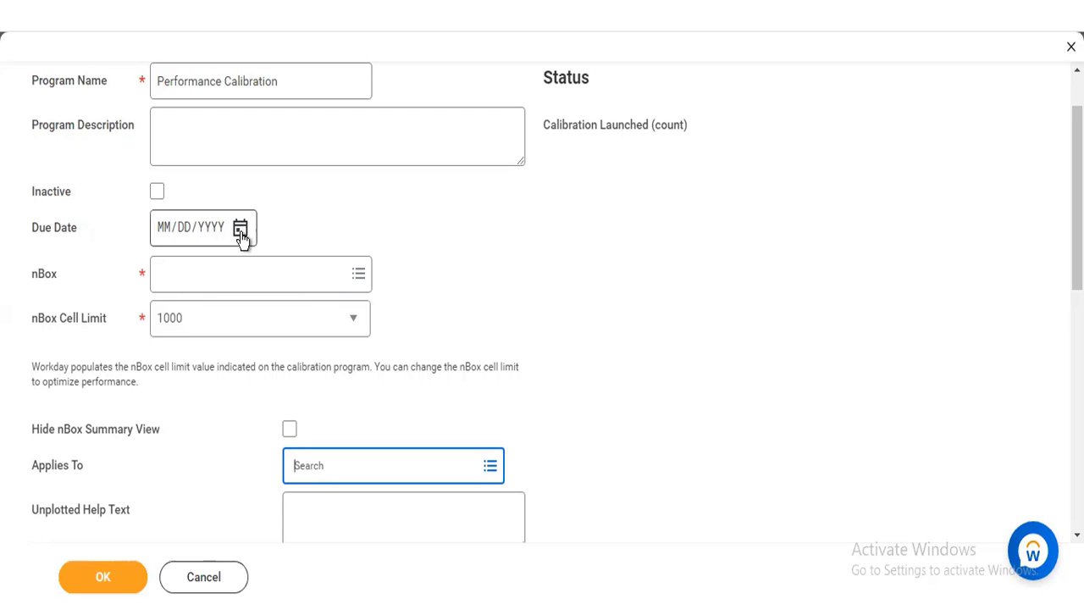
Step: Set the program's due date to 09/12/2022 and choose Talent Calibration as its nBox
{"action": "left_click", "coordinate": [240, 228]}
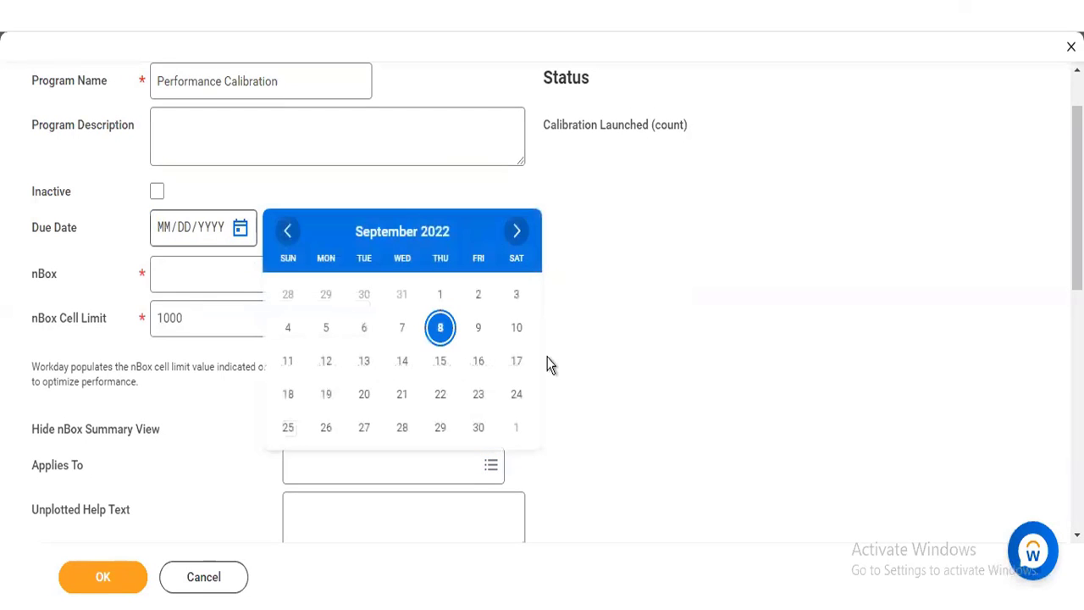
{"action": "left_click", "coordinate": [328, 362]}
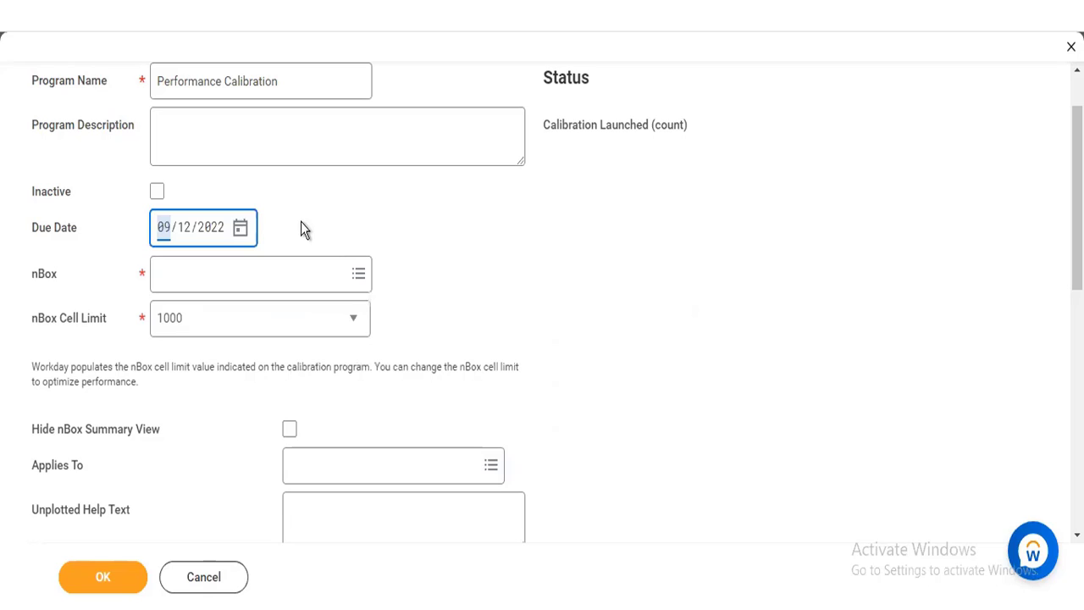
{"action": "left_click", "coordinate": [271, 282]}
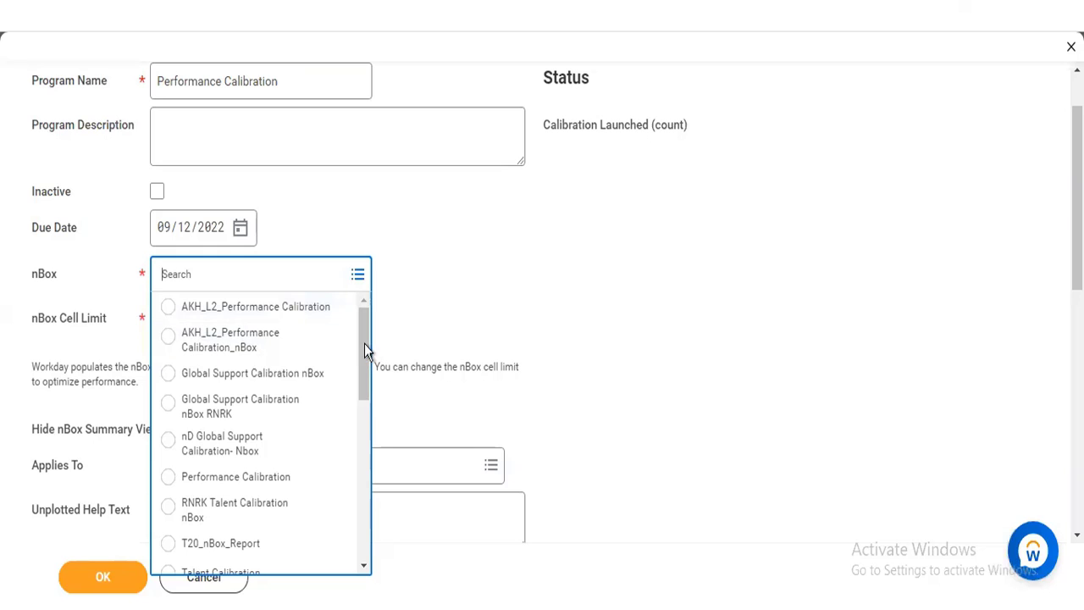
{"action": "scroll", "coordinate": [363, 370], "scroll_direction": "down", "scroll_amount": 3}
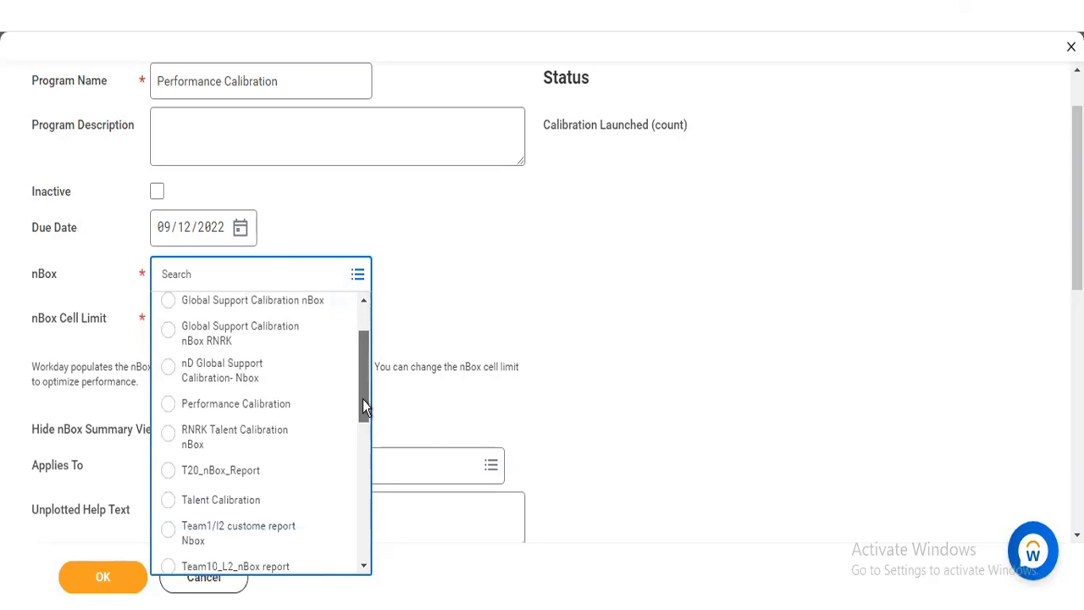
{"action": "scroll", "coordinate": [361, 432], "scroll_direction": "down", "scroll_amount": 5}
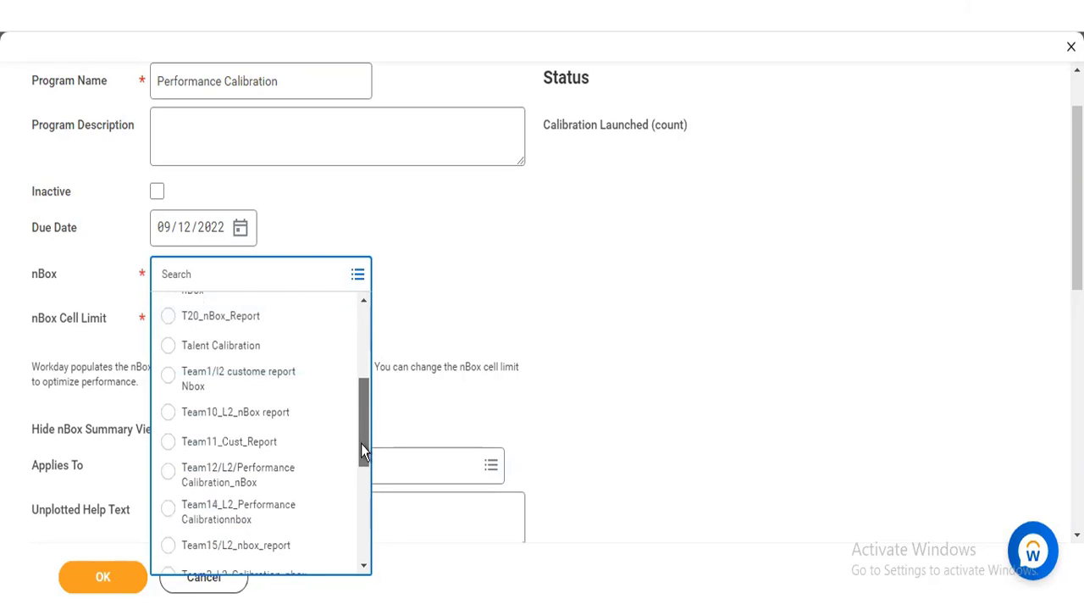
{"action": "mouse_move", "coordinate": [361, 451]}
{"action": "left_mouse_down"}
{"action": "mouse_move", "coordinate": [363, 523]}
{"action": "mouse_move", "coordinate": [364, 430]}
{"action": "left_mouse_up"}
{"action": "scroll", "coordinate": [280, 394], "scroll_direction": "up", "scroll_amount": 1}
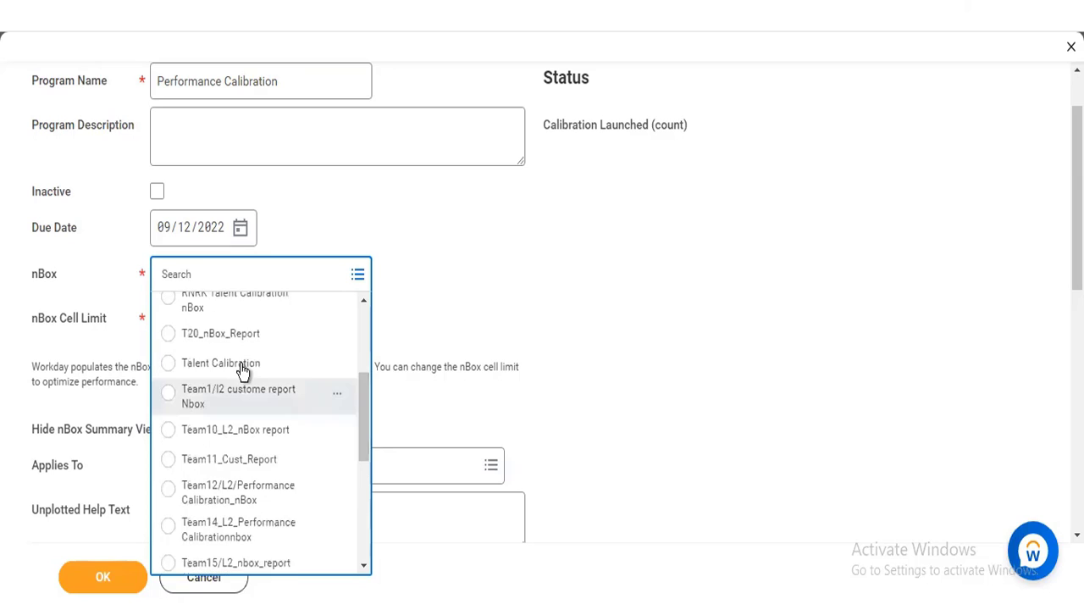
{"action": "left_click", "coordinate": [240, 363]}
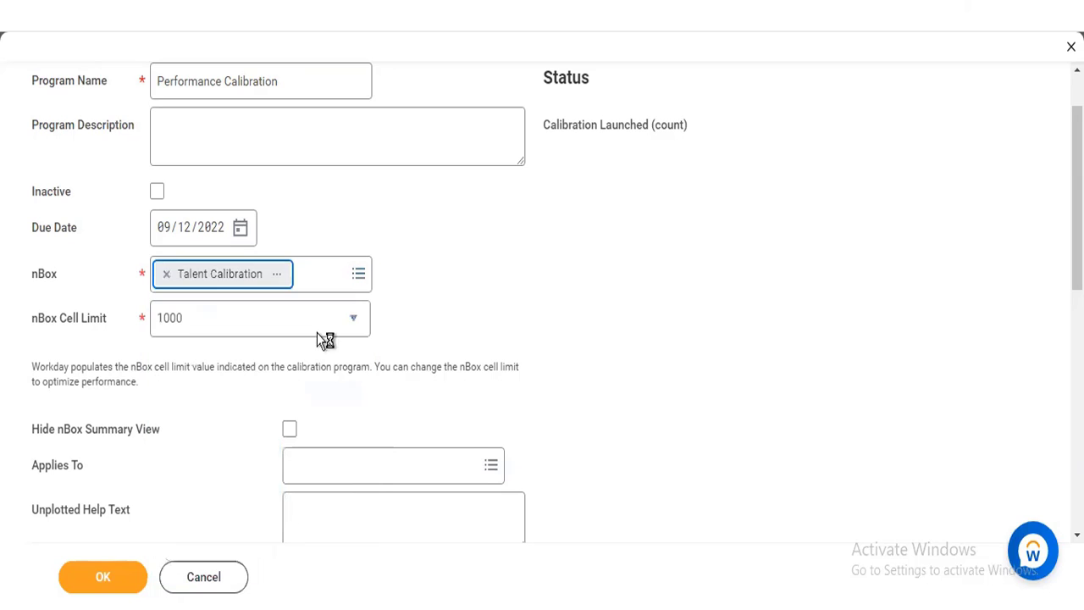
Step: Review the available nBox cell limits and select 1000
{"action": "left_click", "coordinate": [204, 325]}
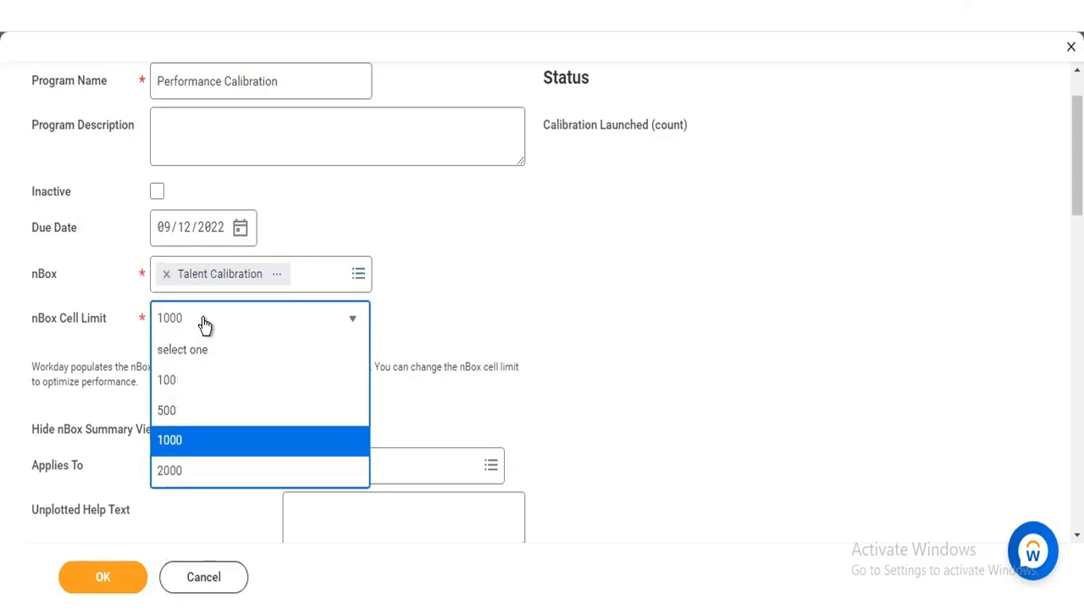
{"action": "left_click", "coordinate": [204, 325]}
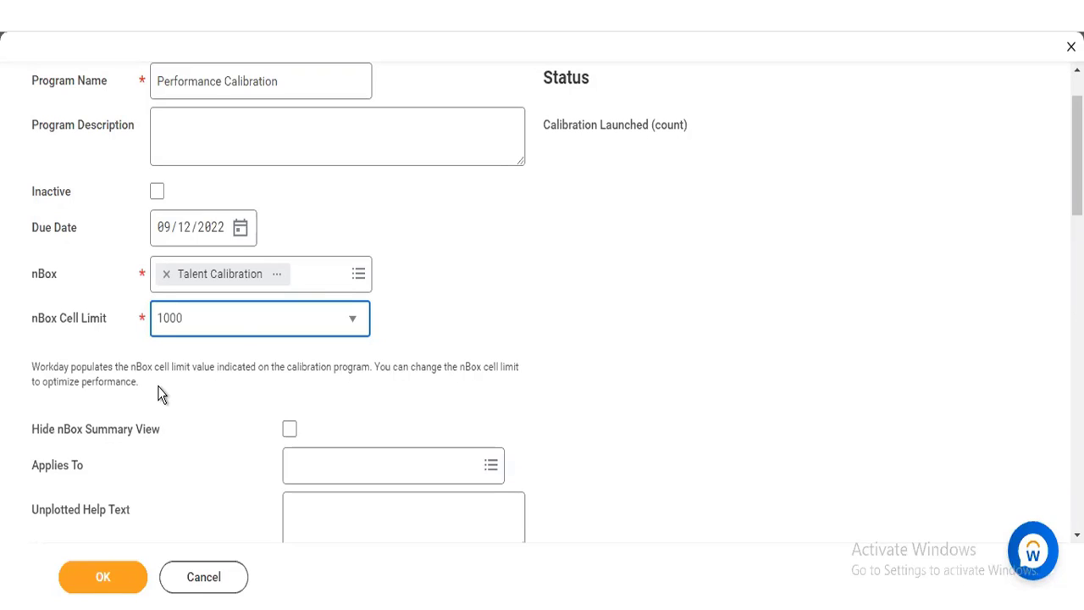
{"action": "left_click", "coordinate": [239, 330]}
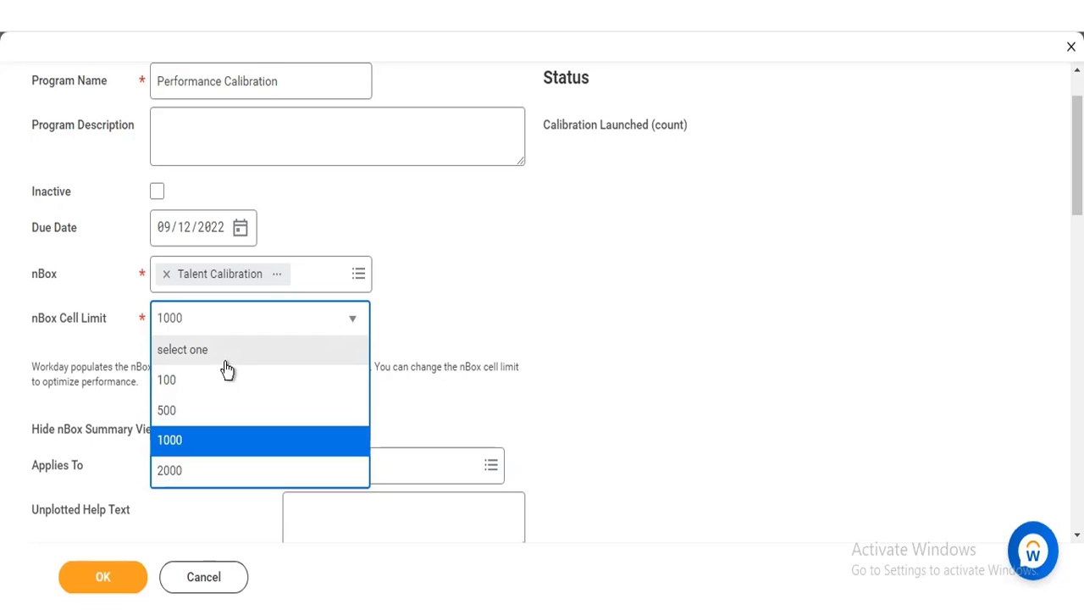
{"action": "left_click", "coordinate": [214, 443]}
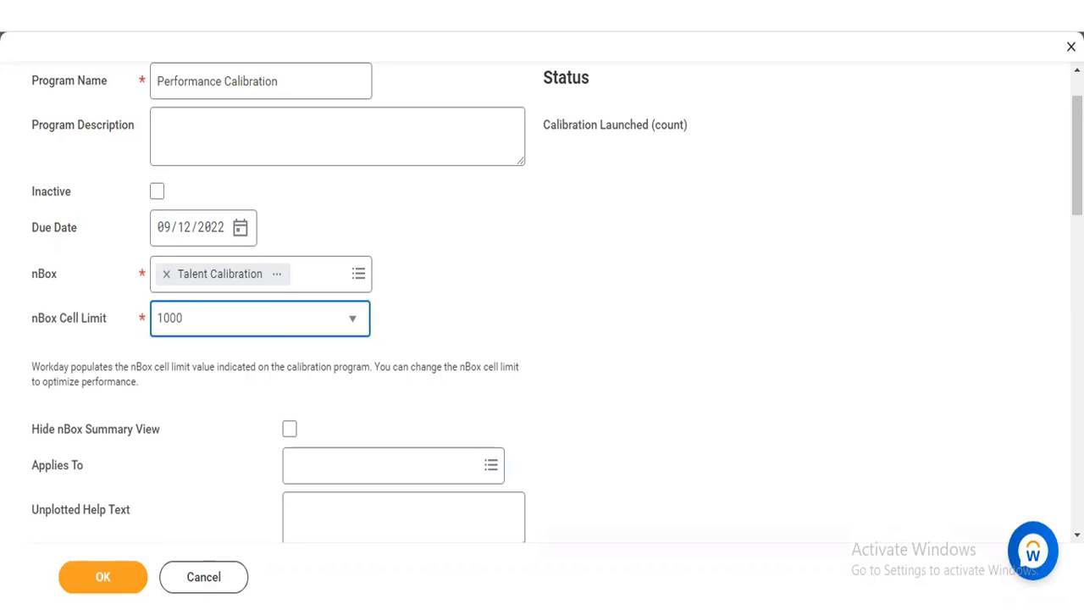
Step: Enable Hide nBox Summary View and set the program's Applies To rule to Full Time/Regular/Manager
{"action": "scroll", "coordinate": [443, 382], "scroll_direction": "down", "scroll_amount": 2}
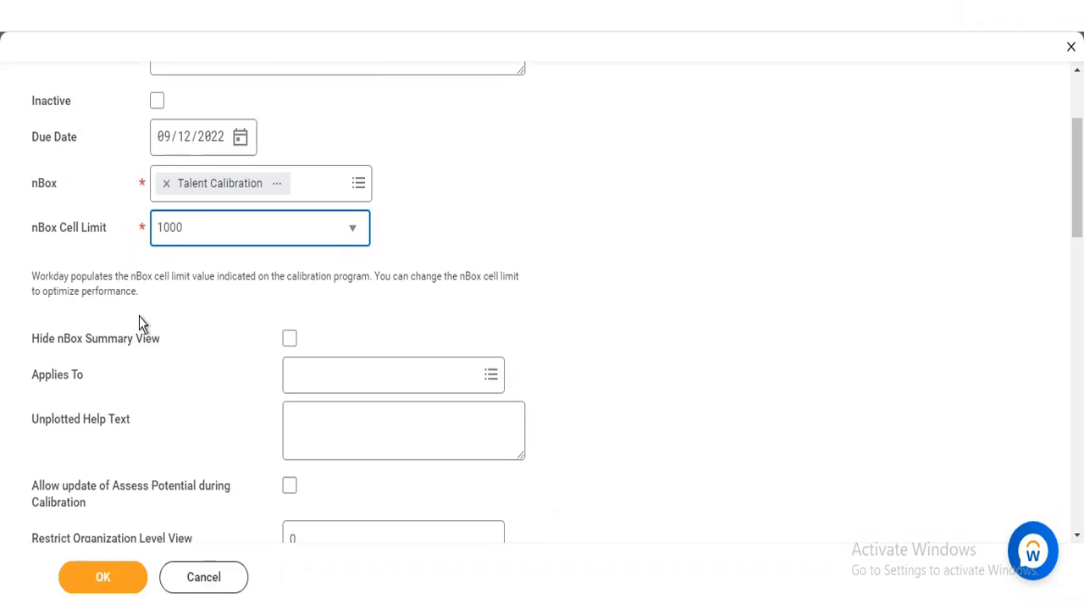
{"action": "left_click", "coordinate": [289, 339]}
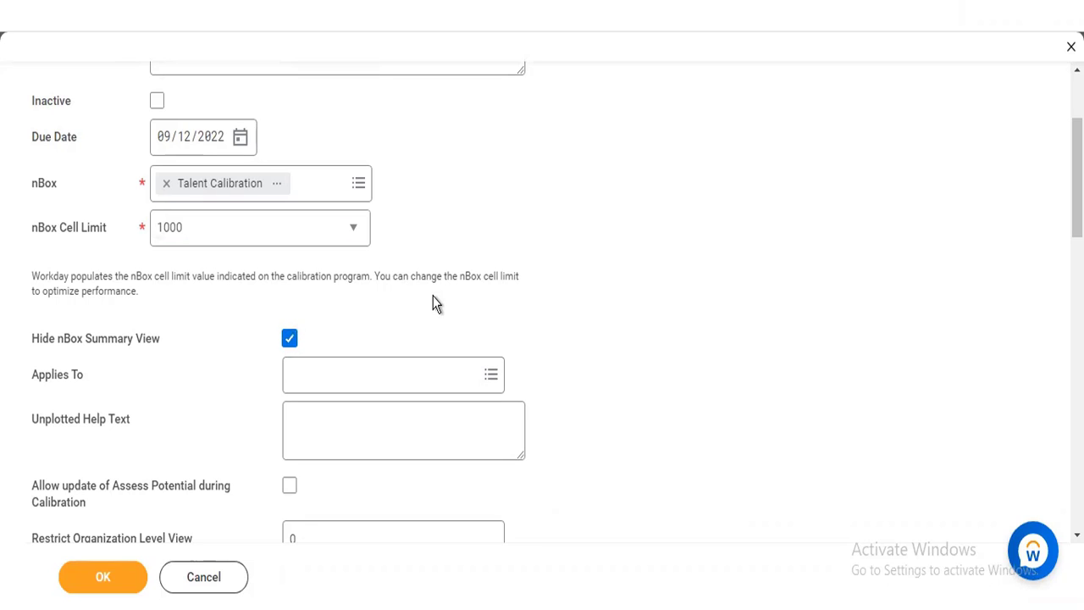
{"action": "left_click", "coordinate": [394, 372]}
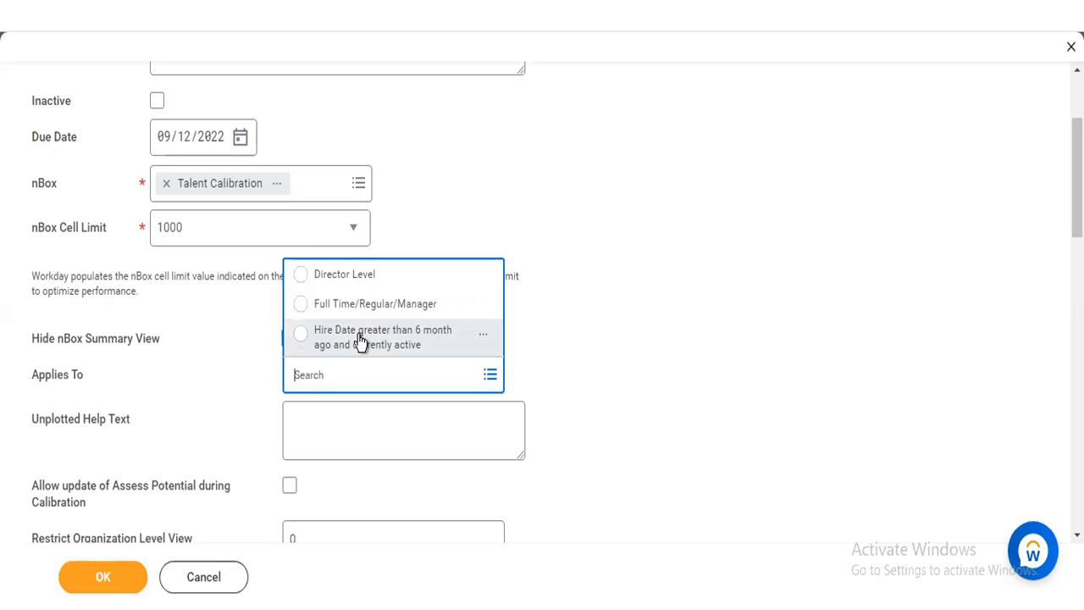
{"action": "left_click", "coordinate": [747, 288]}
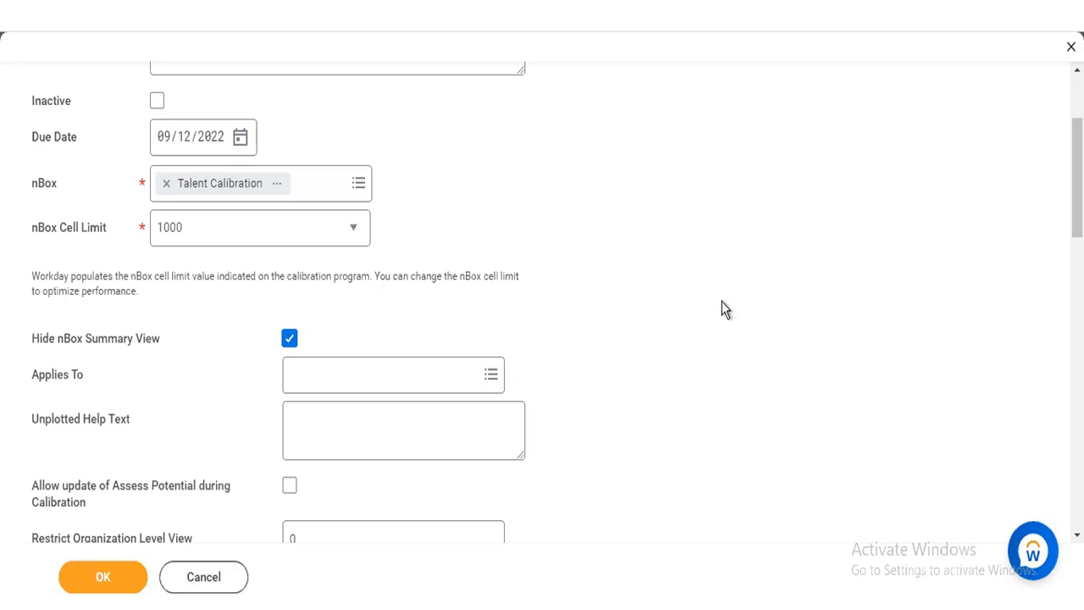
{"action": "left_click", "coordinate": [380, 379]}
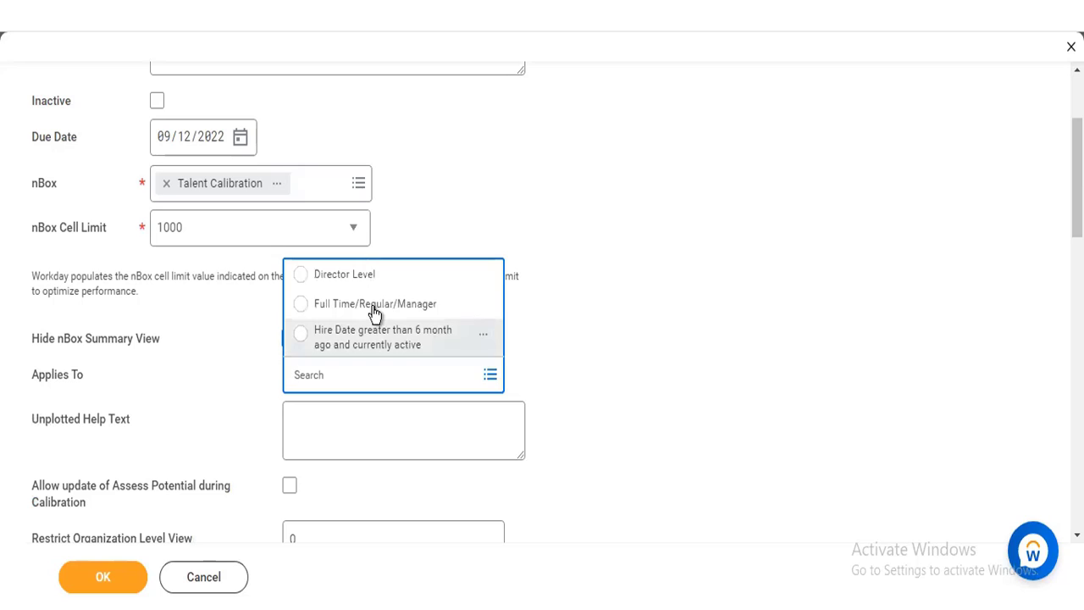
{"action": "left_click", "coordinate": [375, 307]}
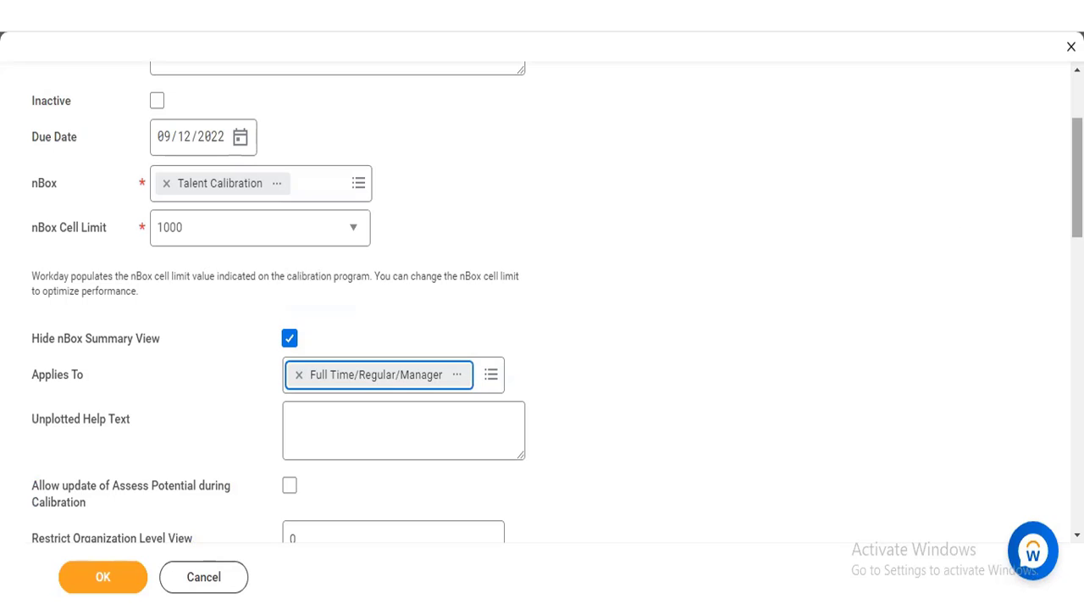
Step: Allow updates of Assess Potential during calibration and examine the validation options and calibration value mapping for rows and columns
{"action": "scroll", "coordinate": [557, 312], "scroll_direction": "down", "scroll_amount": 1}
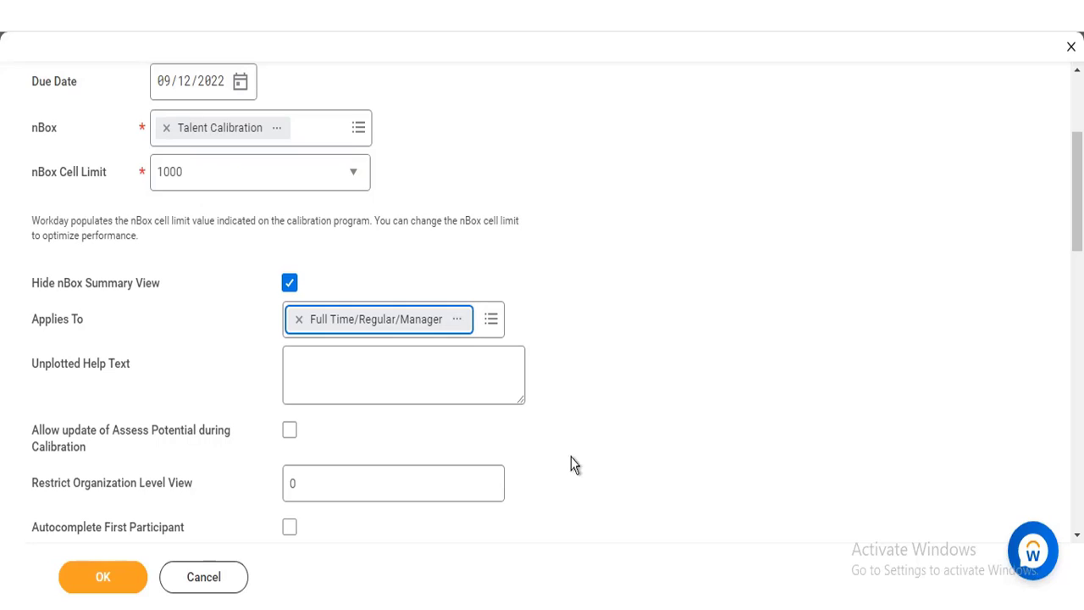
{"action": "left_click", "coordinate": [290, 431]}
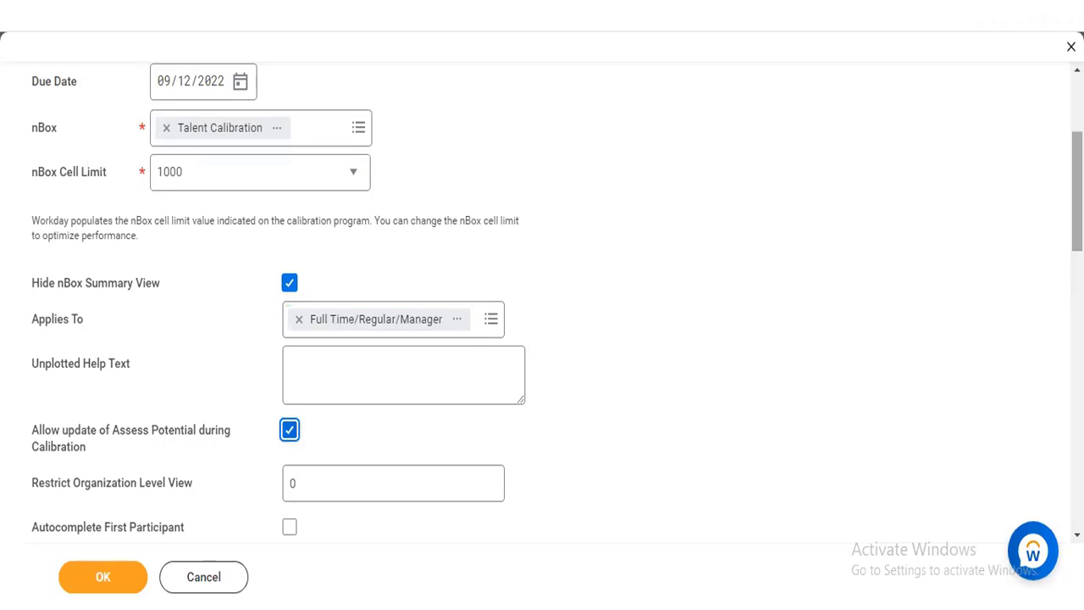
{"action": "scroll", "coordinate": [543, 296], "scroll_direction": "down", "scroll_amount": 3}
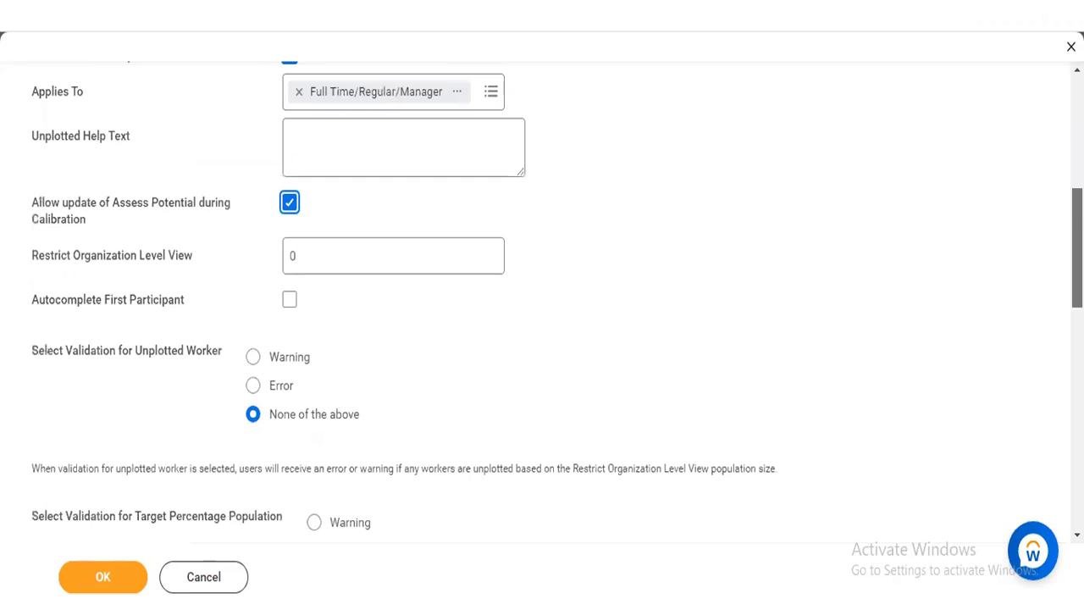
{"action": "scroll", "coordinate": [542, 297], "scroll_direction": "down", "scroll_amount": 1}
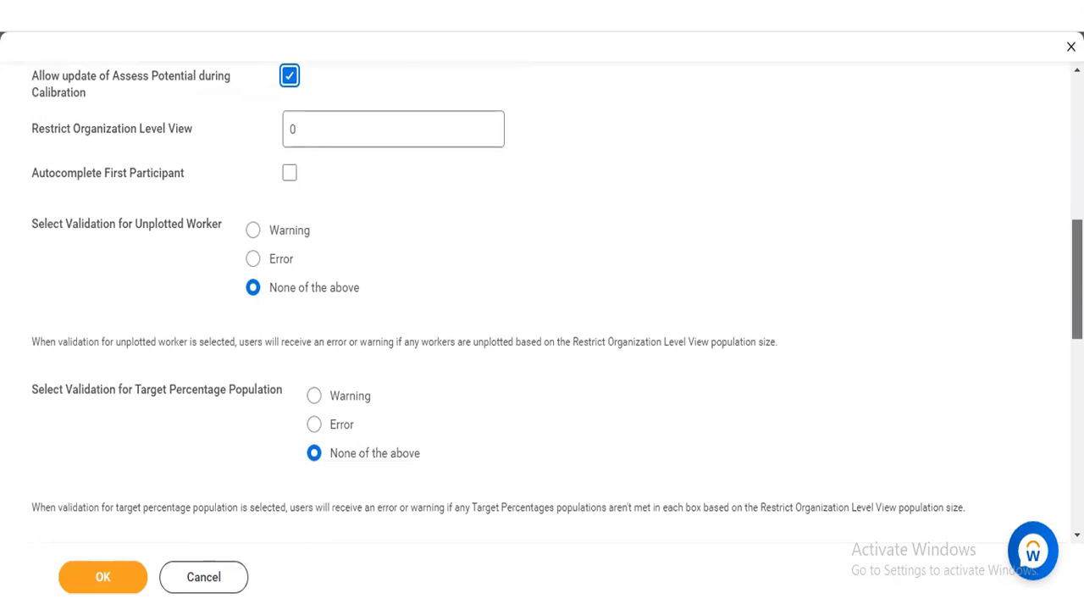
{"action": "scroll", "coordinate": [542, 297], "scroll_direction": "down", "scroll_amount": 3}
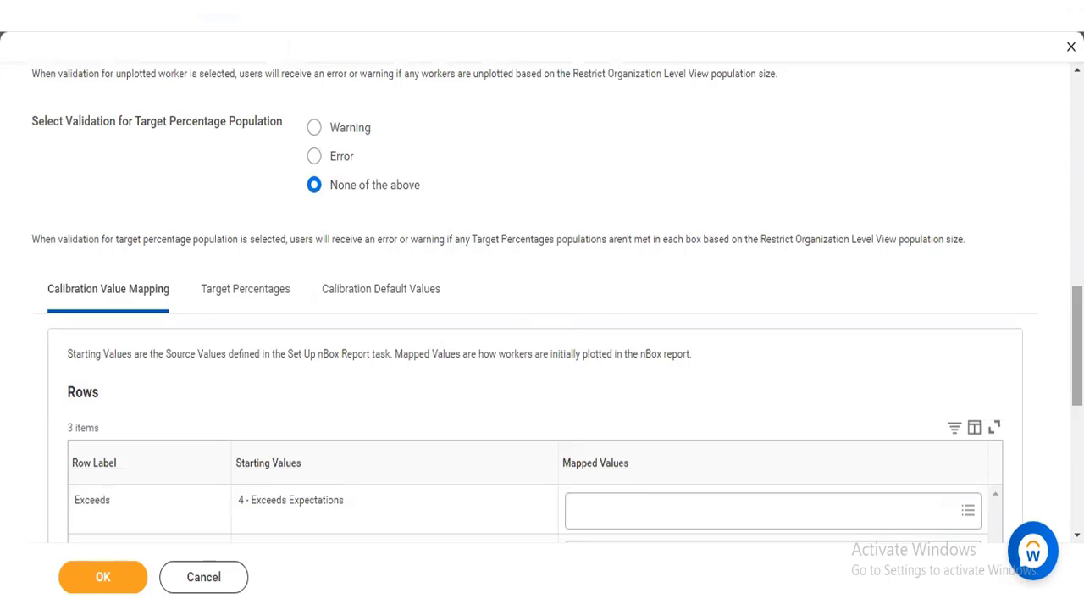
{"action": "scroll", "coordinate": [542, 297], "scroll_direction": "down", "scroll_amount": 3}
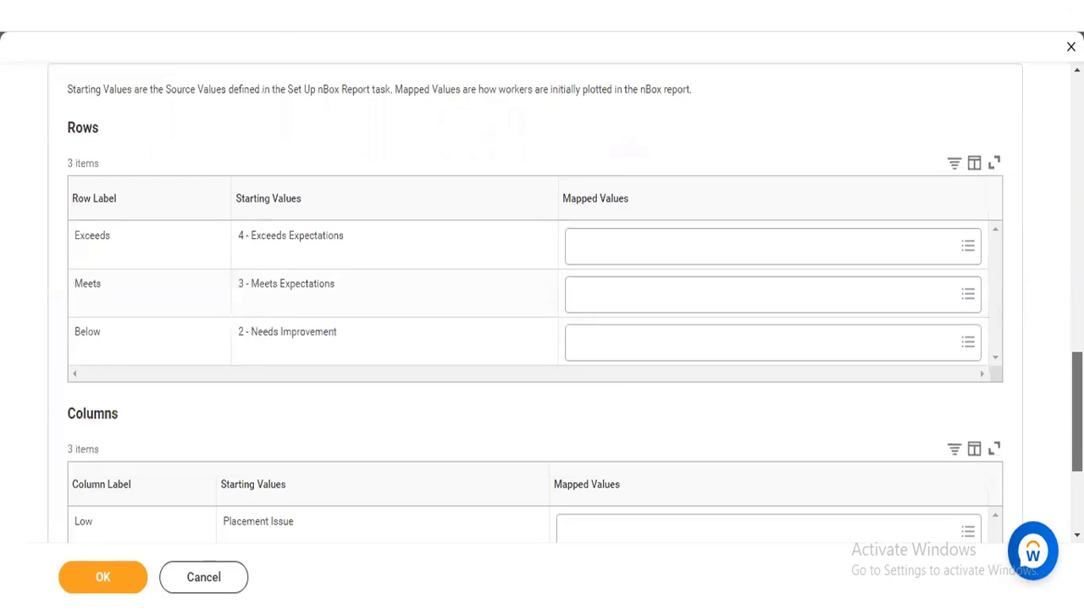
{"action": "scroll", "coordinate": [542, 296], "scroll_direction": "down", "scroll_amount": 1}
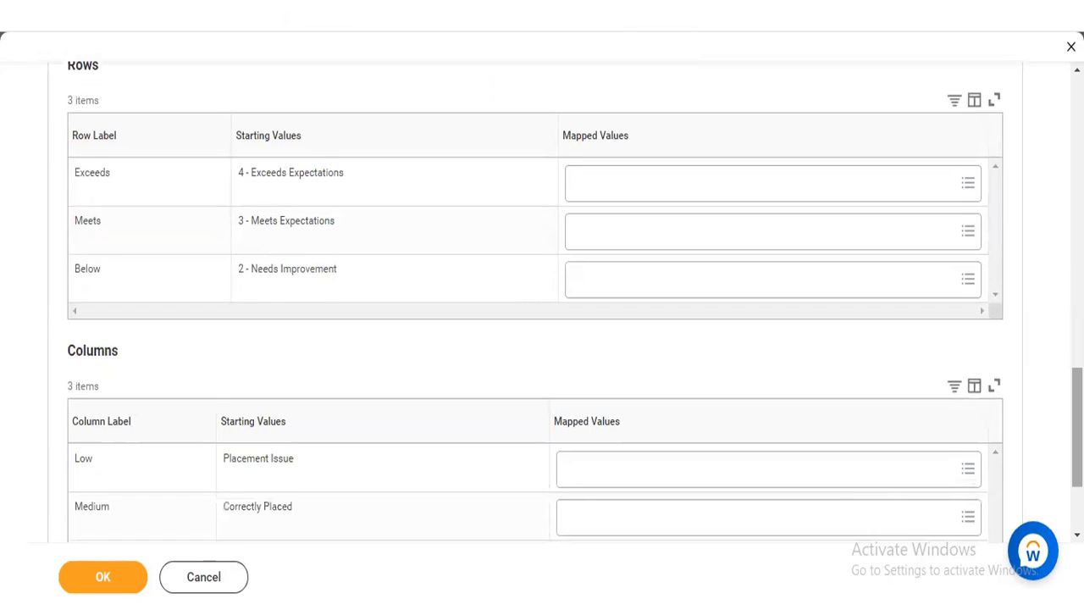
{"action": "scroll", "coordinate": [542, 297], "scroll_direction": "down", "scroll_amount": 2}
{"action": "scroll", "coordinate": [542, 297], "scroll_direction": "up", "scroll_amount": 6}
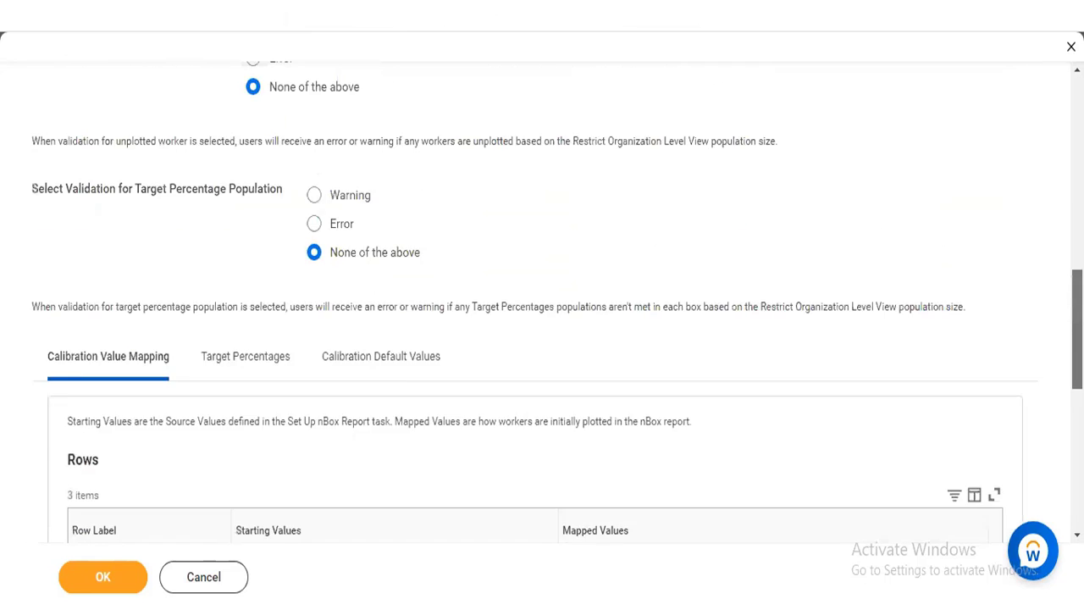
{"action": "scroll", "coordinate": [542, 297], "scroll_direction": "up", "scroll_amount": 3}
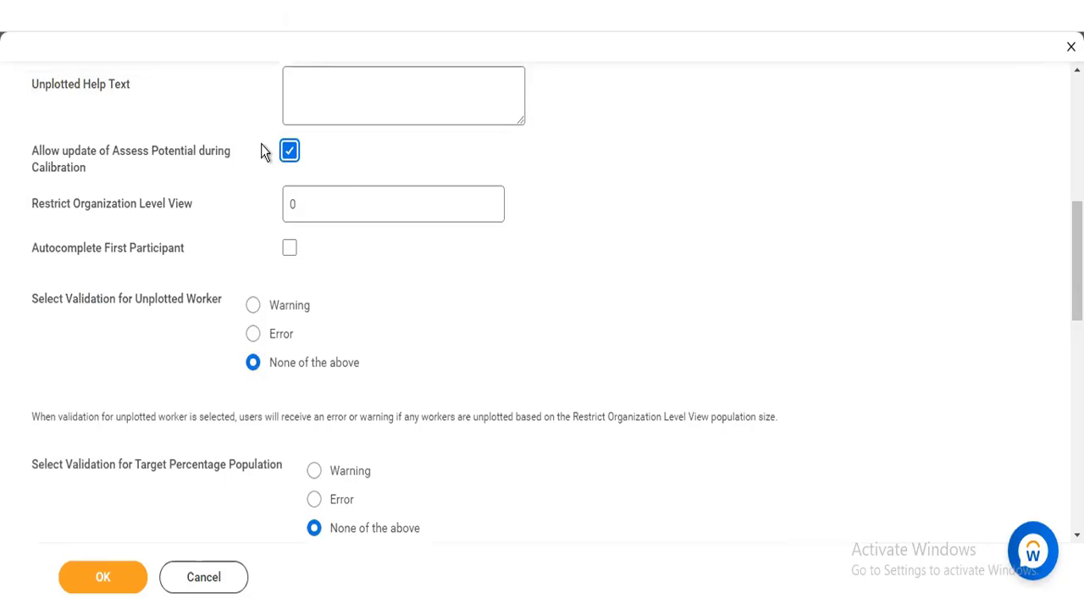
Step: Turn off Allow update of Assess Potential during Calibration, compare the value mapping sections, and turn the option back on
{"action": "left_click", "coordinate": [289, 150]}
{"action": "scroll", "coordinate": [542, 297], "scroll_direction": "down", "scroll_amount": 6}
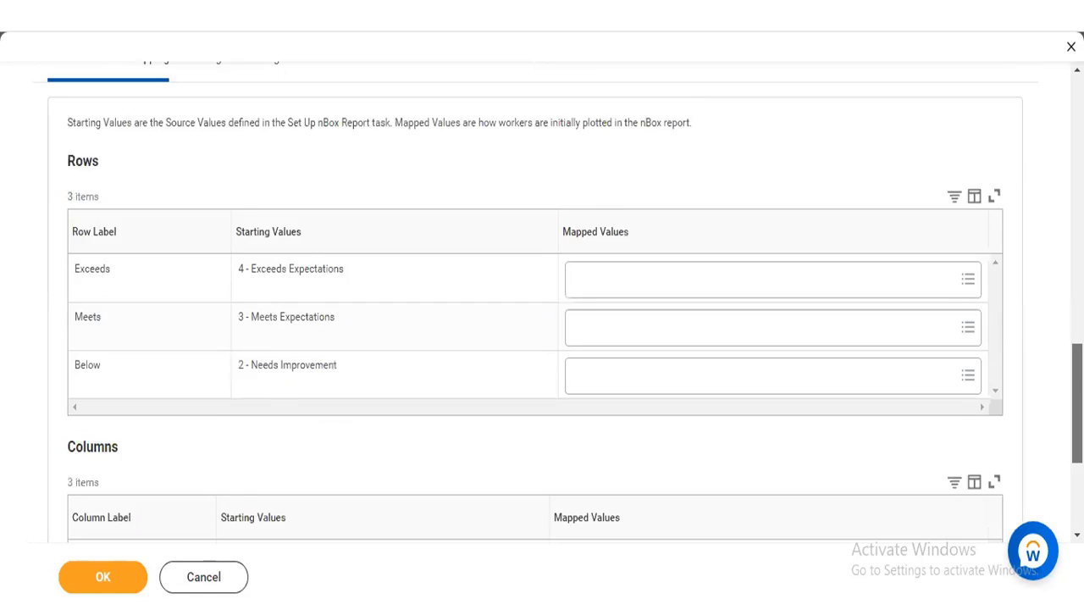
{"action": "scroll", "coordinate": [542, 339], "scroll_direction": "down", "scroll_amount": 2}
{"action": "scroll", "coordinate": [462, 447], "scroll_direction": "up", "scroll_amount": 10}
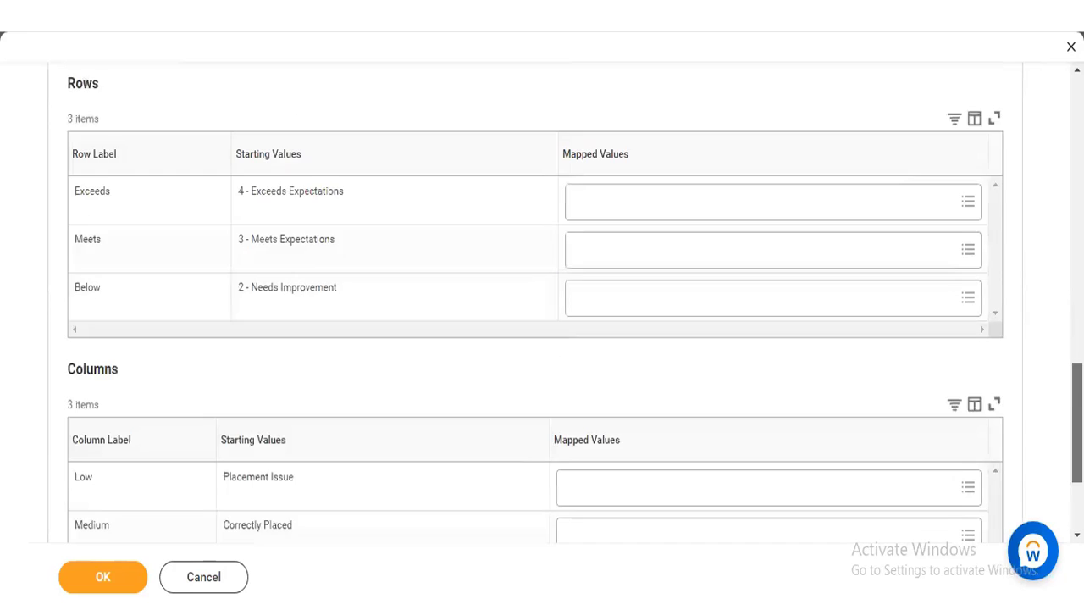
{"action": "scroll", "coordinate": [462, 447], "scroll_direction": "up", "scroll_amount": 2}
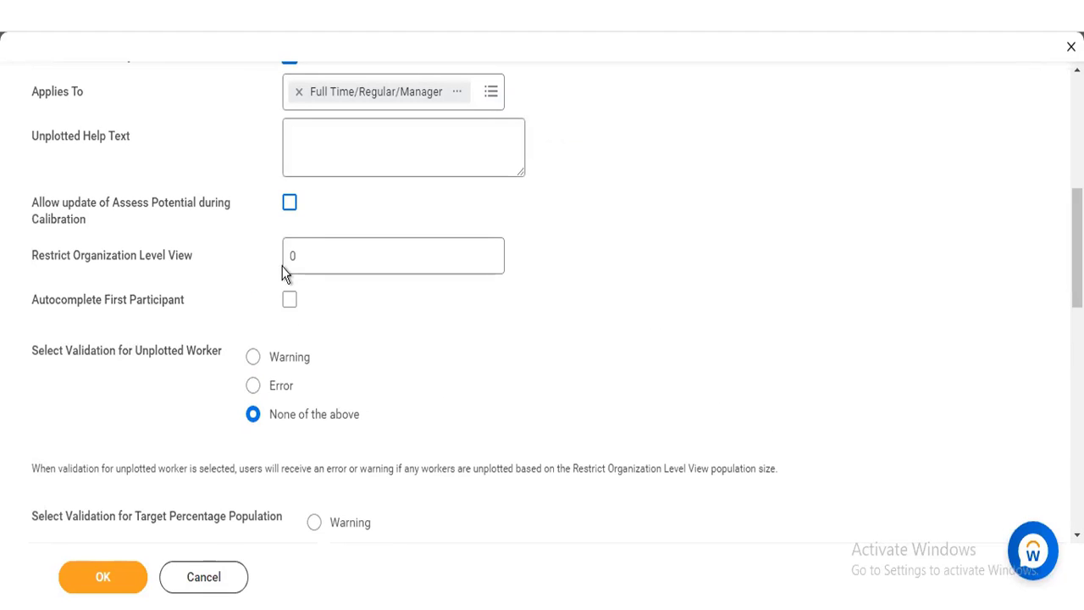
{"action": "left_click", "coordinate": [289, 206]}
{"action": "left_click", "coordinate": [290, 206]}
{"action": "left_click", "coordinate": [290, 207]}
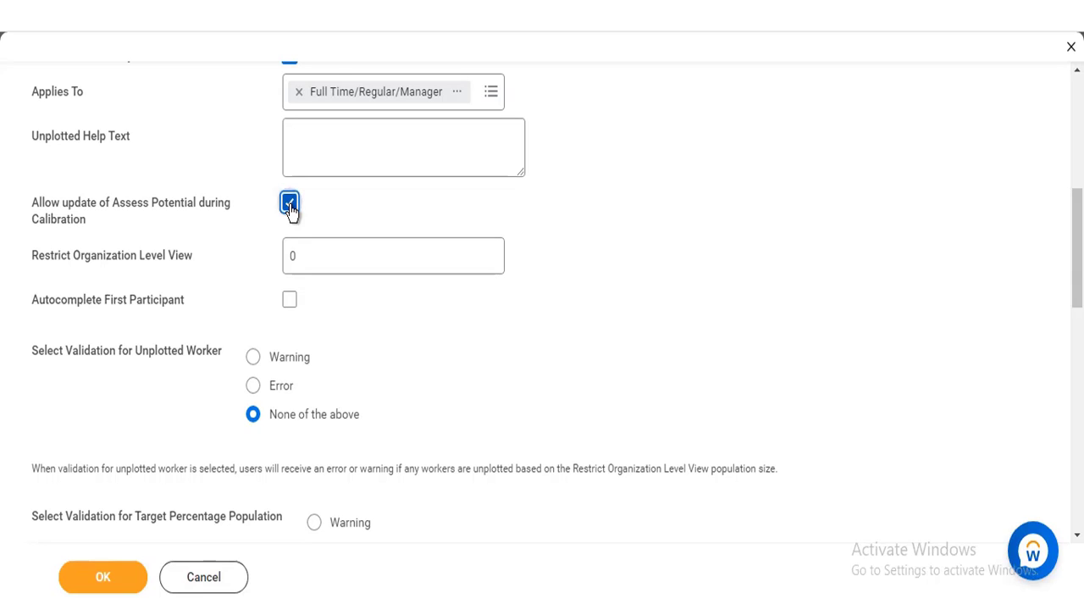
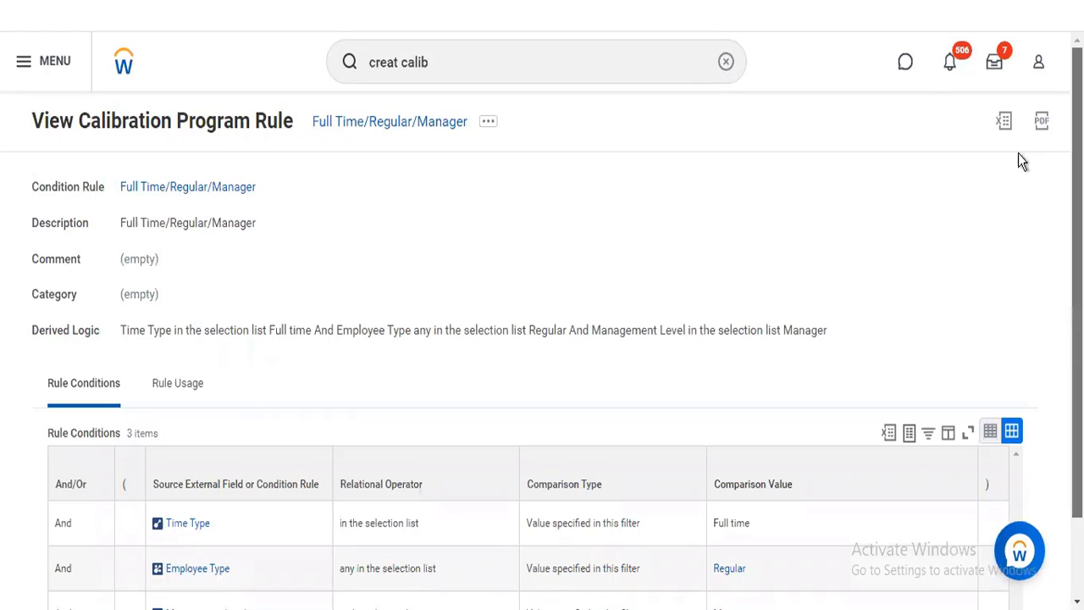
Step: Open the Full Time/Regular/Manager calibration program rule for editing and bring the comparison values of its conditions into view
{"action": "left_click", "coordinate": [488, 124]}
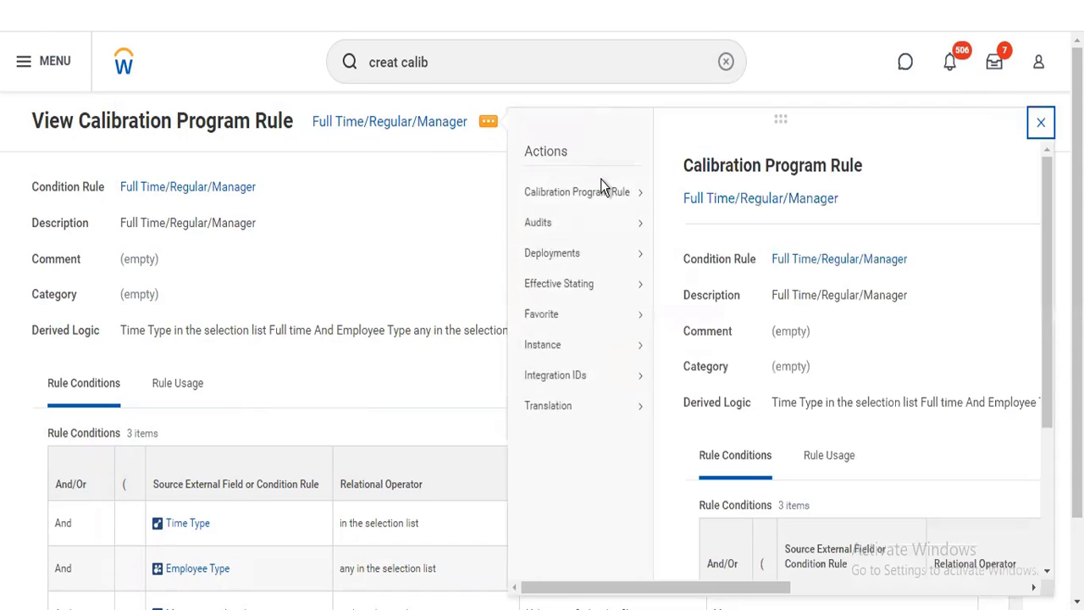
{"action": "mouse_move", "coordinate": [610, 193]}
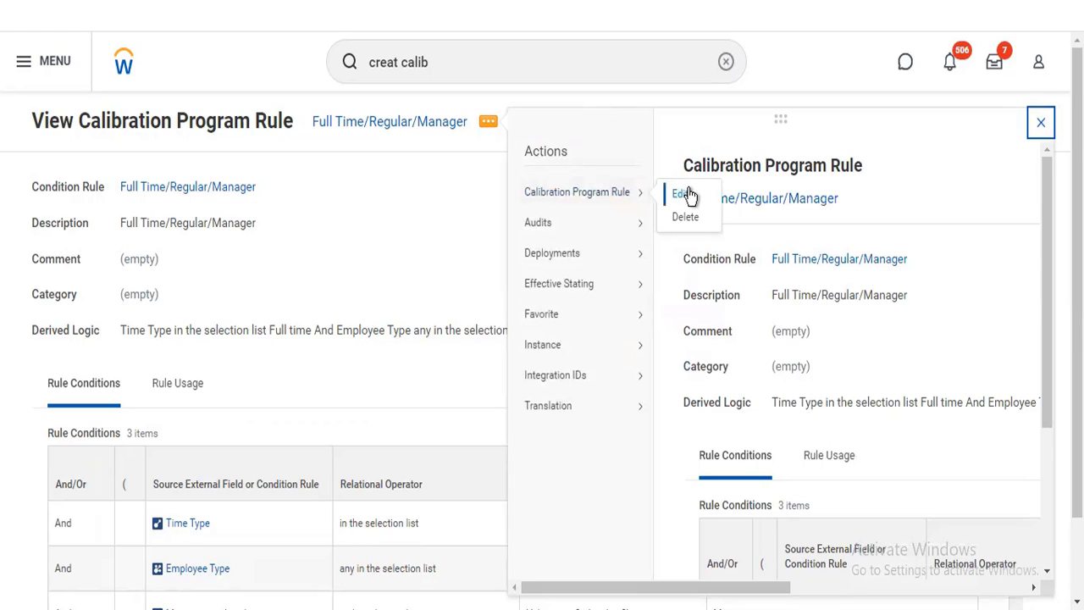
{"action": "left_click", "coordinate": [688, 194]}
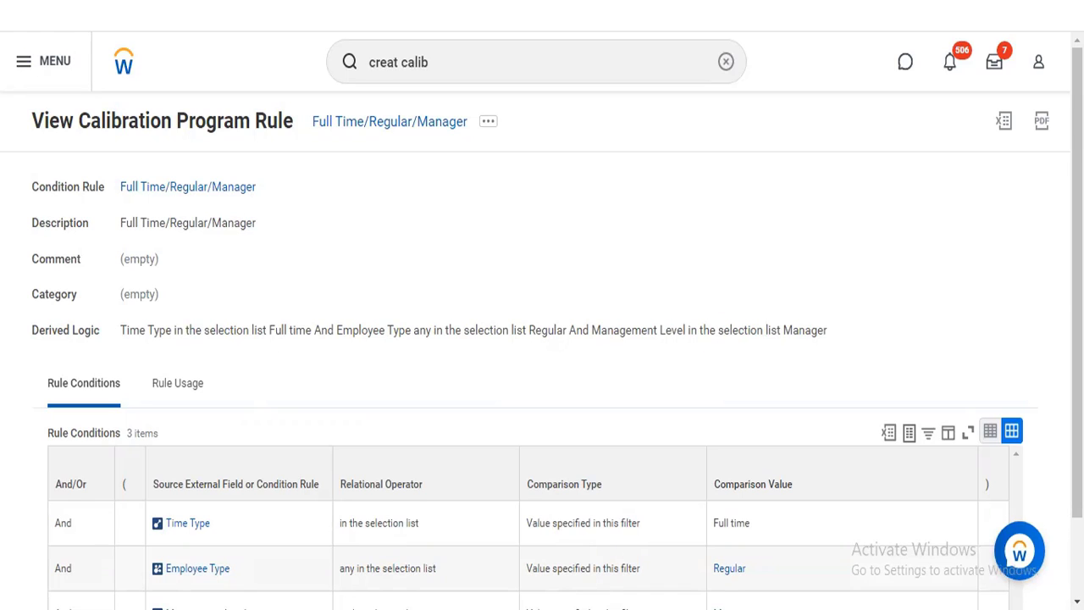
{"action": "scroll", "coordinate": [758, 169], "scroll_direction": "down", "scroll_amount": 1}
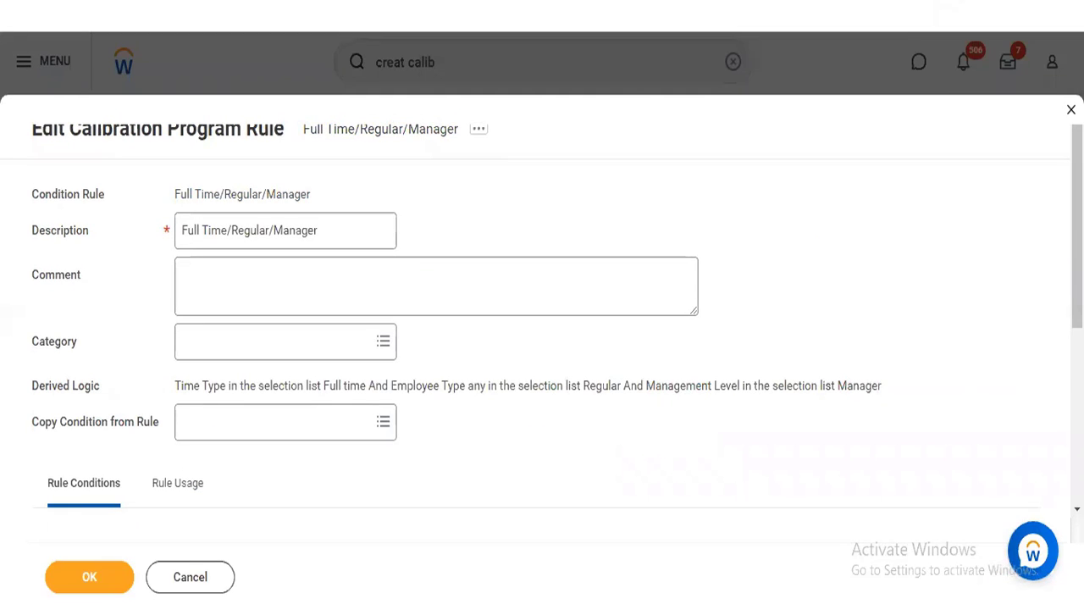
{"action": "scroll", "coordinate": [542, 339], "scroll_direction": "down", "scroll_amount": 3}
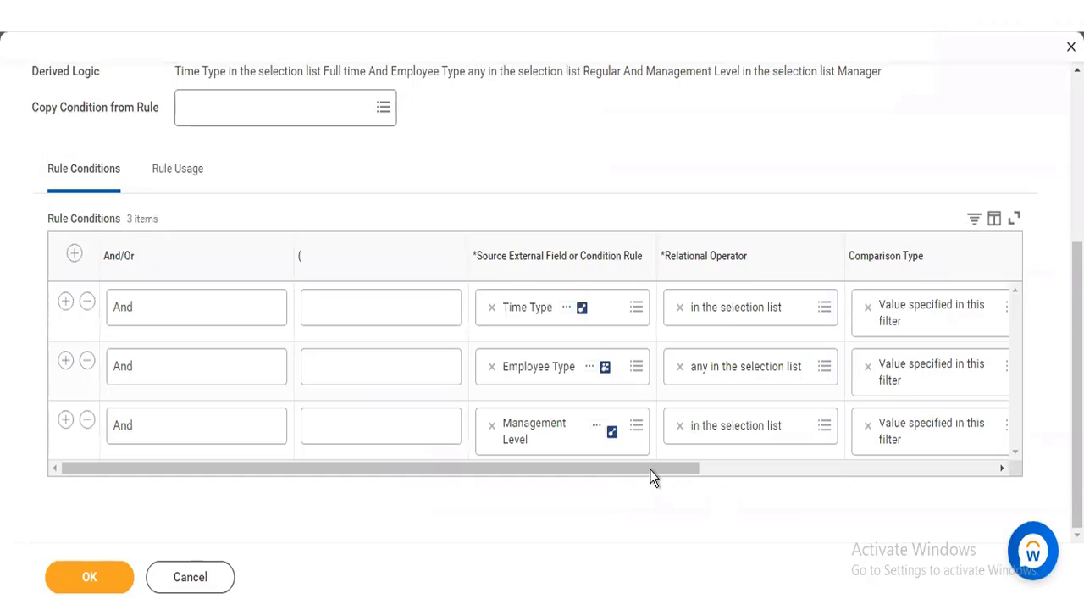
{"action": "left_click_drag", "start_coordinate": [673, 477], "coordinate": [944, 465]}
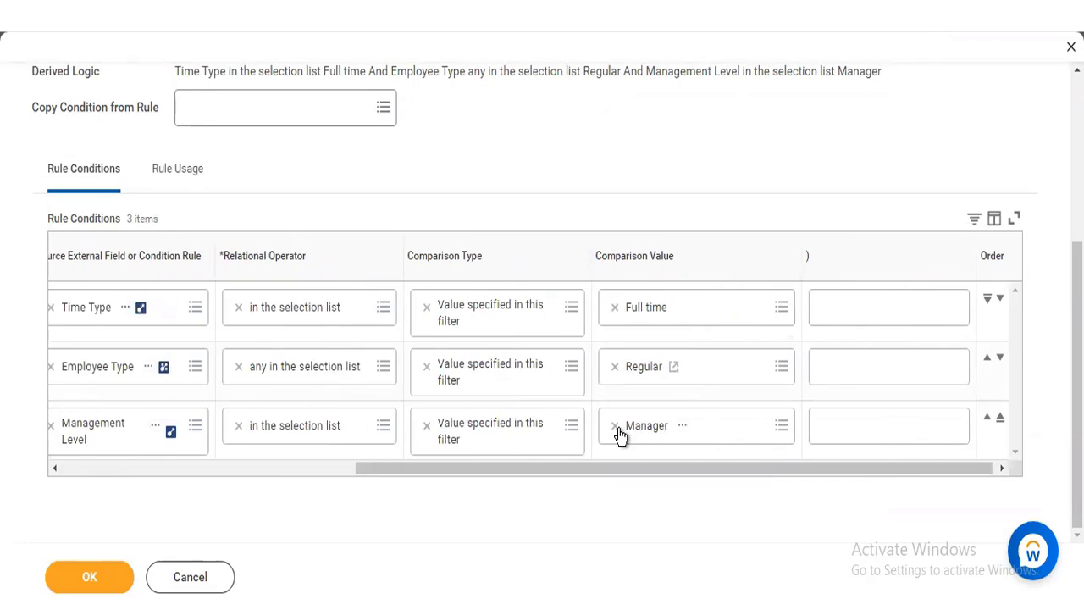
Step: Remove Manager from the Management Level condition's comparison value and search for CEO levels
{"action": "left_click", "coordinate": [616, 426]}
{"action": "left_click", "coordinate": [662, 427]}
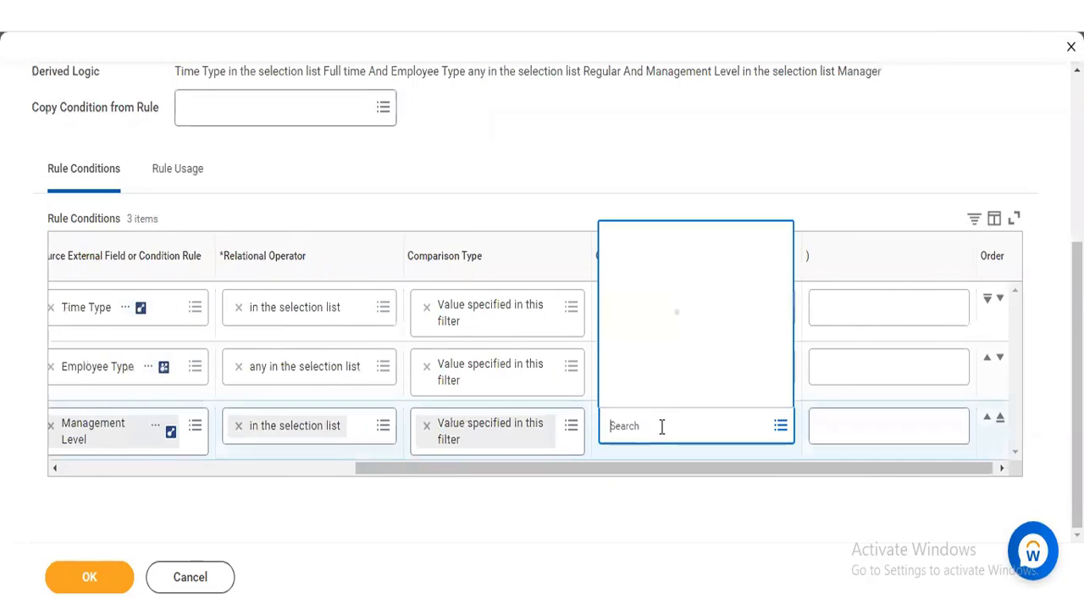
{"action": "type", "text": "CEO"}
{"action": "key", "text": "Return"}
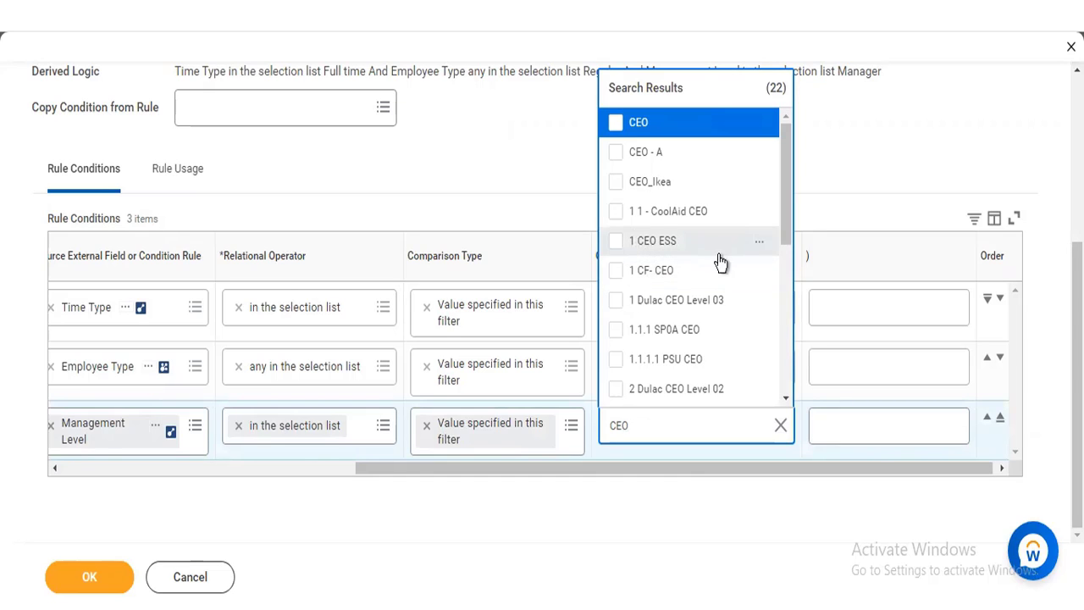
{"action": "left_click_drag", "start_coordinate": [788, 183], "coordinate": [788, 229]}
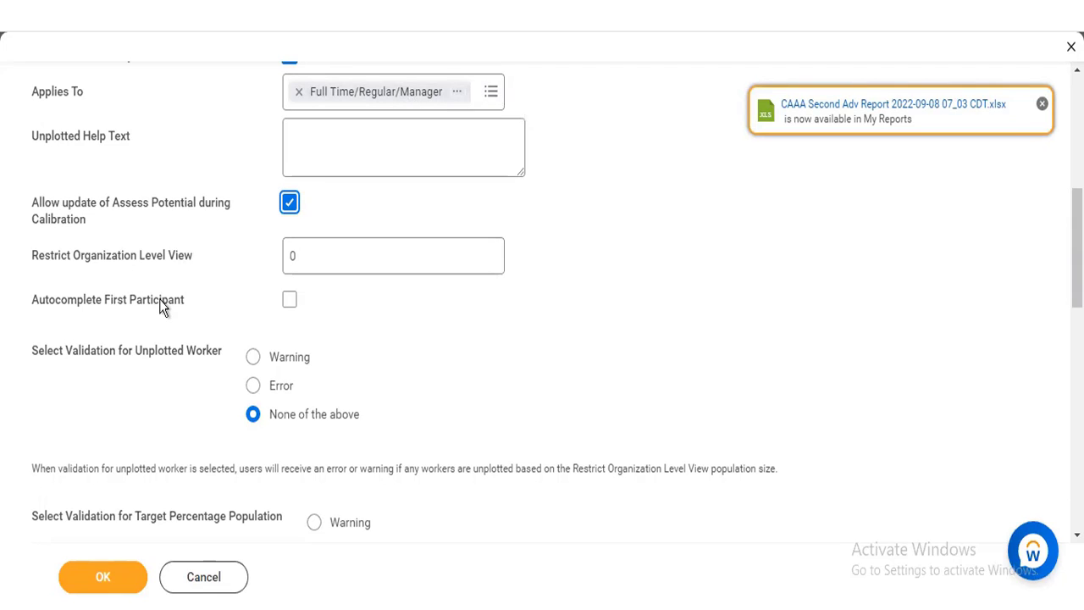
Step: Enable Autocomplete First Participant for the calibration program
{"action": "left_click", "coordinate": [289, 300]}
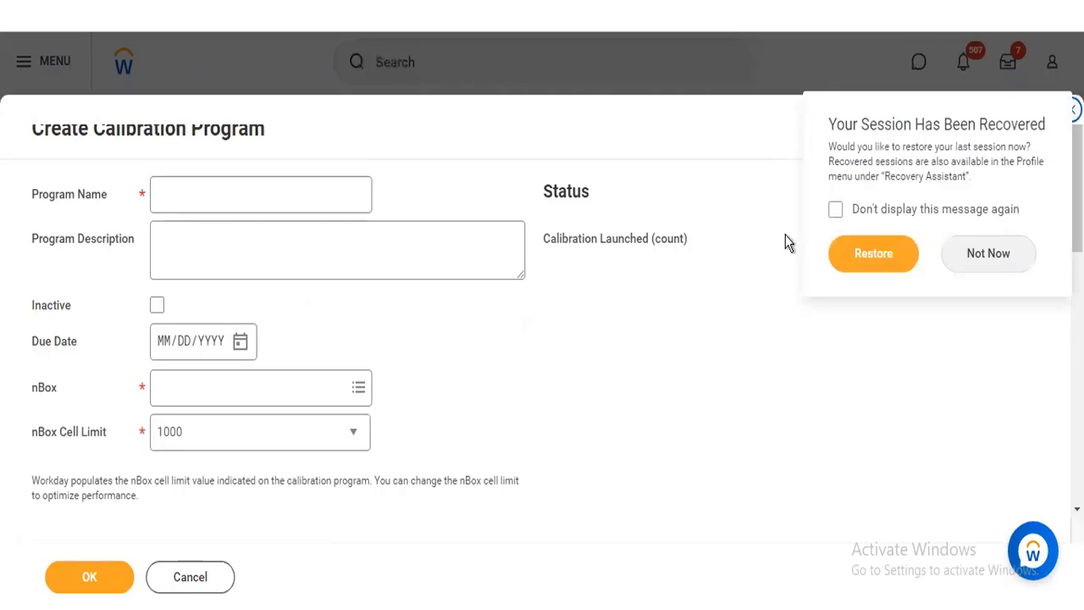
Step: Decline restoring the last session and examine the blank calibration program form down to the unplotted worker validation options
{"action": "left_click", "coordinate": [1000, 261]}
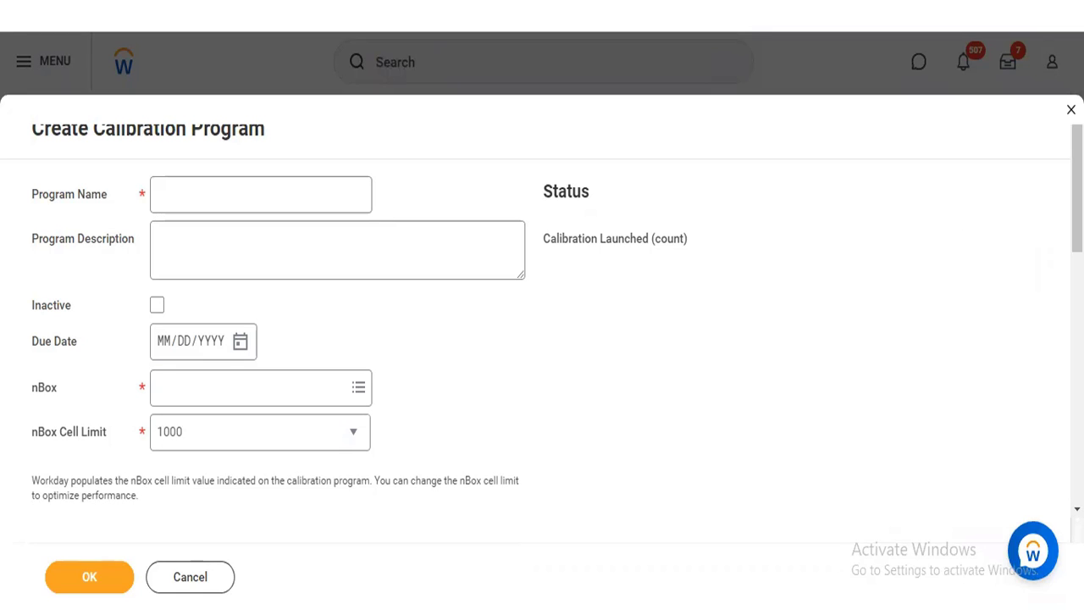
{"action": "scroll", "coordinate": [543, 322], "scroll_direction": "down", "scroll_amount": 3}
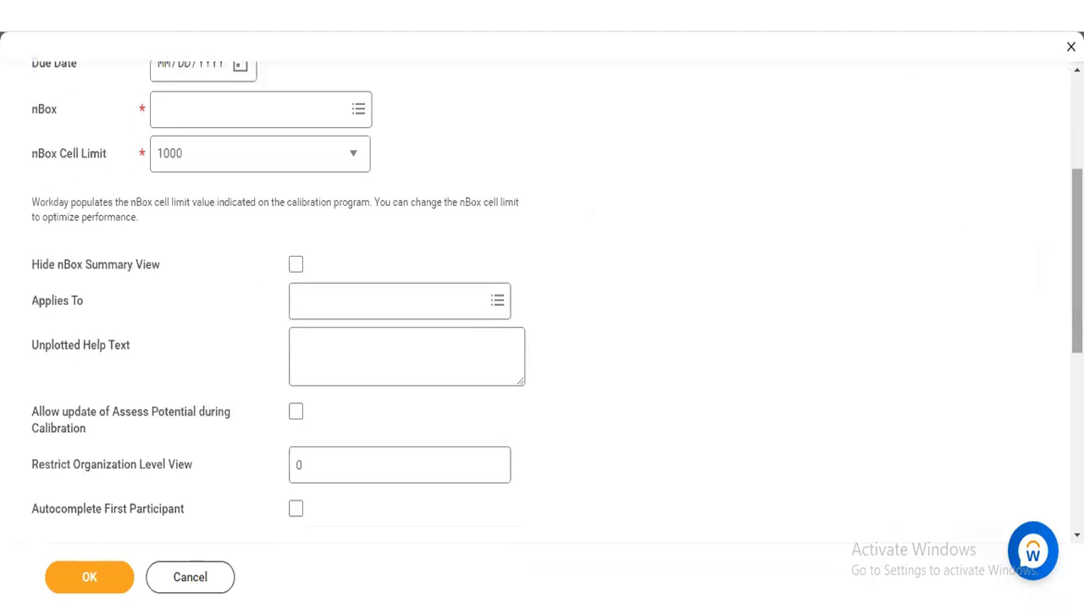
{"action": "scroll", "coordinate": [542, 322], "scroll_direction": "down", "scroll_amount": 1}
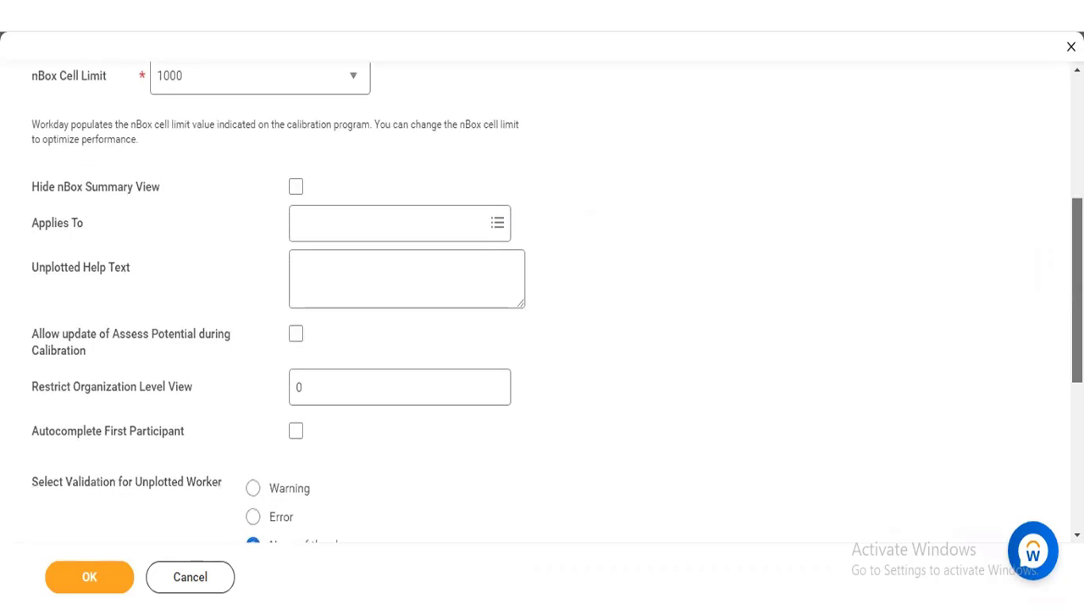
{"action": "scroll", "coordinate": [542, 322], "scroll_direction": "down", "scroll_amount": 1}
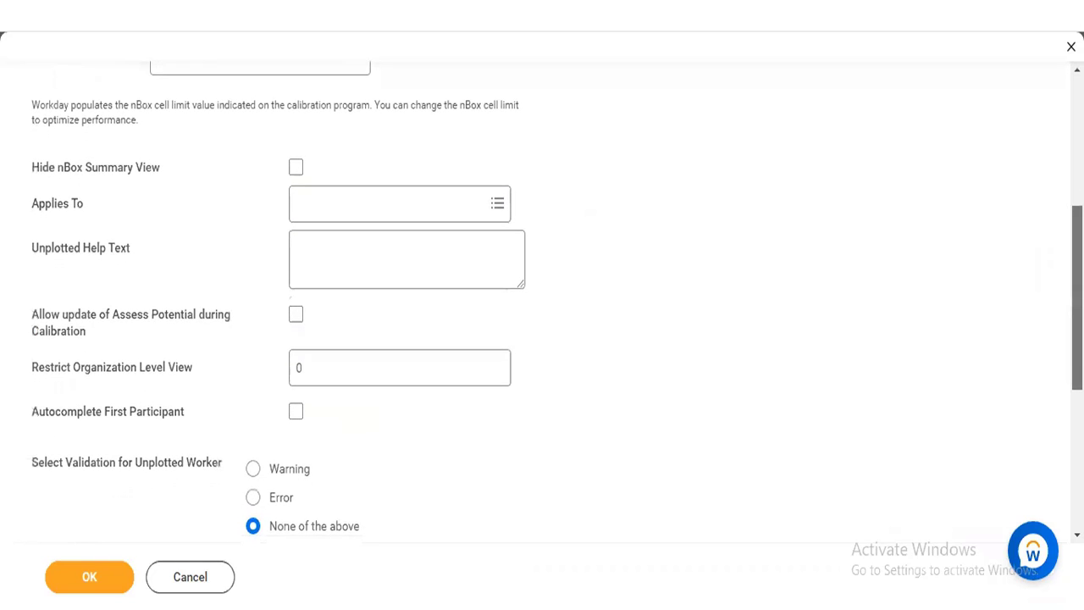
{"action": "scroll", "coordinate": [542, 321], "scroll_direction": "down", "scroll_amount": 1}
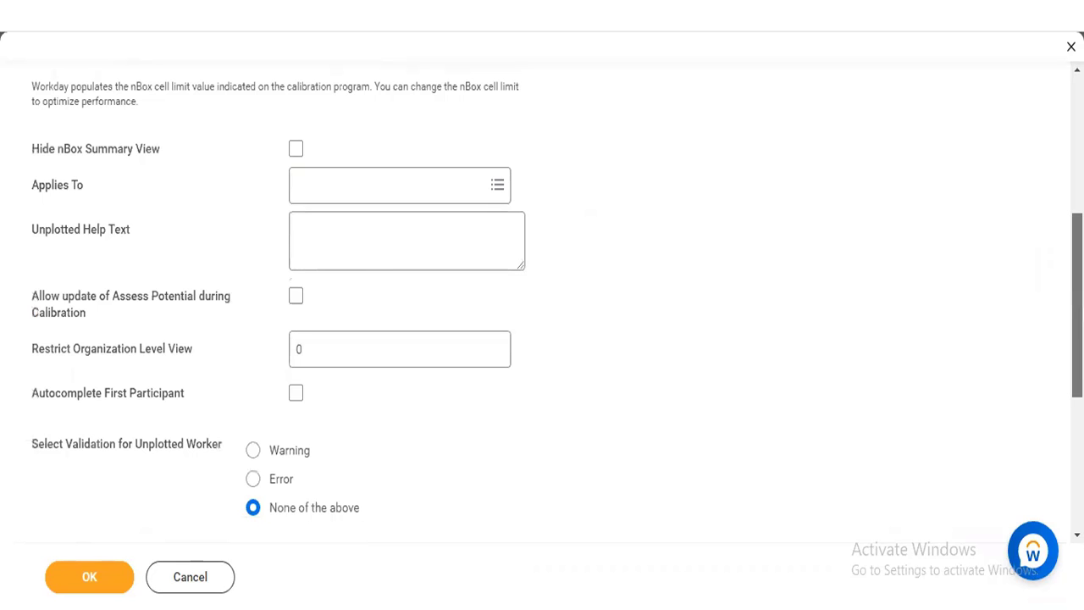
Step: Examine the Restrict Organization Level View setting and the validation options for unplotted workers and target percentage population, keeping None of the above for the latter
{"action": "scroll", "coordinate": [542, 322], "scroll_direction": "down", "scroll_amount": 1}
{"action": "scroll", "coordinate": [542, 322], "scroll_direction": "down", "scroll_amount": 4}
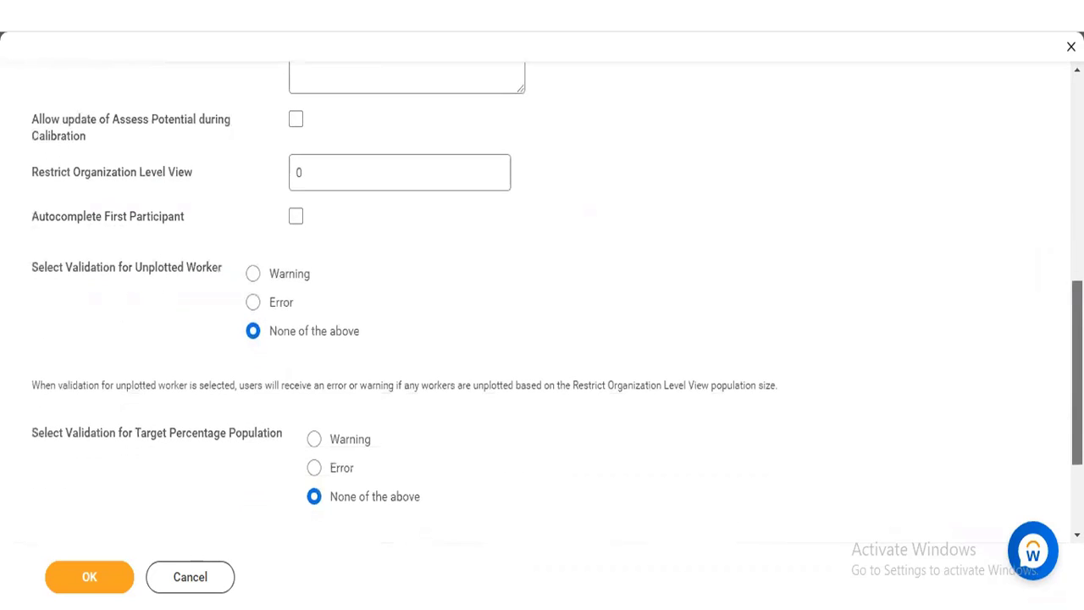
{"action": "scroll", "coordinate": [542, 322], "scroll_direction": "down", "scroll_amount": 2}
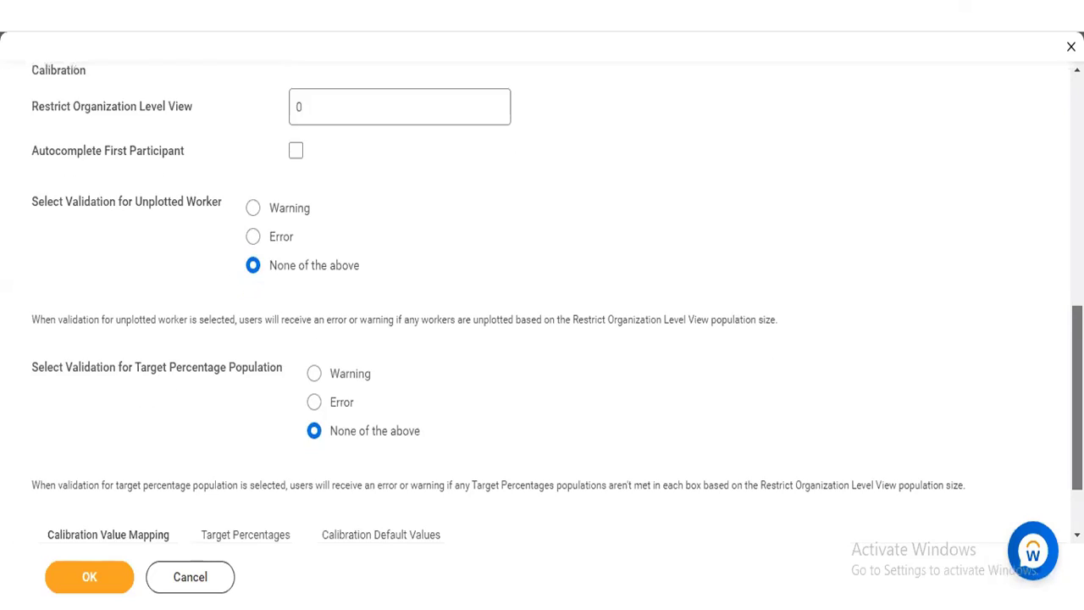
{"action": "scroll", "coordinate": [542, 322], "scroll_direction": "down", "scroll_amount": 1}
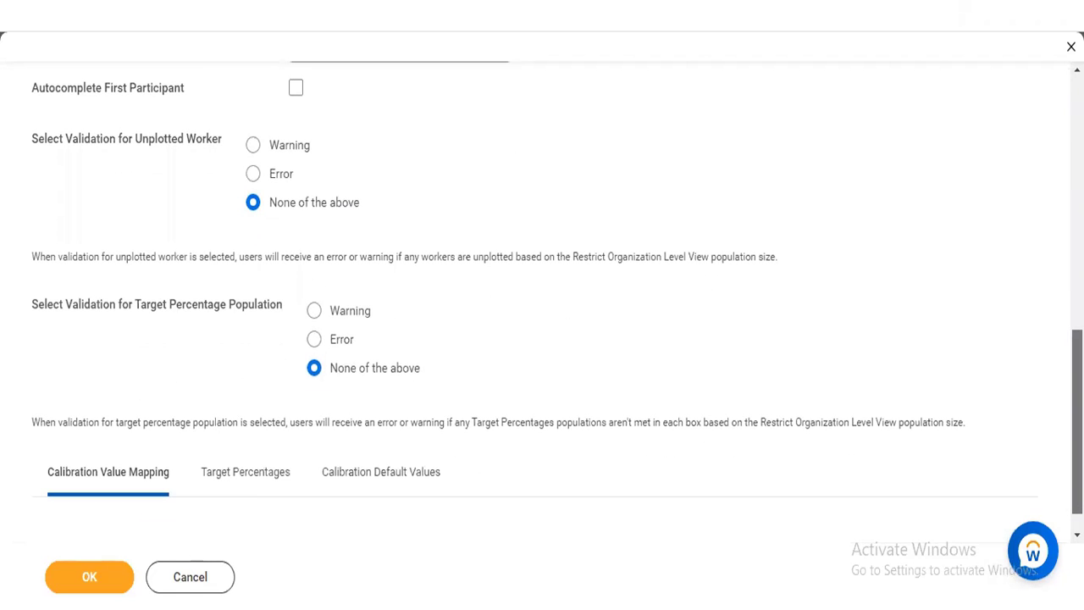
{"action": "scroll", "coordinate": [570, 373], "scroll_direction": "up", "scroll_amount": 3}
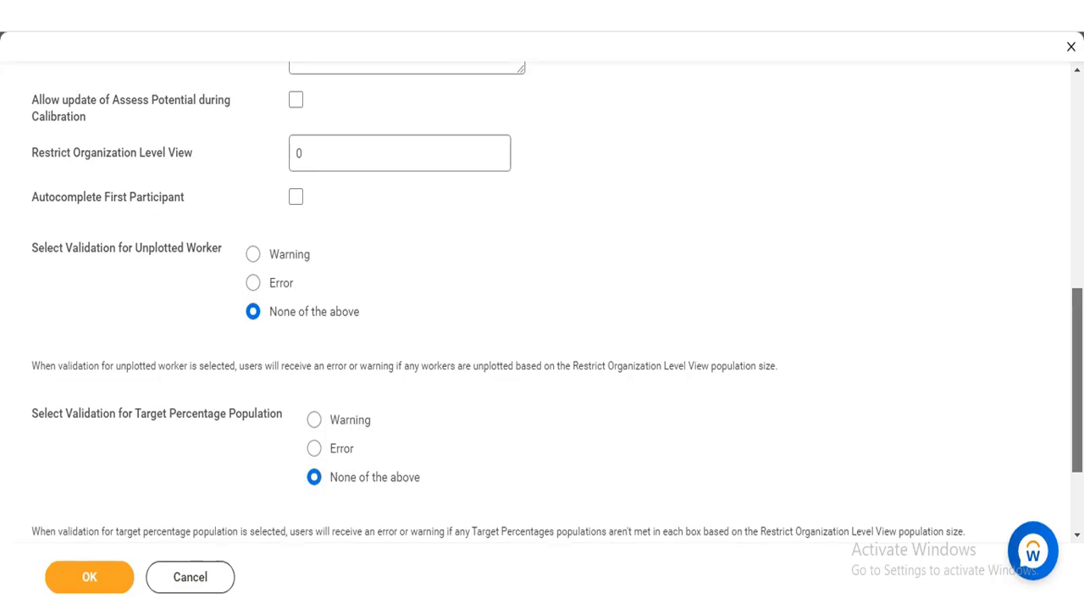
{"action": "scroll", "coordinate": [542, 305], "scroll_direction": "up", "scroll_amount": 3}
{"action": "scroll", "coordinate": [542, 305], "scroll_direction": "up", "scroll_amount": 1}
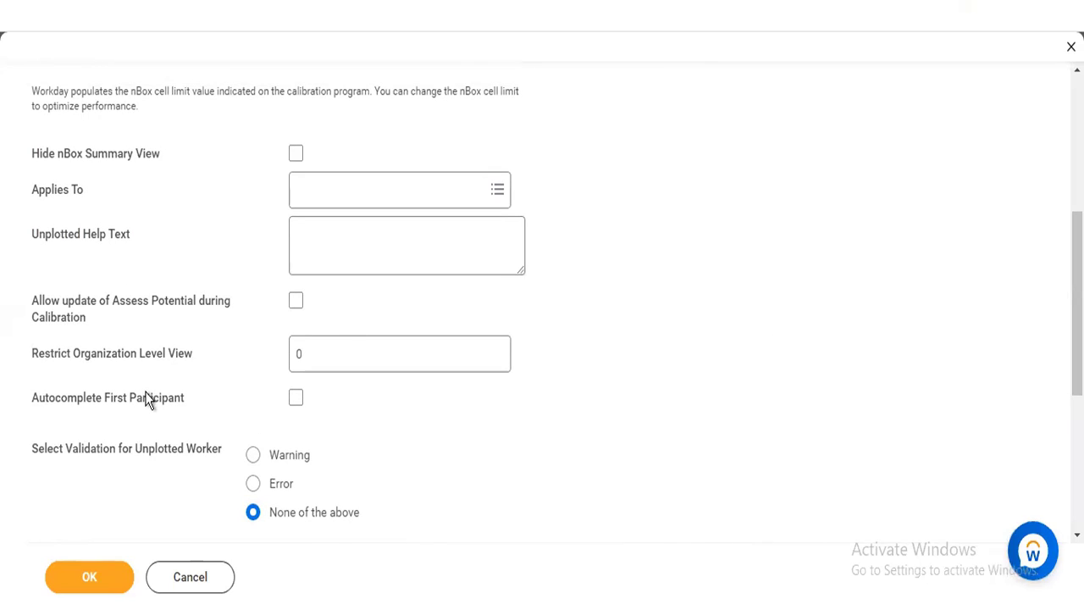
{"action": "left_click", "coordinate": [330, 358]}
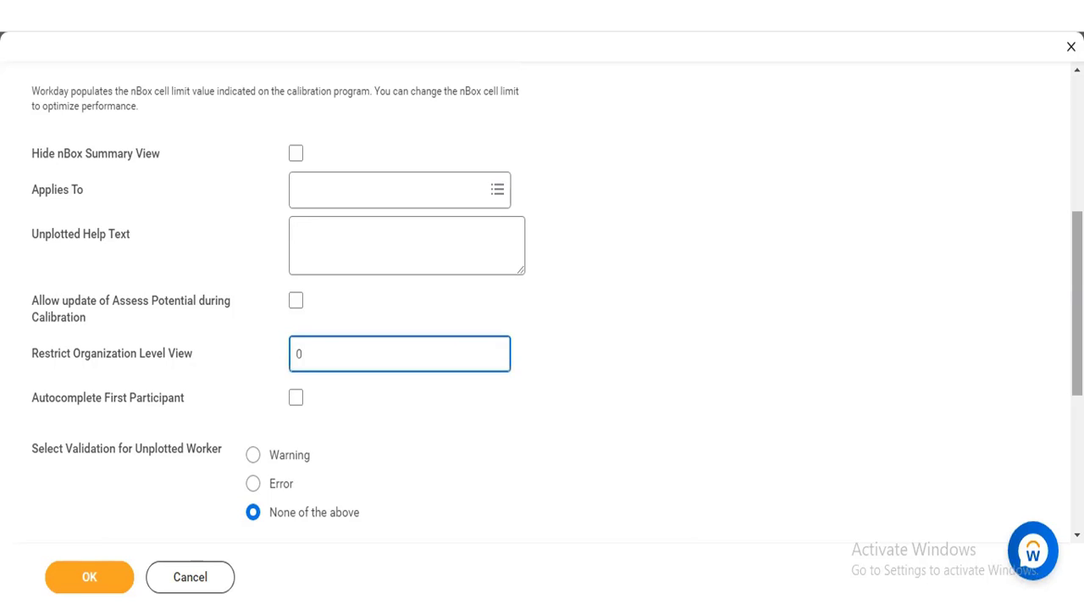
{"action": "scroll", "coordinate": [542, 296], "scroll_direction": "down", "scroll_amount": 3}
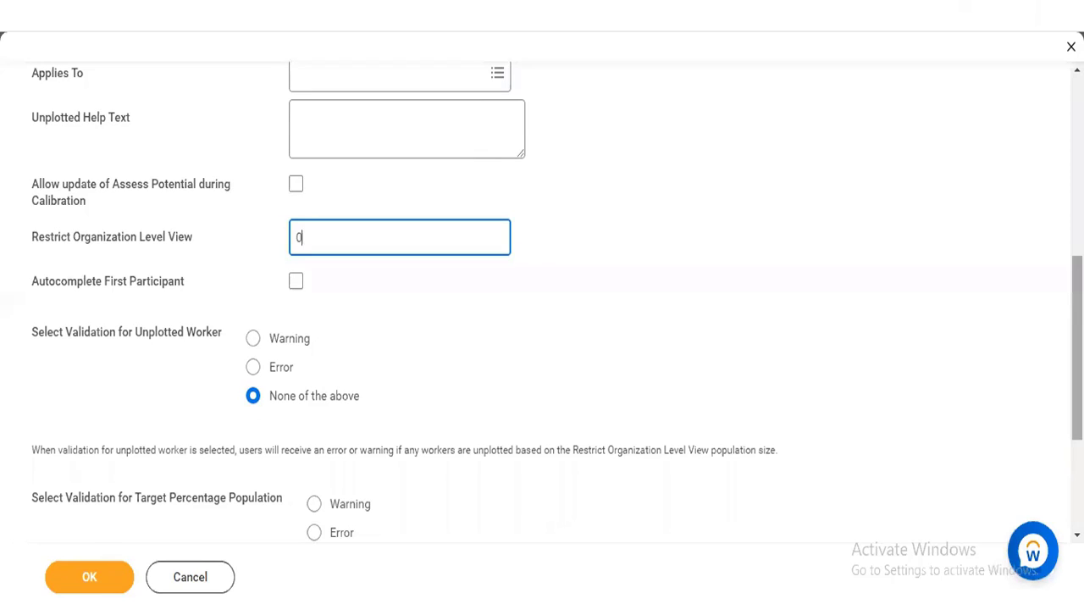
{"action": "scroll", "coordinate": [542, 312], "scroll_direction": "down", "scroll_amount": 3}
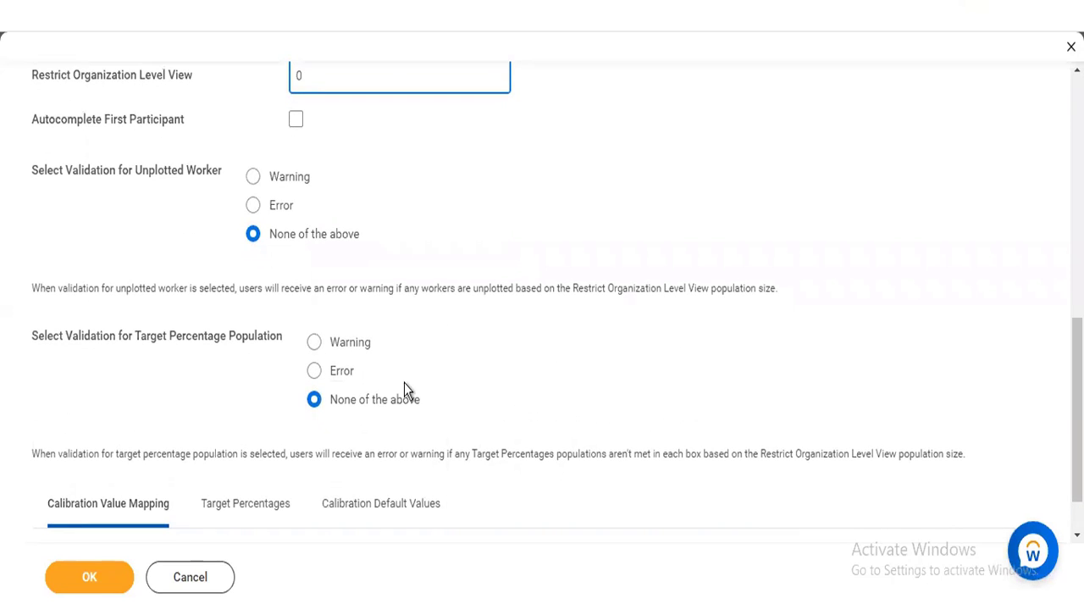
{"action": "left_click", "coordinate": [342, 401]}
{"action": "scroll", "coordinate": [557, 294], "scroll_direction": "down", "scroll_amount": 1}
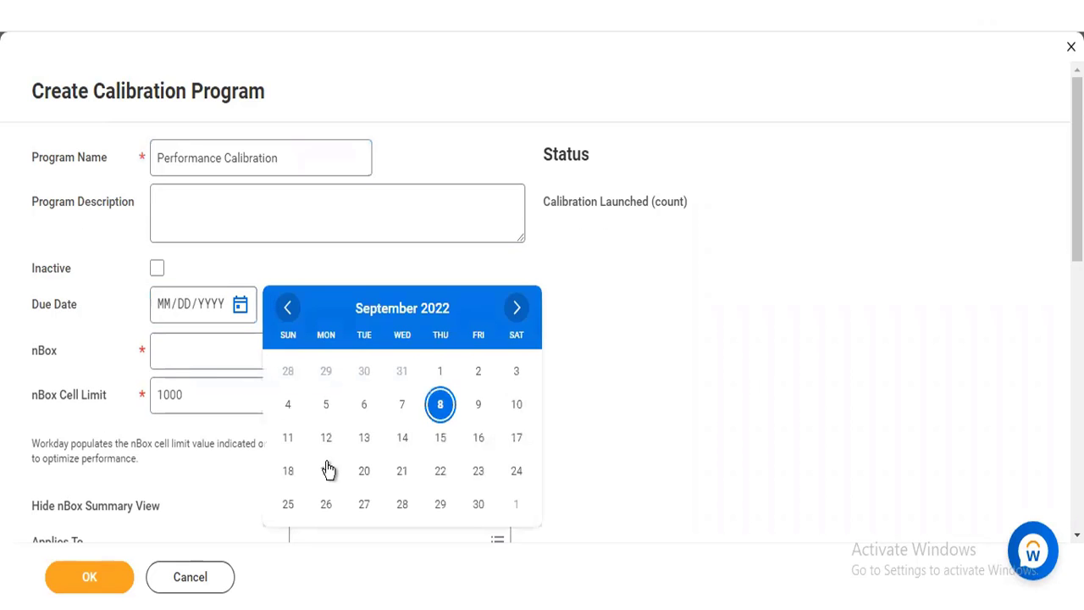
Step: Select Performance Calibration as the program's nBox and apply the program to the Full Time/Regular/Manager rule
{"action": "left_click", "coordinate": [216, 359]}
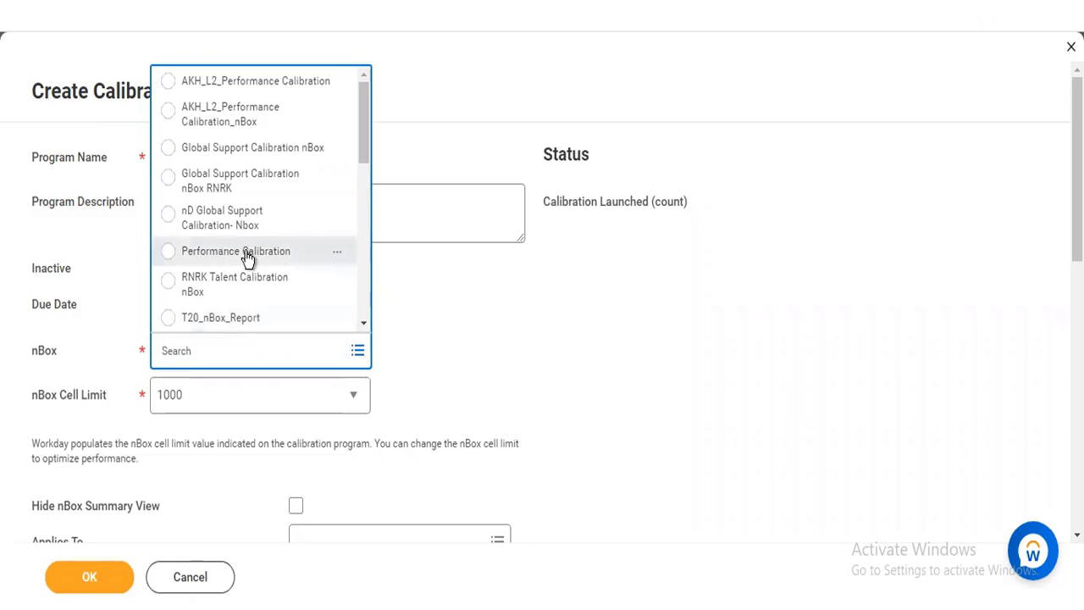
{"action": "left_click", "coordinate": [247, 252]}
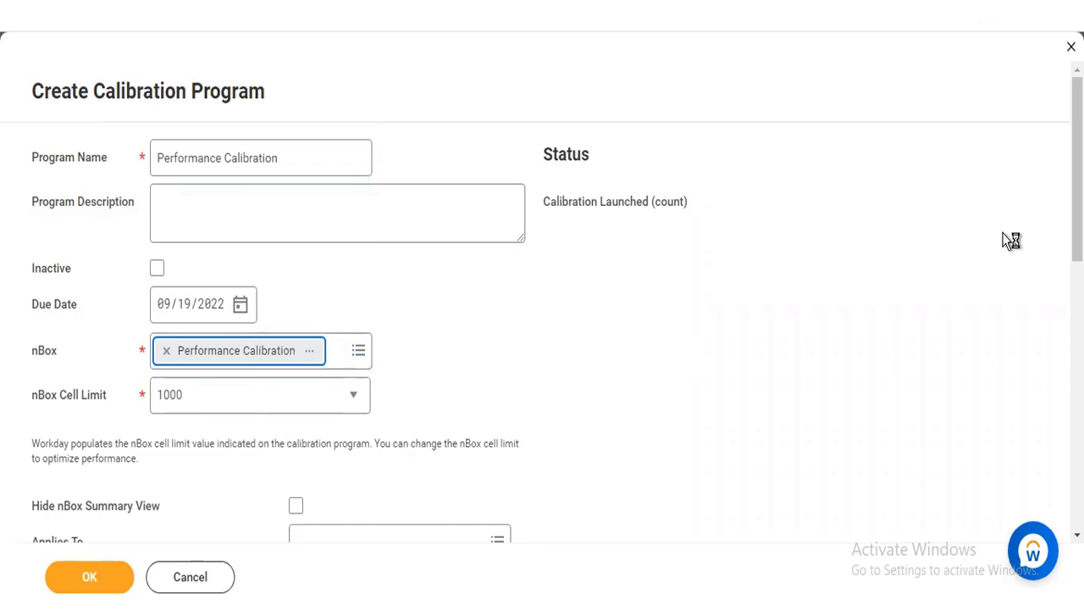
{"action": "scroll", "coordinate": [542, 297], "scroll_direction": "down", "scroll_amount": 3}
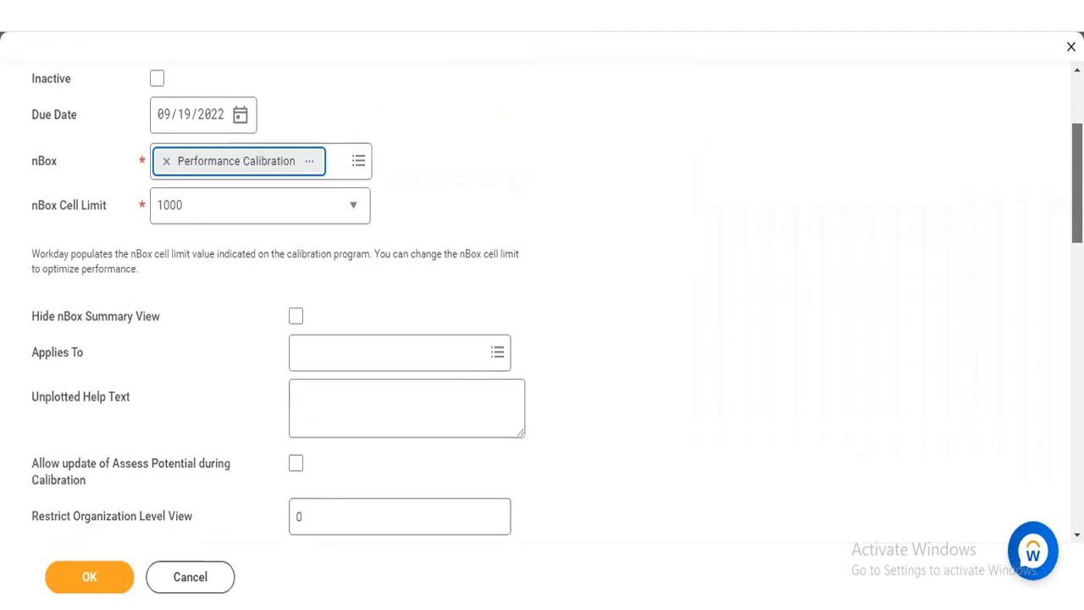
{"action": "left_click", "coordinate": [378, 352]}
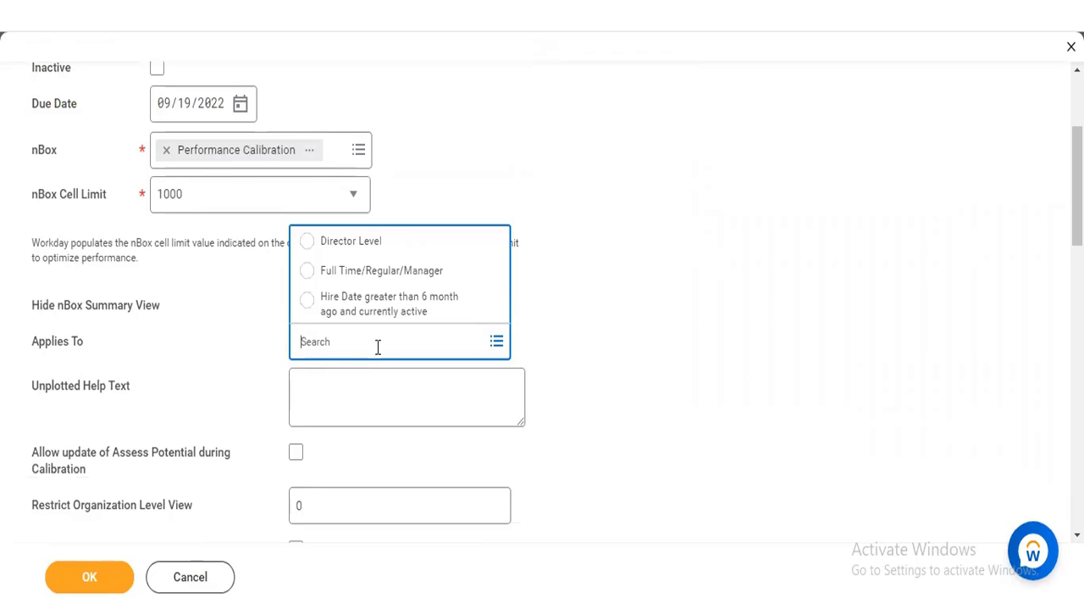
{"action": "left_click", "coordinate": [379, 276]}
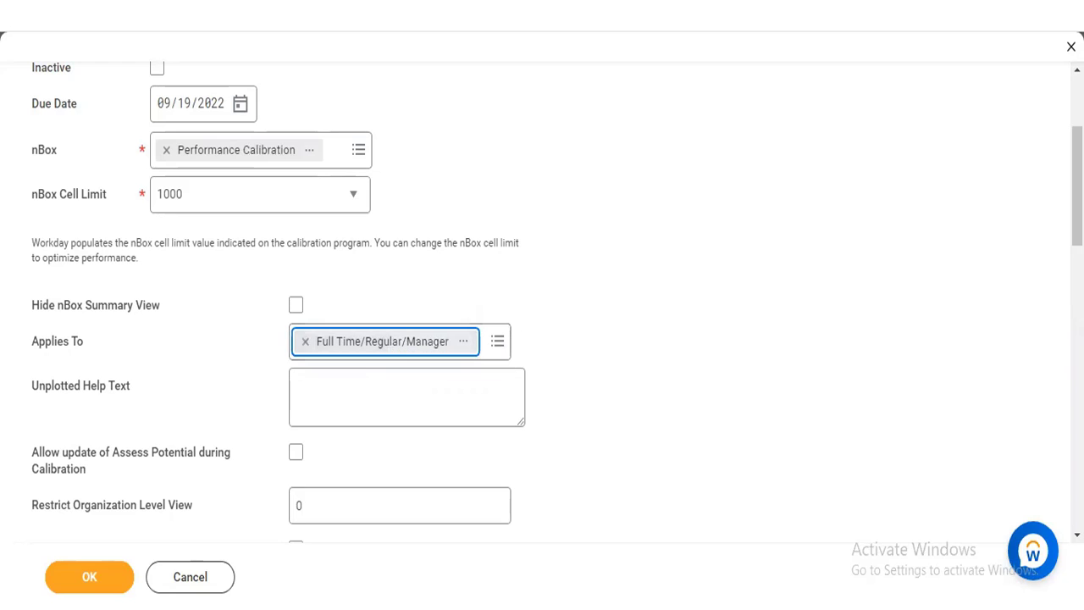
Step: Review the program's nBox cell limit, unplotted help text, Assess Potential, organization level and first participant options
{"action": "scroll", "coordinate": [556, 293], "scroll_direction": "down", "scroll_amount": 2}
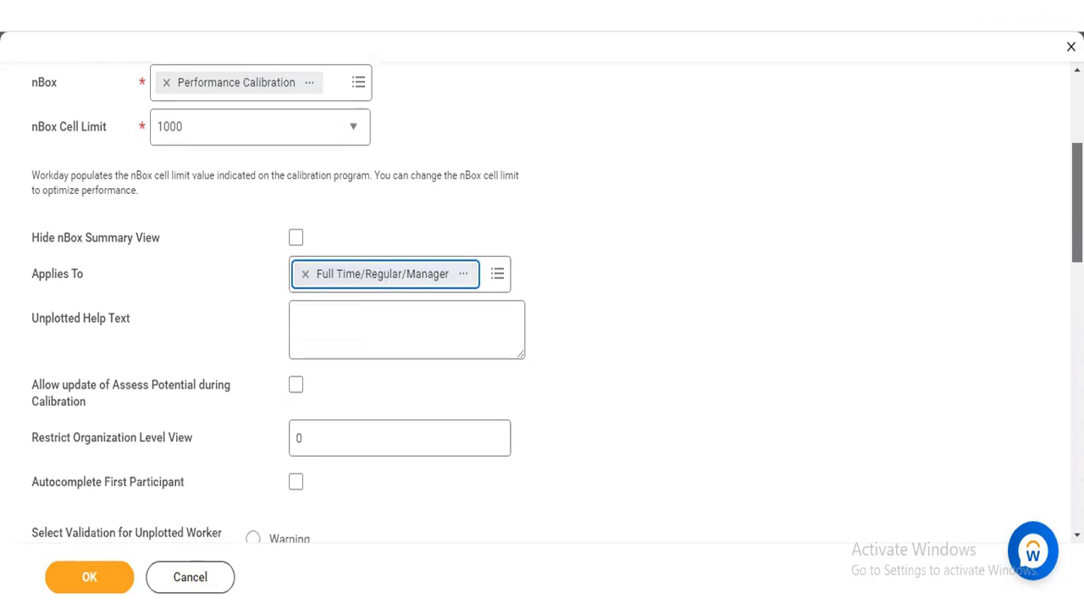
{"action": "scroll", "coordinate": [556, 294], "scroll_direction": "down", "scroll_amount": 1}
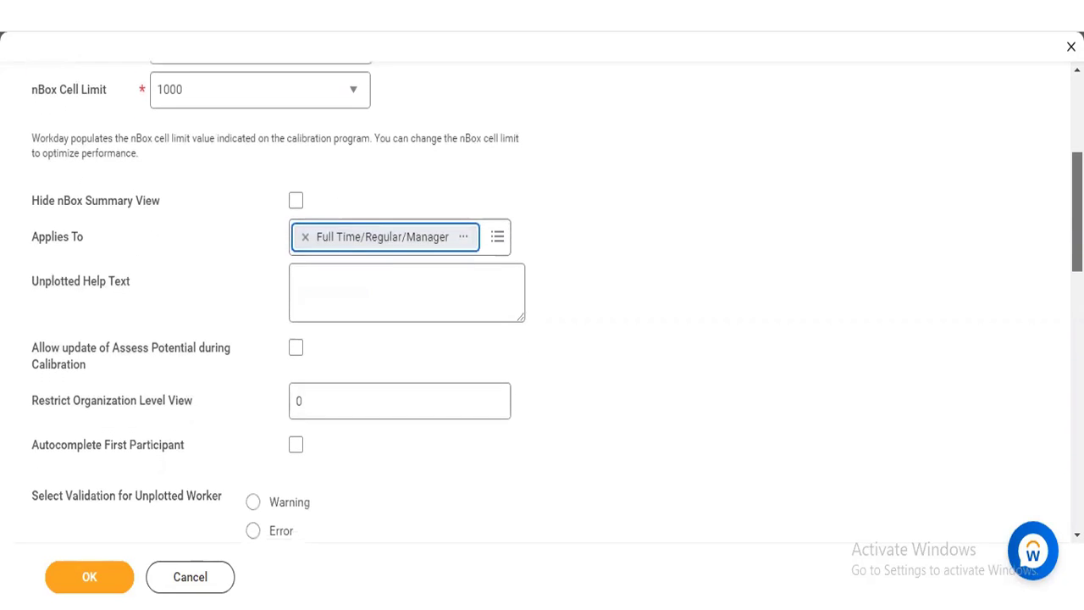
{"action": "scroll", "coordinate": [557, 293], "scroll_direction": "down", "scroll_amount": 1}
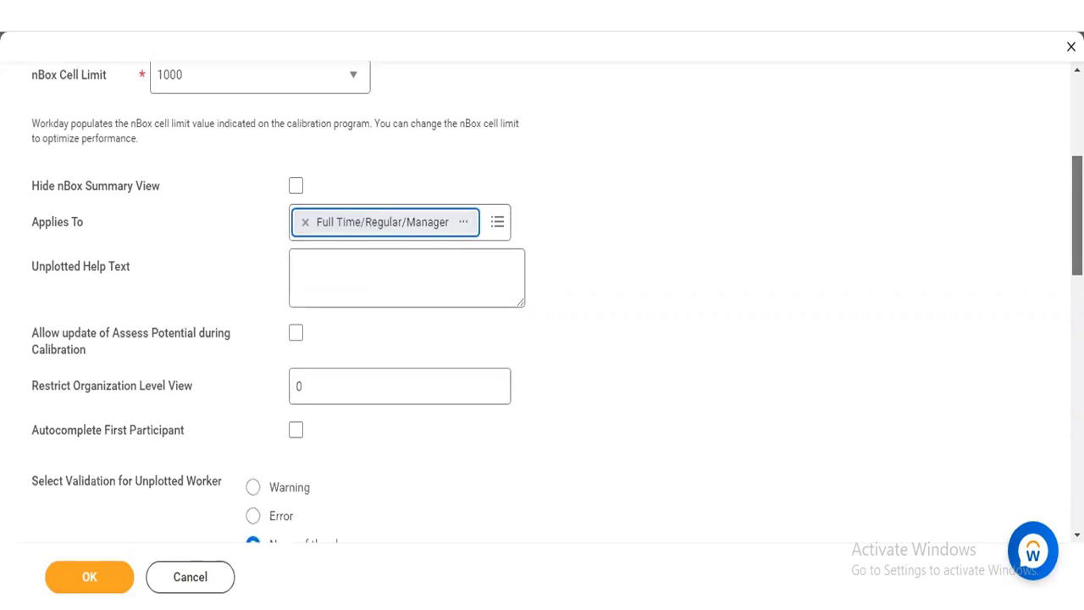
{"action": "scroll", "coordinate": [557, 293], "scroll_direction": "down", "scroll_amount": 3}
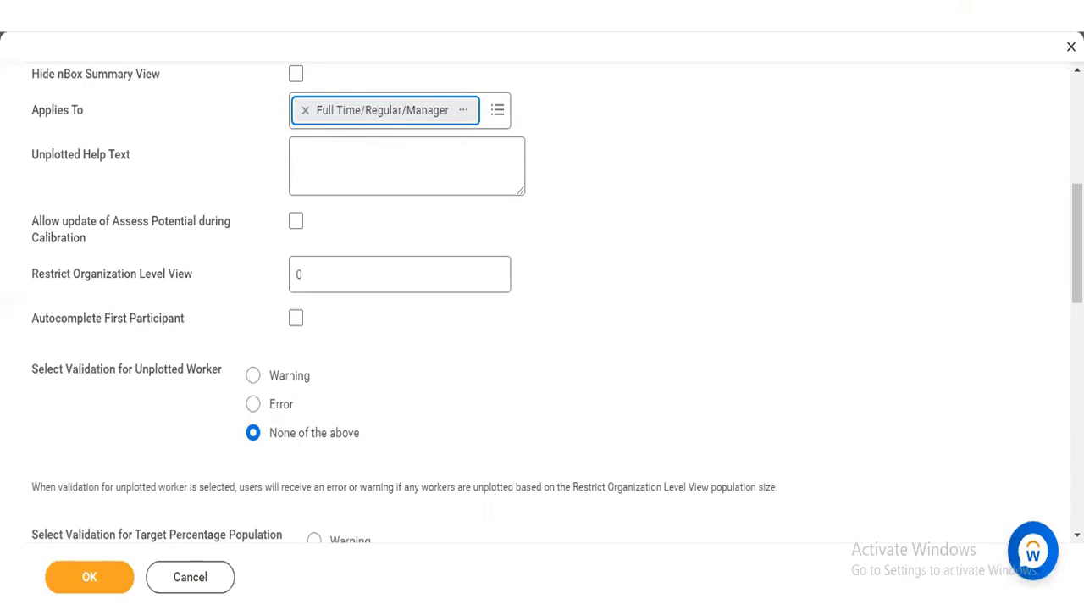
{"action": "scroll", "coordinate": [556, 305], "scroll_direction": "down", "scroll_amount": 1}
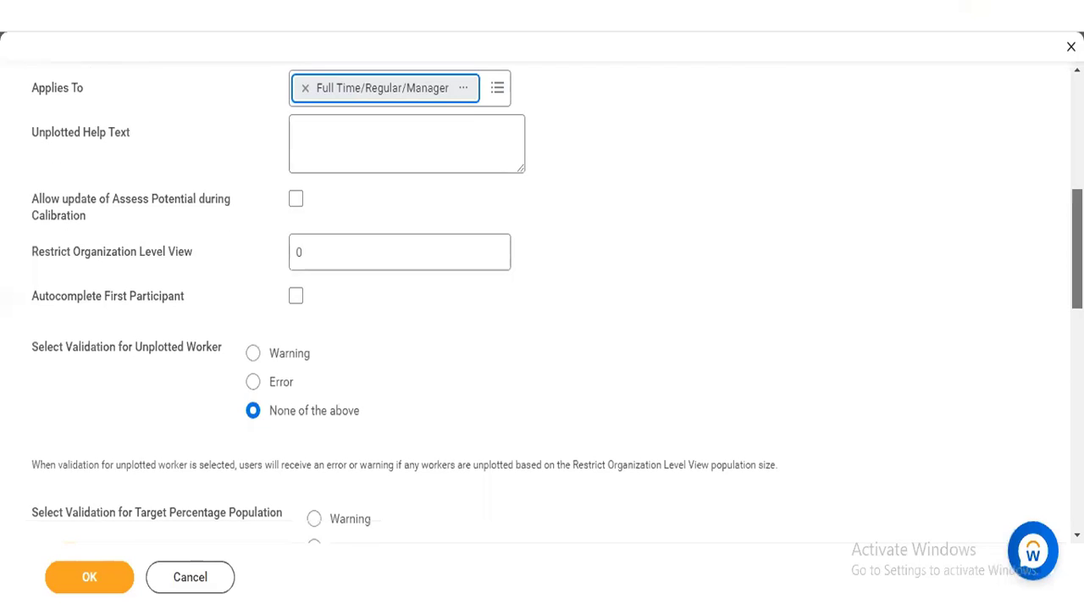
{"action": "left_click_drag", "start_coordinate": [1077, 252], "coordinate": [1077, 214]}
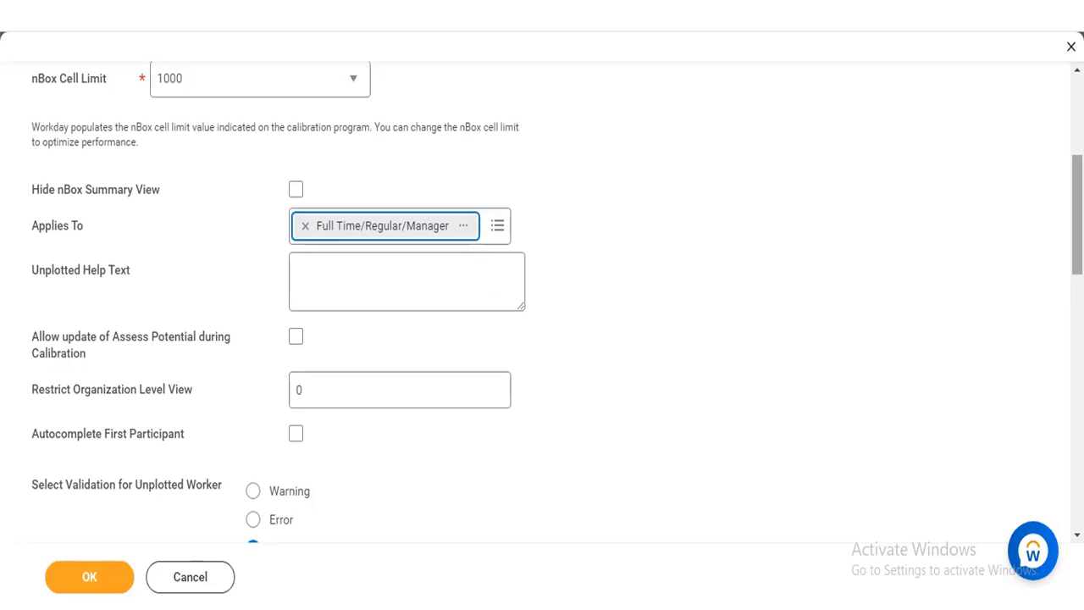
{"action": "scroll", "coordinate": [1033, 331], "scroll_direction": "up", "scroll_amount": 1}
{"action": "scroll", "coordinate": [542, 297], "scroll_direction": "up", "scroll_amount": 1}
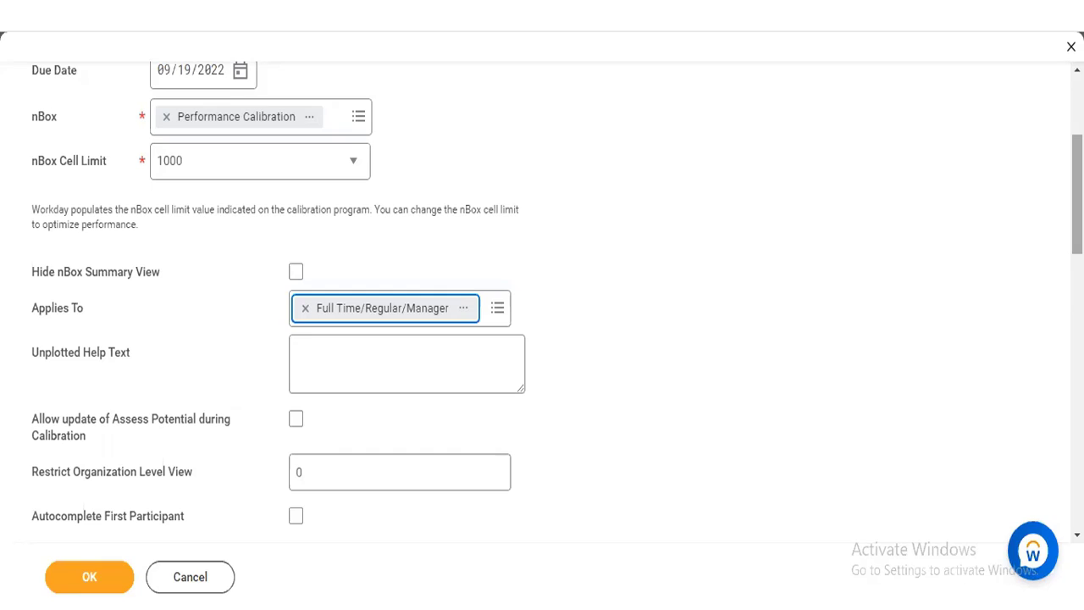
{"action": "scroll", "coordinate": [557, 311], "scroll_direction": "down", "scroll_amount": 1}
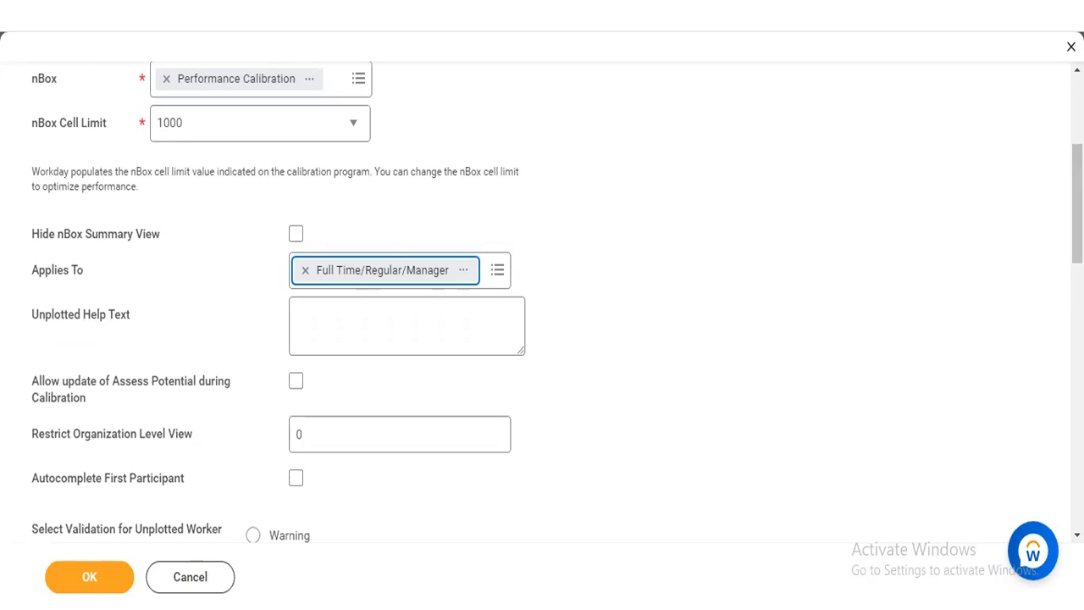
{"action": "scroll", "coordinate": [542, 301], "scroll_direction": "down", "scroll_amount": 5}
{"action": "scroll", "coordinate": [542, 302], "scroll_direction": "up", "scroll_amount": 5}
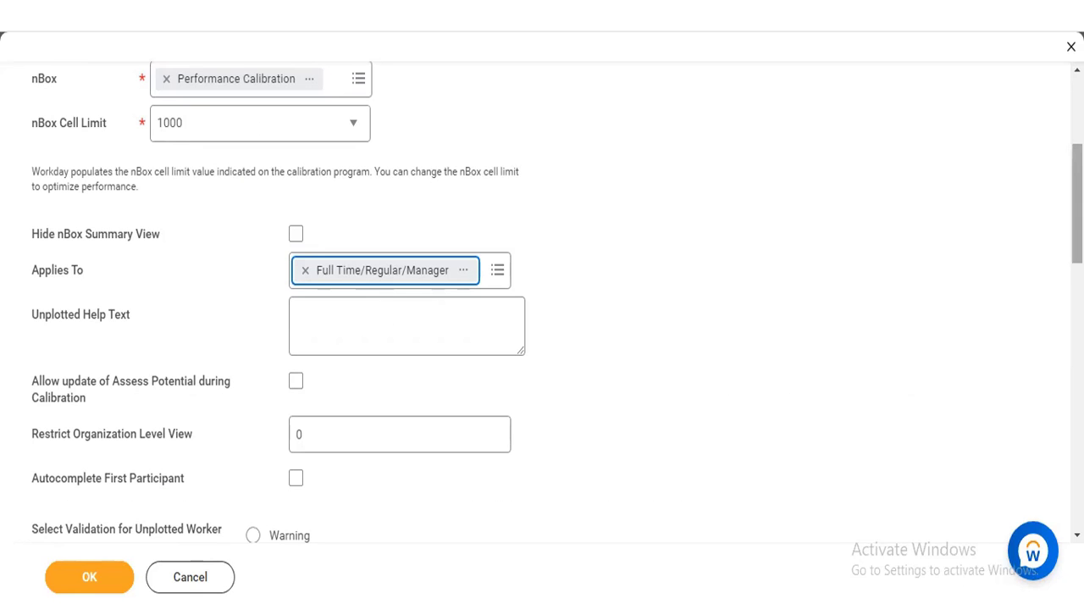
Step: Examine the Calibration Value Mapping row and column tables with their starting and mapped values, and return to the program's nBox and Applies To settings
{"action": "scroll", "coordinate": [543, 302], "scroll_direction": "down", "scroll_amount": 5}
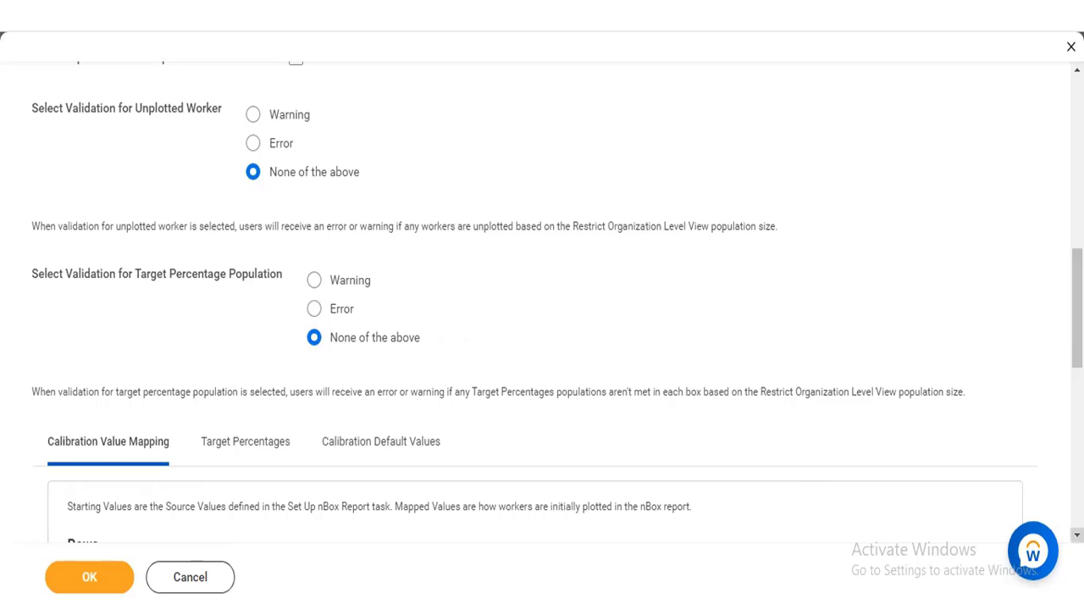
{"action": "scroll", "coordinate": [543, 305], "scroll_direction": "down", "scroll_amount": 3}
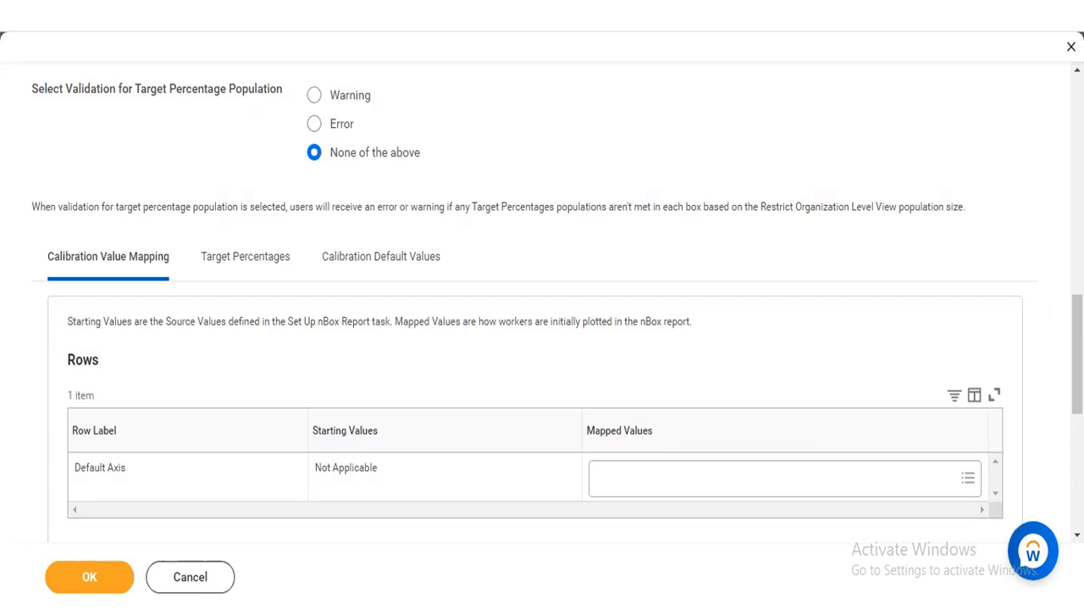
{"action": "scroll", "coordinate": [1077, 356], "scroll_direction": "down", "scroll_amount": 1}
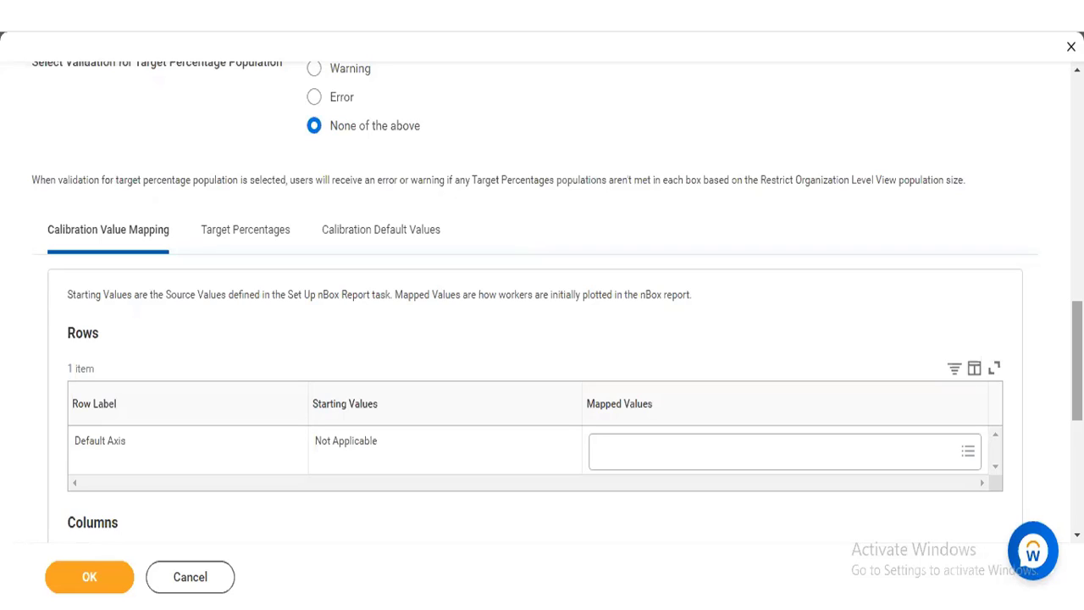
{"action": "scroll", "coordinate": [542, 303], "scroll_direction": "down", "scroll_amount": 2}
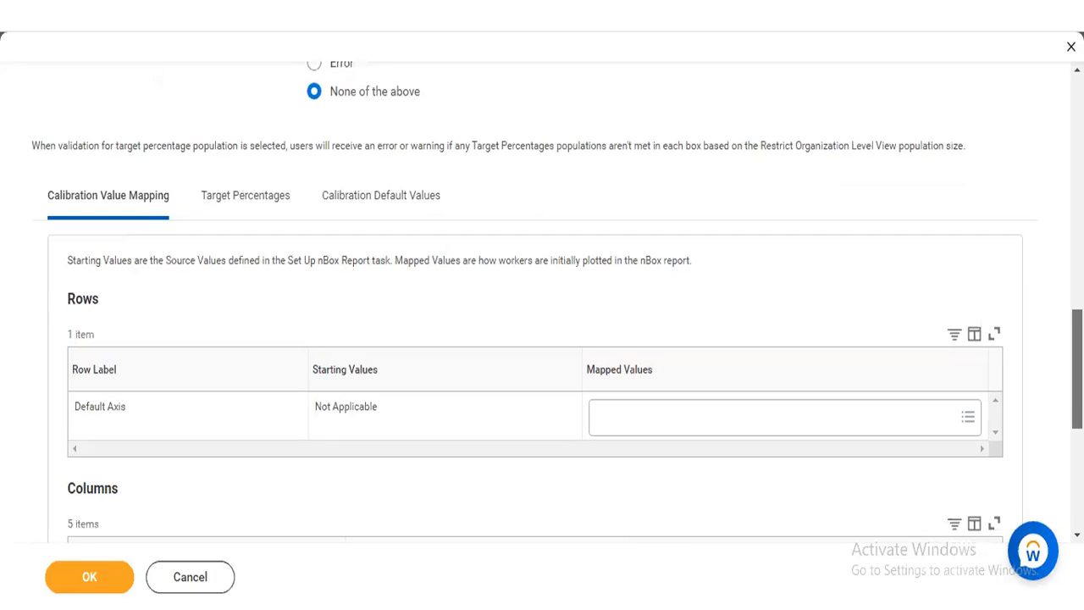
{"action": "scroll", "coordinate": [542, 302], "scroll_direction": "down", "scroll_amount": 3}
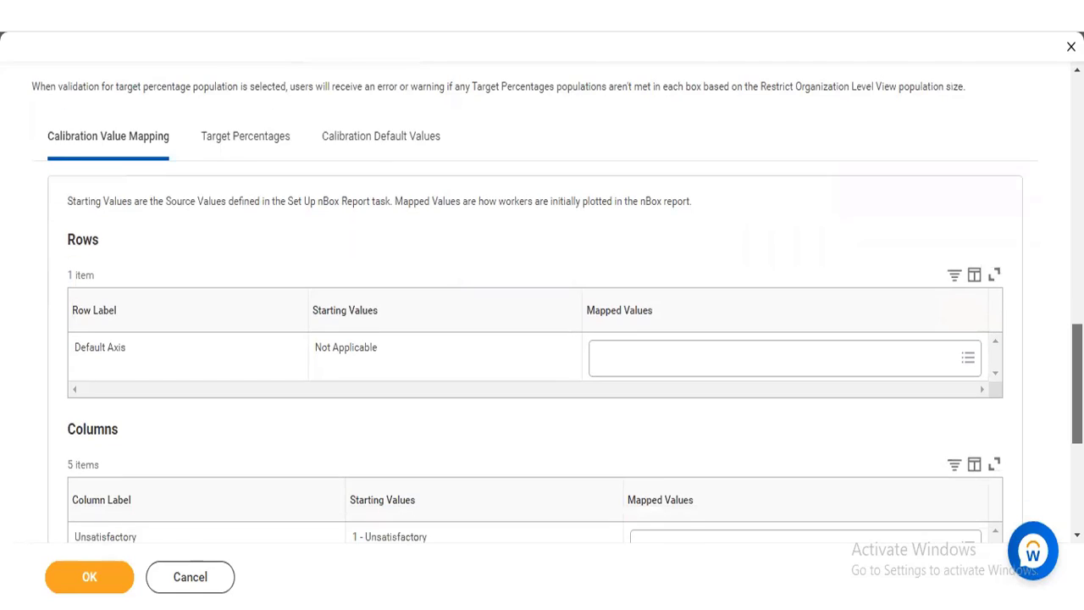
{"action": "scroll", "coordinate": [542, 302], "scroll_direction": "down", "scroll_amount": 5}
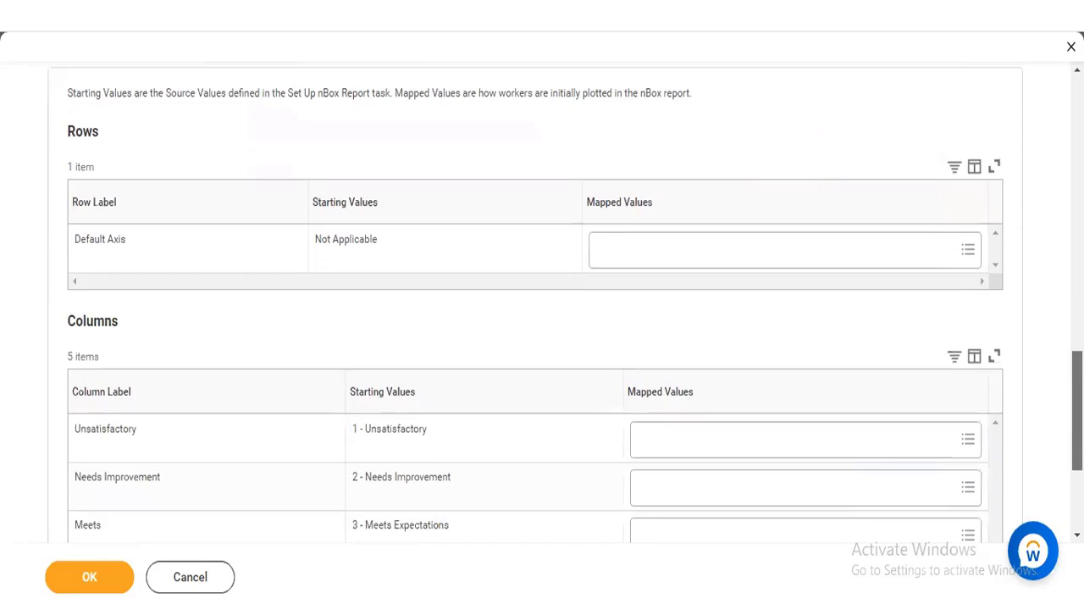
{"action": "scroll", "coordinate": [542, 302], "scroll_direction": "down", "scroll_amount": 2}
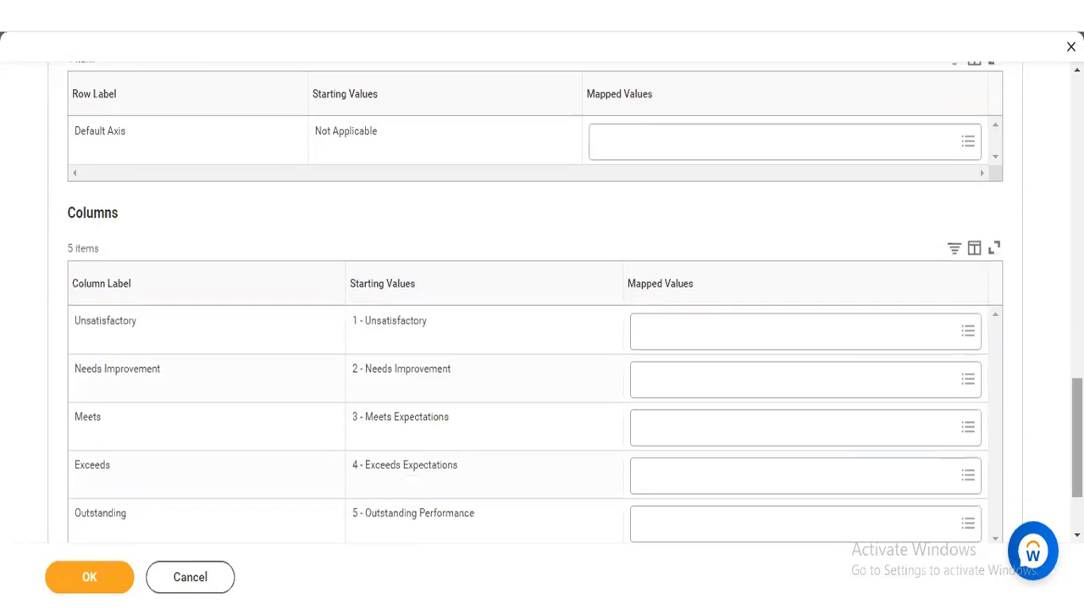
{"action": "scroll", "coordinate": [542, 303], "scroll_direction": "down", "scroll_amount": 3}
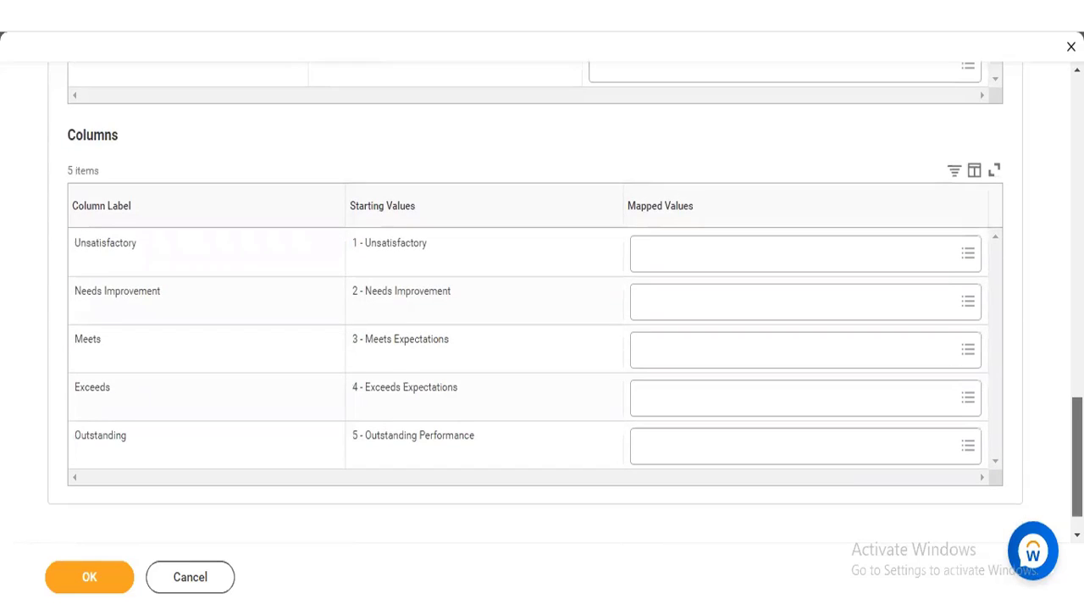
{"action": "scroll", "coordinate": [542, 302], "scroll_direction": "down", "scroll_amount": 2}
{"action": "scroll", "coordinate": [543, 302], "scroll_direction": "up", "scroll_amount": 10}
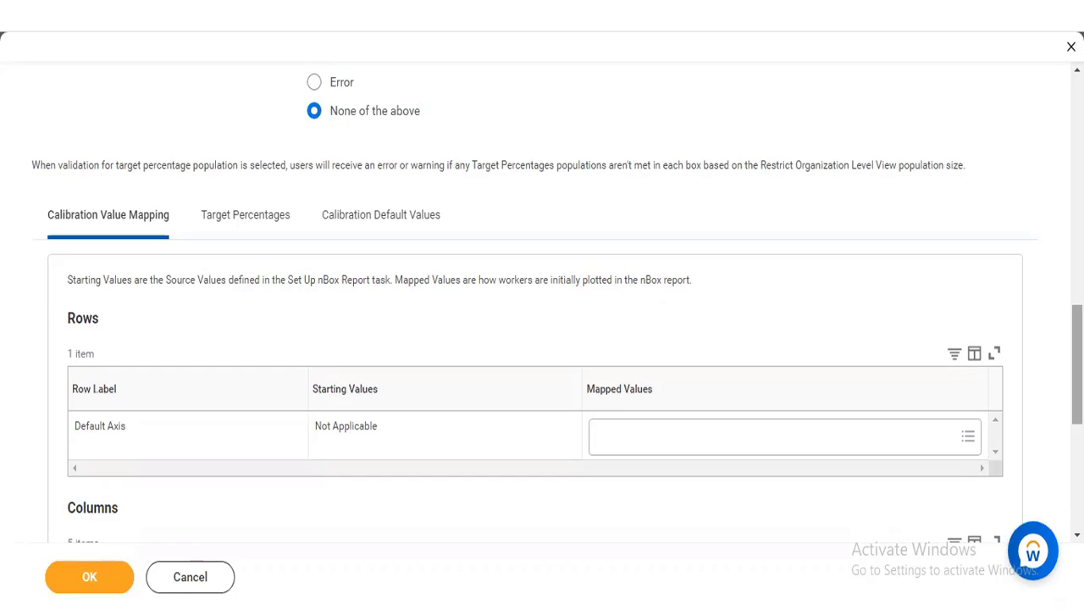
{"action": "scroll", "coordinate": [542, 305], "scroll_direction": "up", "scroll_amount": 3}
{"action": "scroll", "coordinate": [542, 305], "scroll_direction": "down", "scroll_amount": 2}
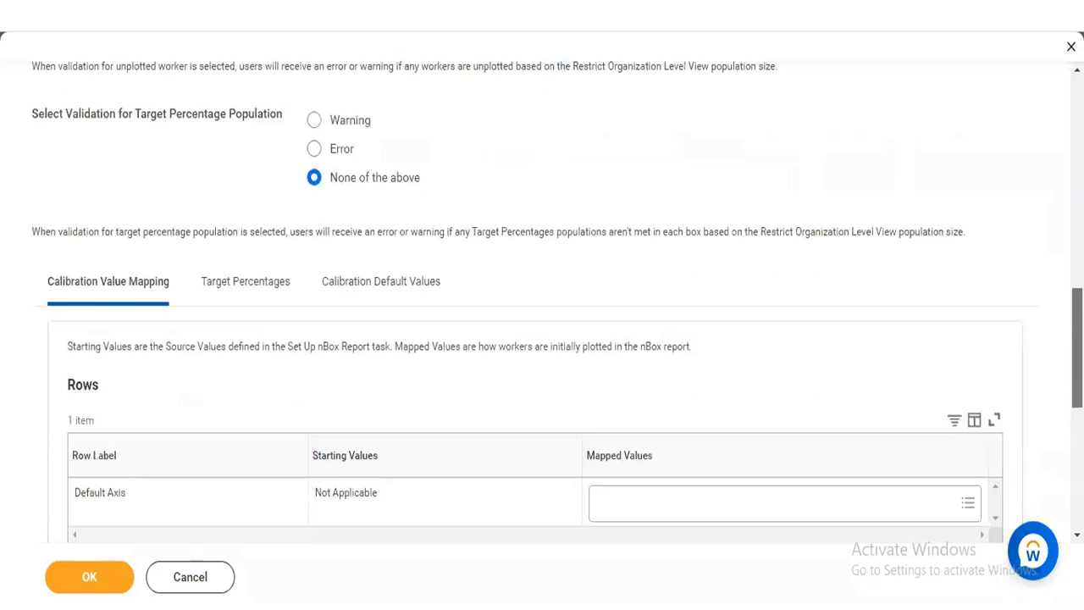
{"action": "scroll", "coordinate": [542, 305], "scroll_direction": "down", "scroll_amount": 1}
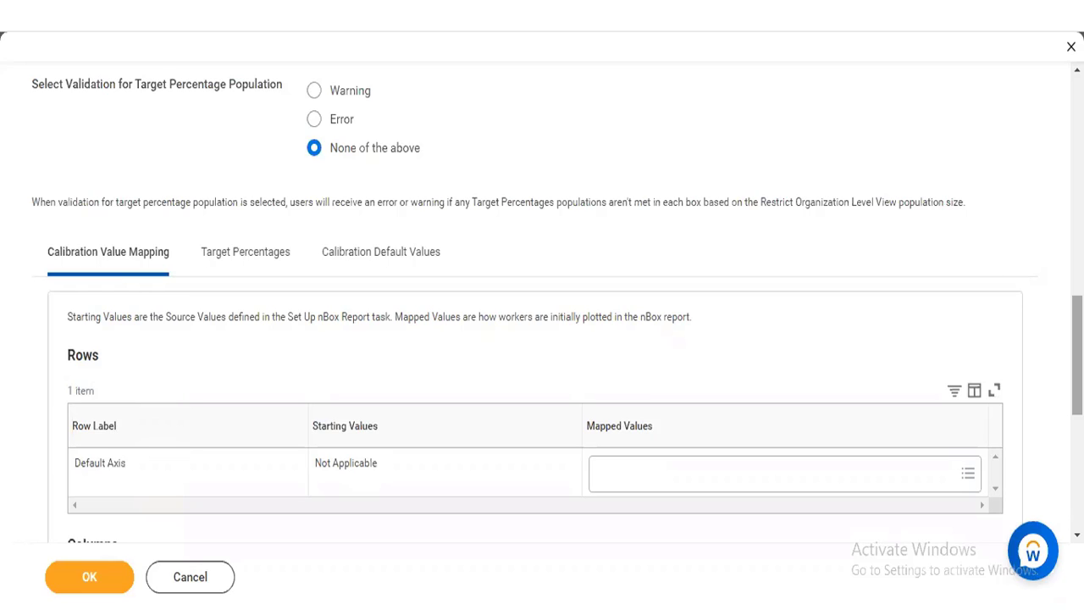
{"action": "left_click_drag", "start_coordinate": [1077, 355], "coordinate": [1077, 203]}
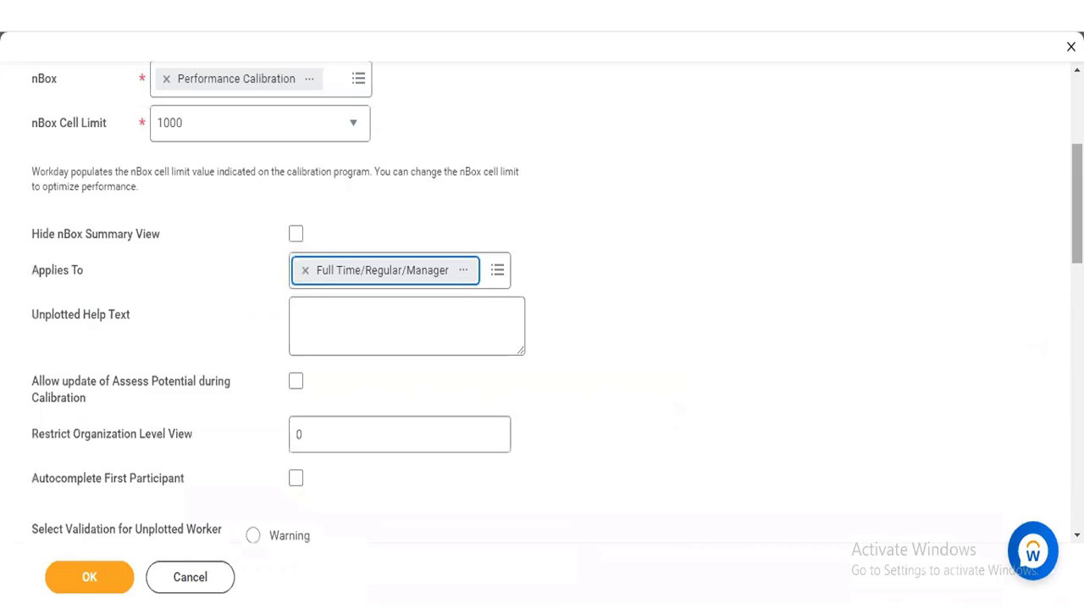
Step: Open the Performance Calibration nBox report in a new tab and examine its row and column grouping fields
{"action": "right_click", "coordinate": [200, 81]}
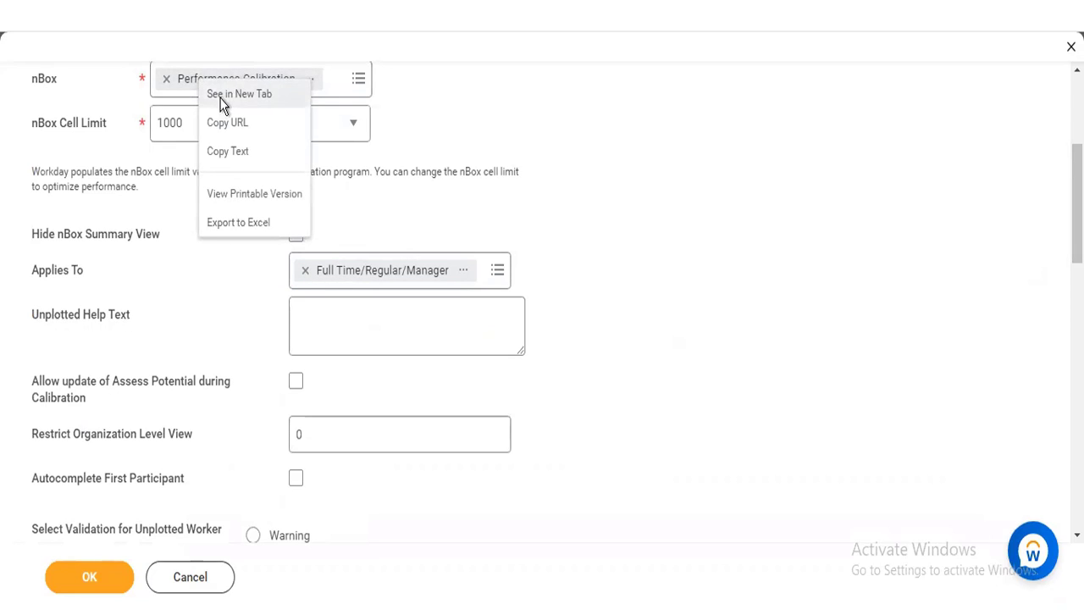
{"action": "left_click", "coordinate": [222, 95]}
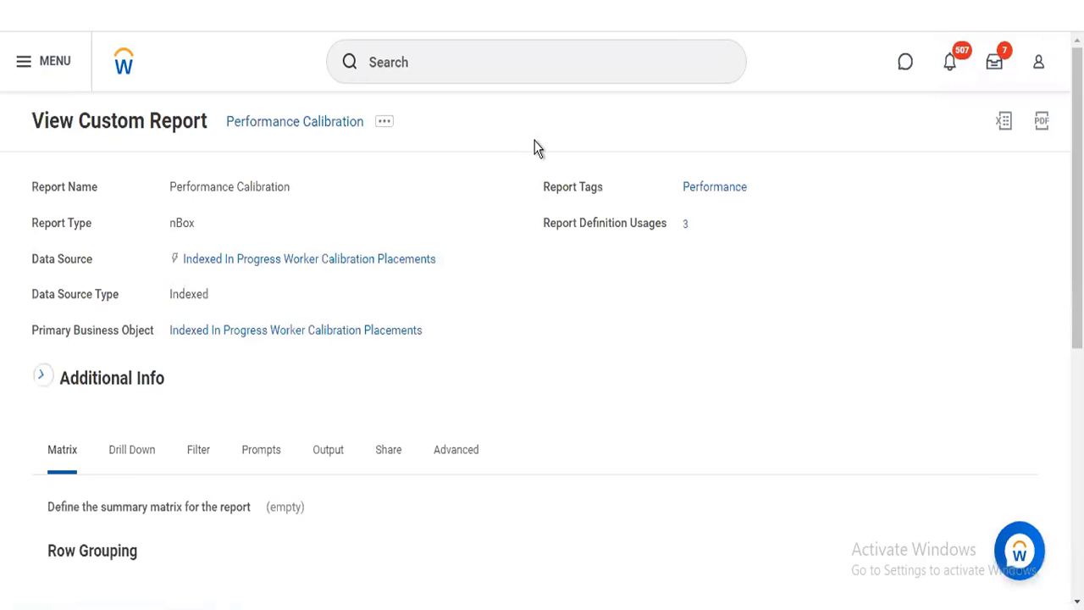
{"action": "scroll", "coordinate": [564, 166], "scroll_direction": "down", "scroll_amount": 7}
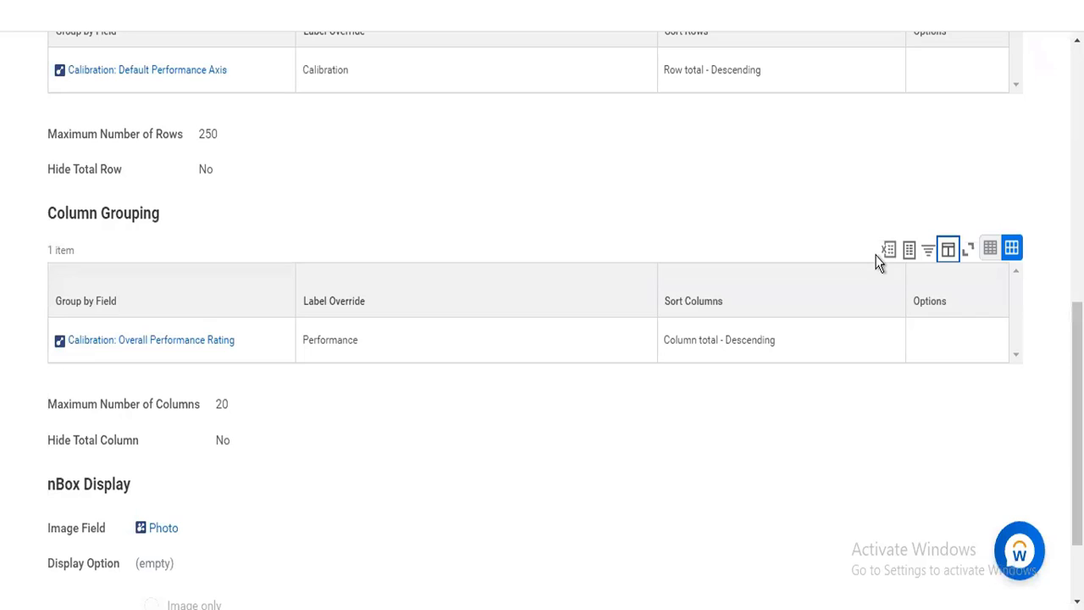
{"action": "left_click_drag", "start_coordinate": [1077, 424], "coordinate": [1077, 336]}
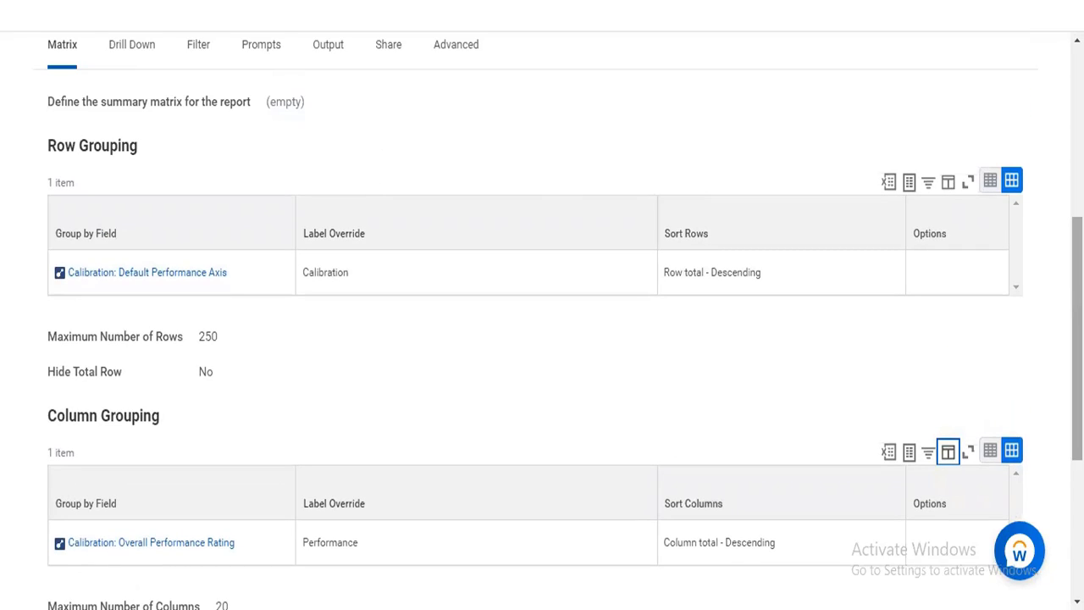
{"action": "left_click_drag", "start_coordinate": [1076, 336], "coordinate": [1076, 299]}
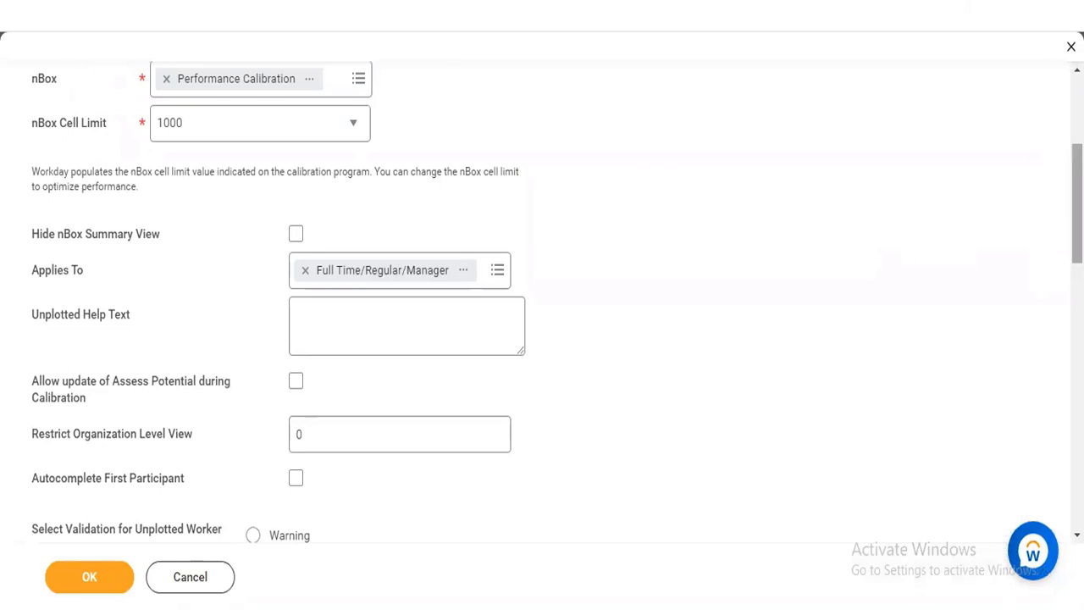
Step: Examine the mapped value choices for the Default Axis row and the Unsatisfactory column in Calibration Value Mapping
{"action": "scroll", "coordinate": [542, 305], "scroll_direction": "down", "scroll_amount": 6}
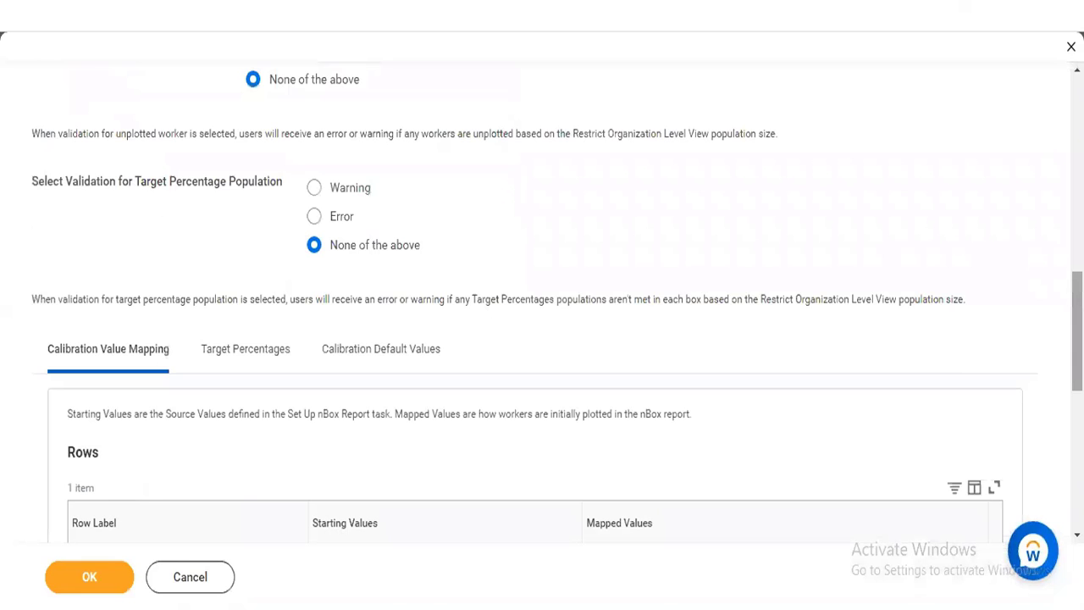
{"action": "scroll", "coordinate": [542, 305], "scroll_direction": "down", "scroll_amount": 2}
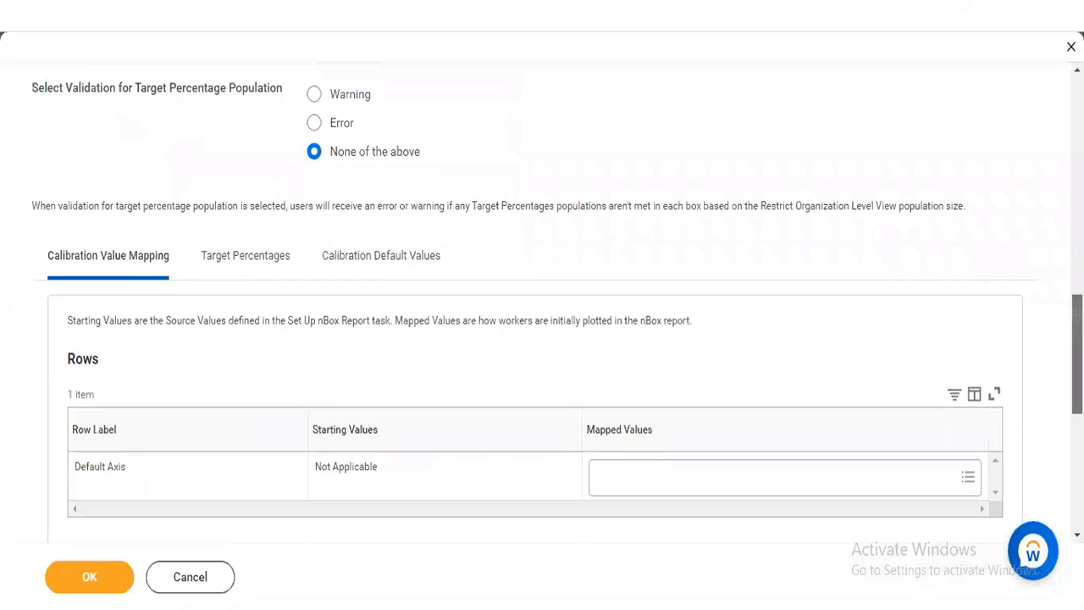
{"action": "scroll", "coordinate": [935, 337], "scroll_direction": "down", "scroll_amount": 1}
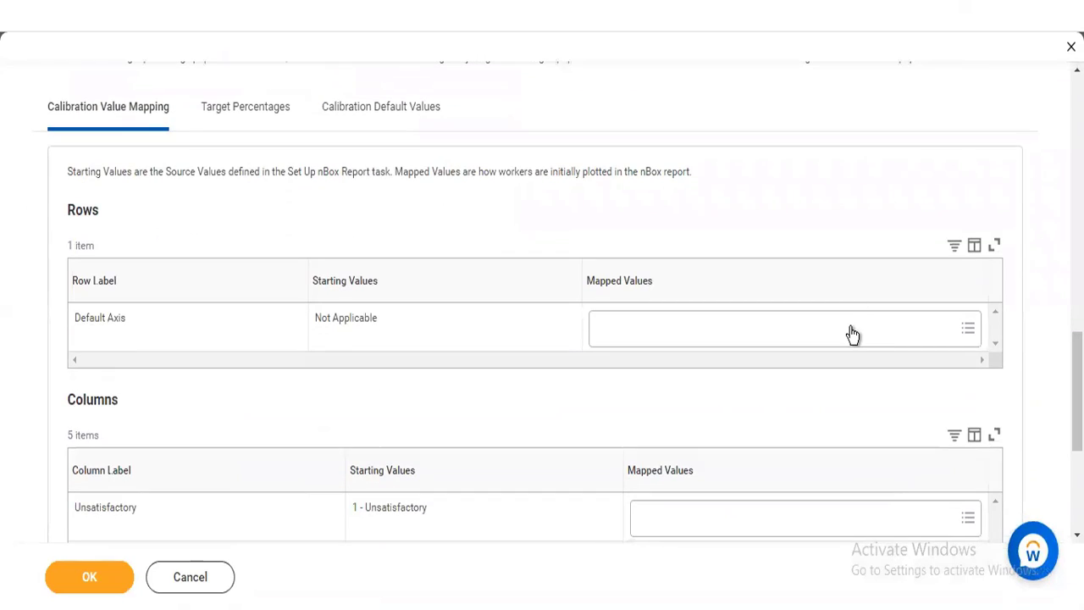
{"action": "left_click", "coordinate": [852, 333]}
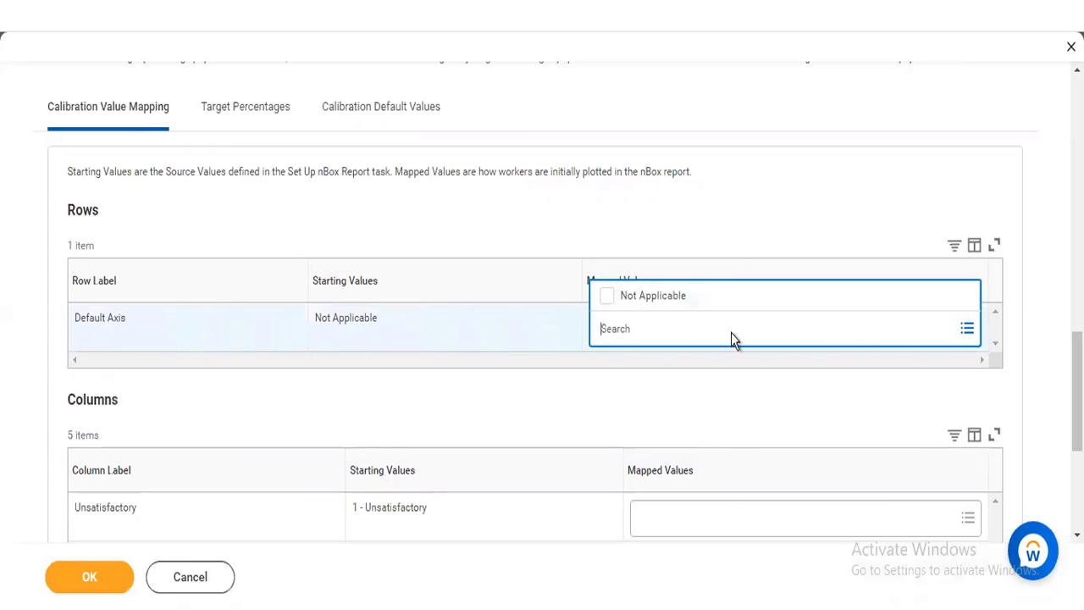
{"action": "left_click", "coordinate": [728, 512]}
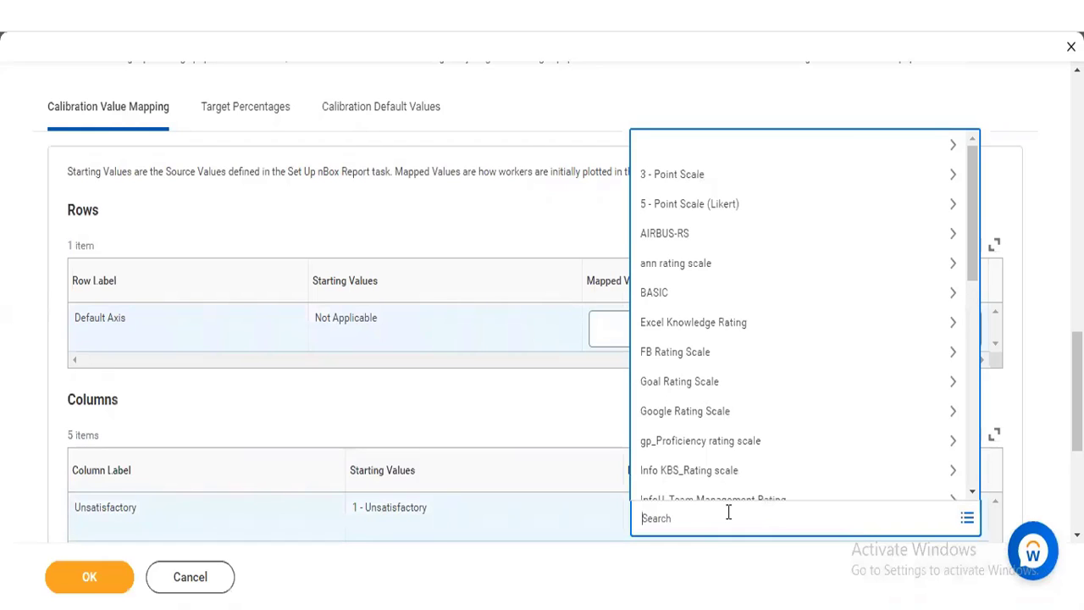
{"action": "left_click", "coordinate": [464, 402]}
{"action": "left_click_drag", "start_coordinate": [1077, 390], "coordinate": [1077, 441]}
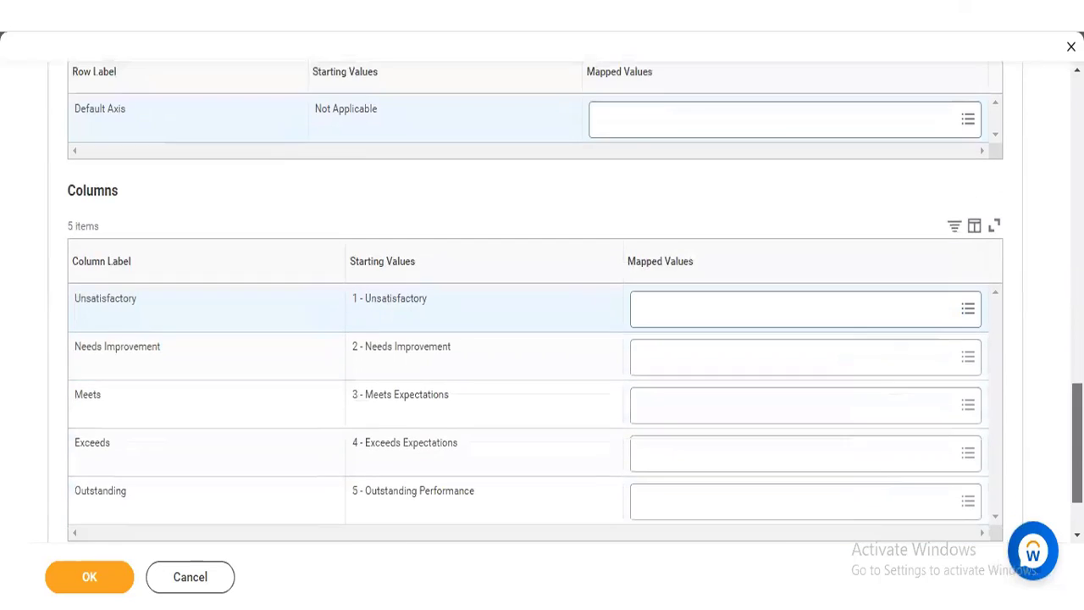
Step: Map the Unsatisfactory column to the value 1 - Unsatisfactory
{"action": "left_click", "coordinate": [898, 312]}
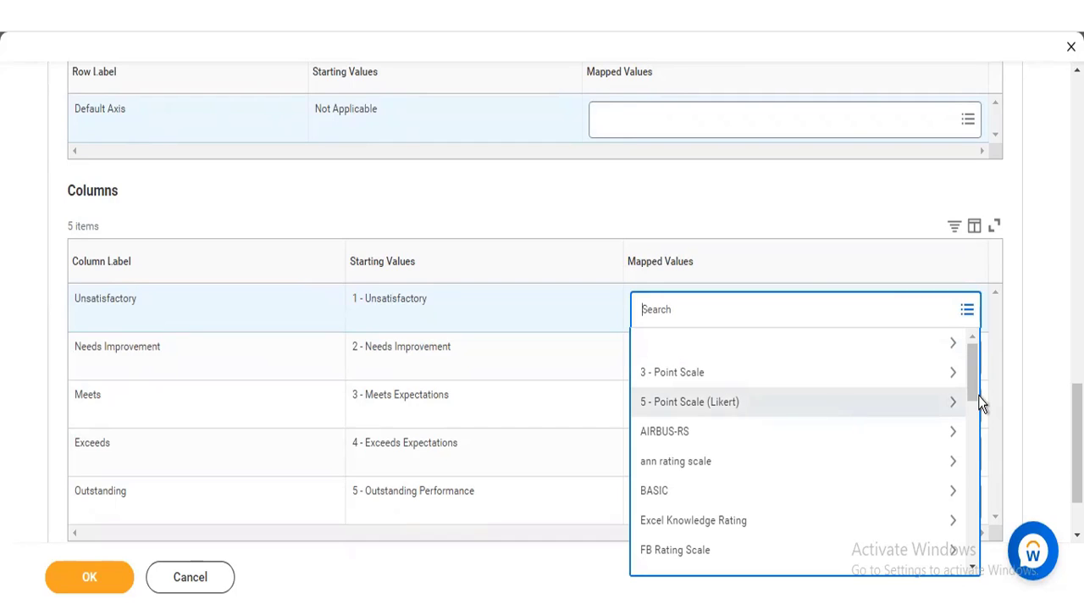
{"action": "left_click_drag", "start_coordinate": [979, 389], "coordinate": [978, 421]}
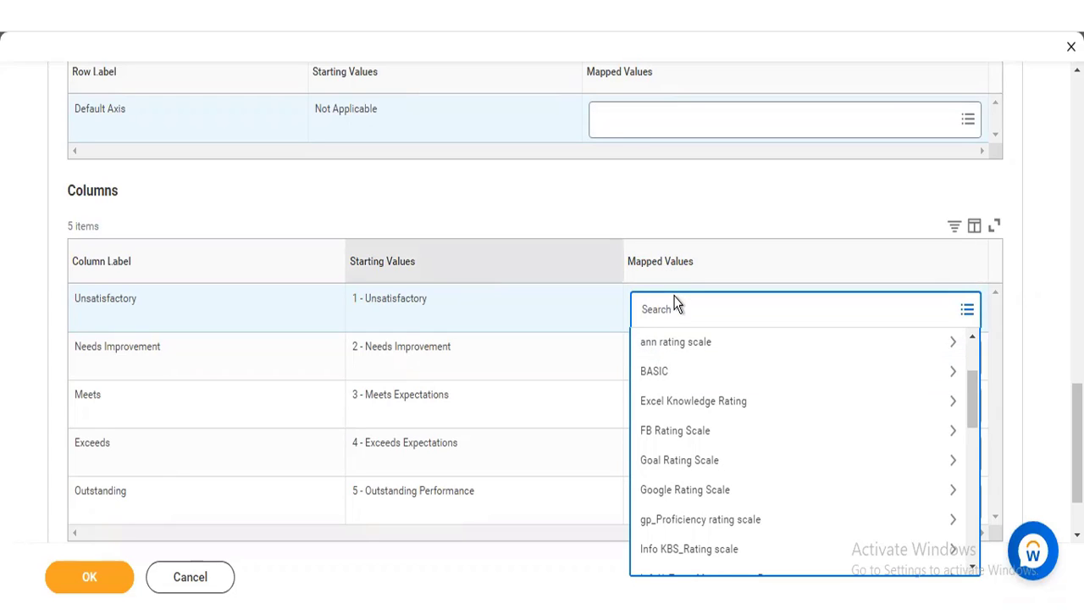
{"action": "type", "text": "u"}
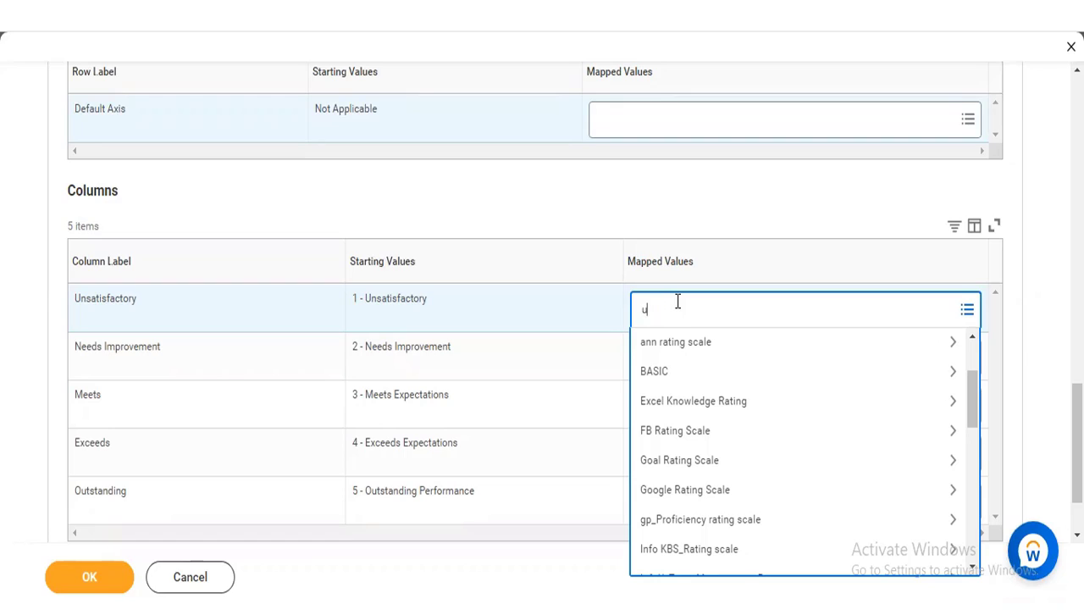
{"action": "type", "text": "nsatisfa"}
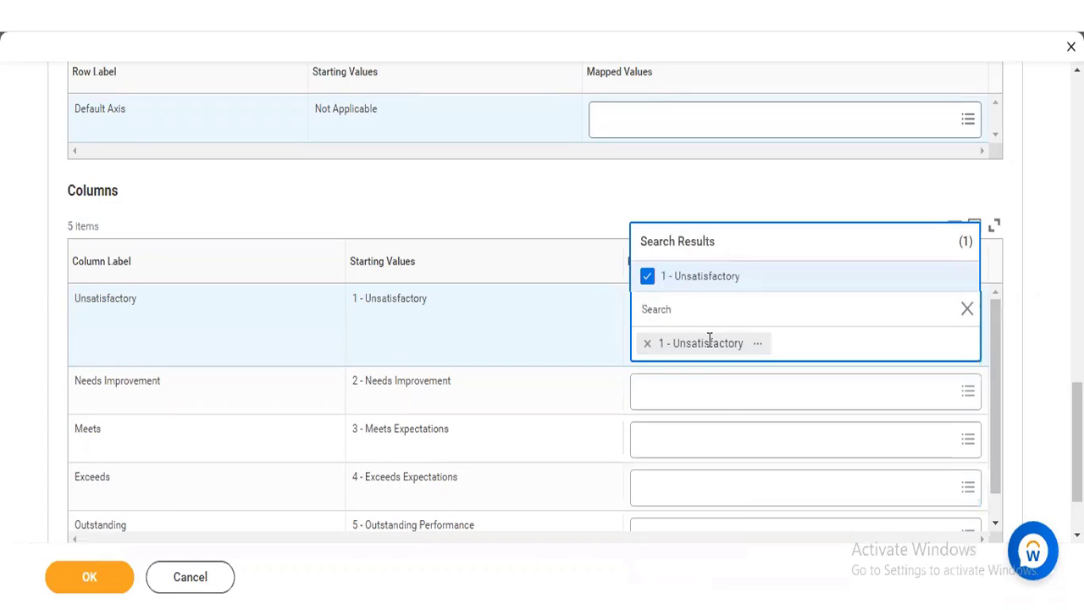
Step: Map the Needs Improvement column to the first 2 - Needs Improvement value found by searching "needs impr"
{"action": "left_click", "coordinate": [709, 386]}
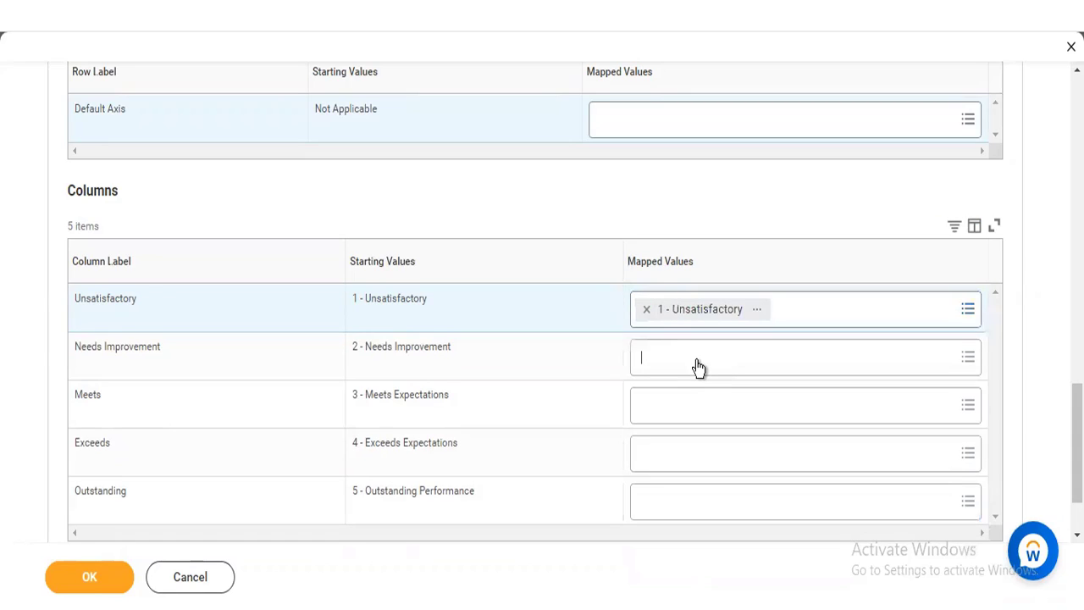
{"action": "type", "text": "needs impr"}
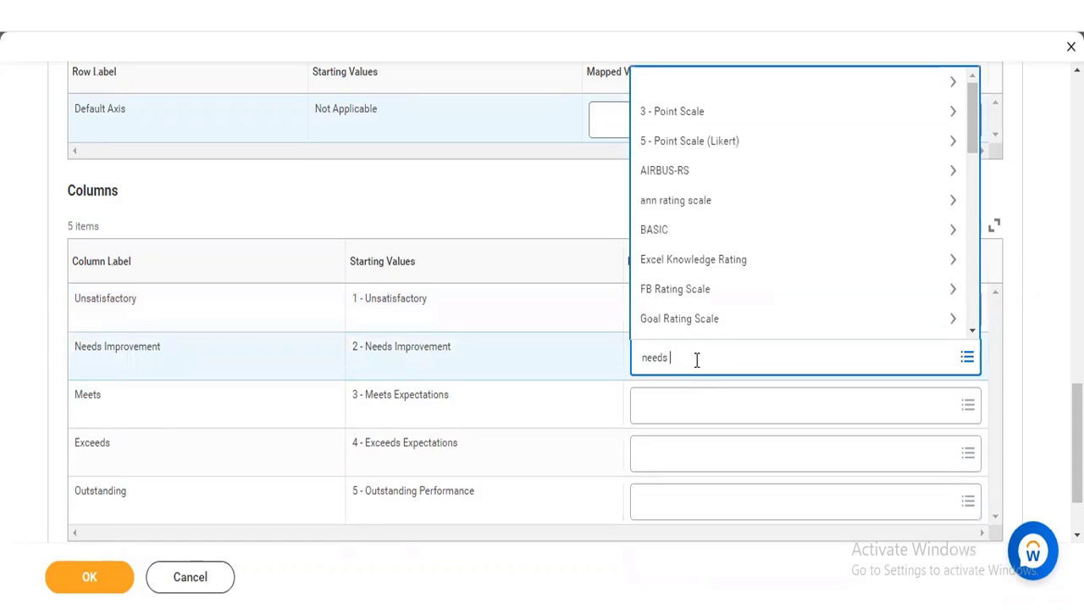
{"action": "key", "text": "Return"}
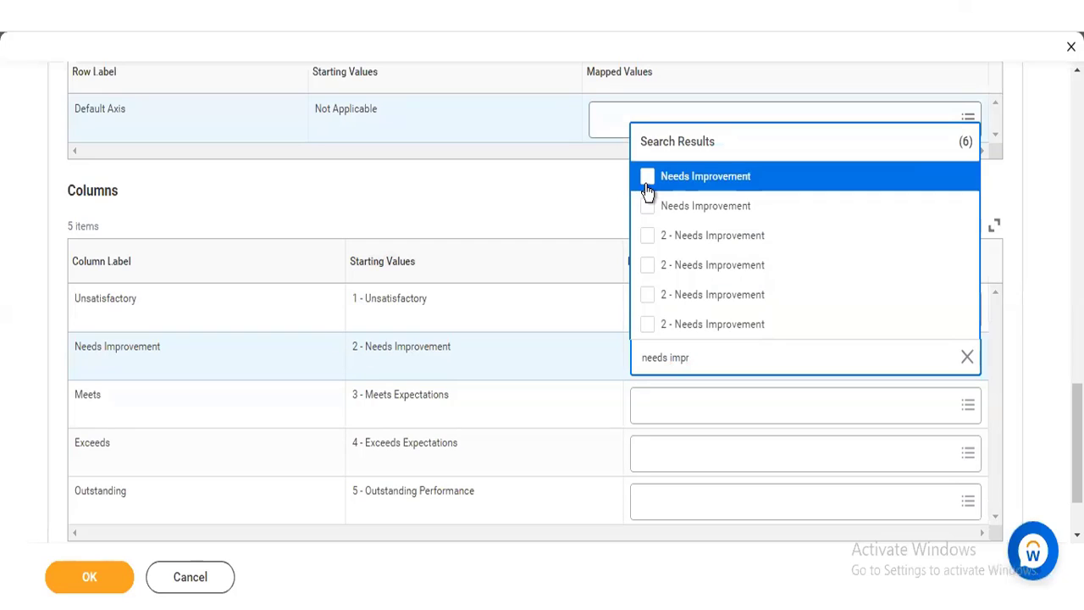
{"action": "left_click", "coordinate": [645, 239]}
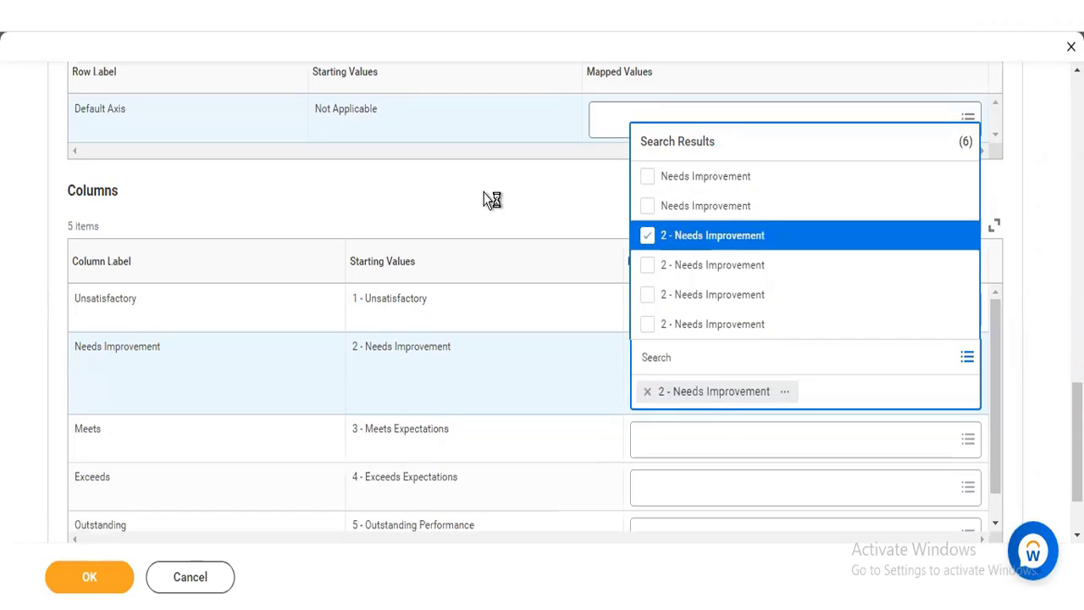
{"action": "left_click", "coordinate": [492, 200]}
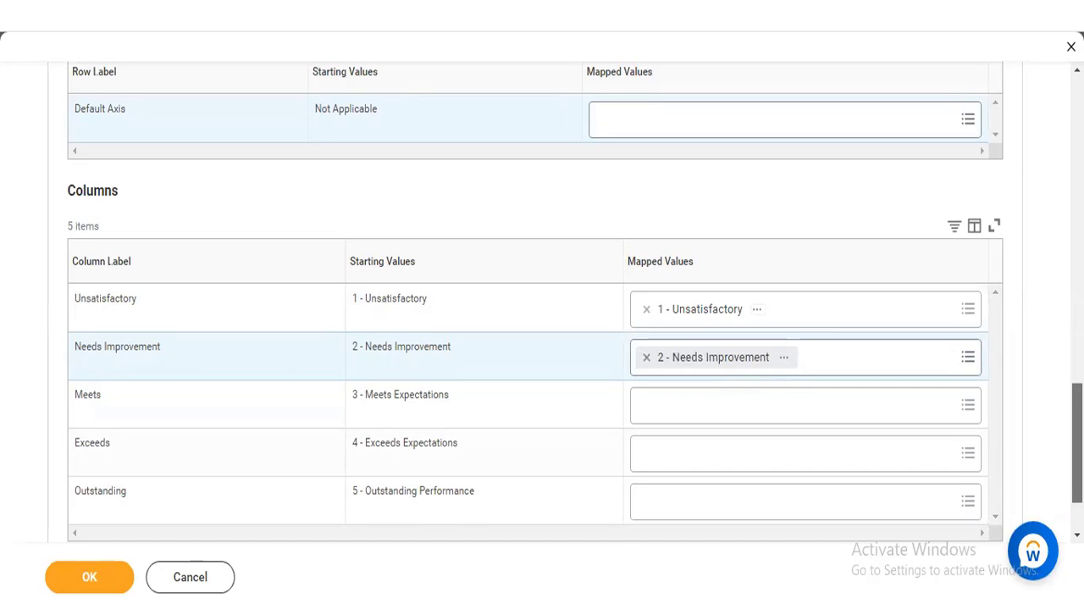
Step: Replace the Unsatisfactory column's mapped value with 1 - Underperformed from the 3 - Point Scale
{"action": "scroll", "coordinate": [542, 339], "scroll_direction": "up", "scroll_amount": 3}
{"action": "scroll", "coordinate": [542, 339], "scroll_direction": "up", "scroll_amount": 5}
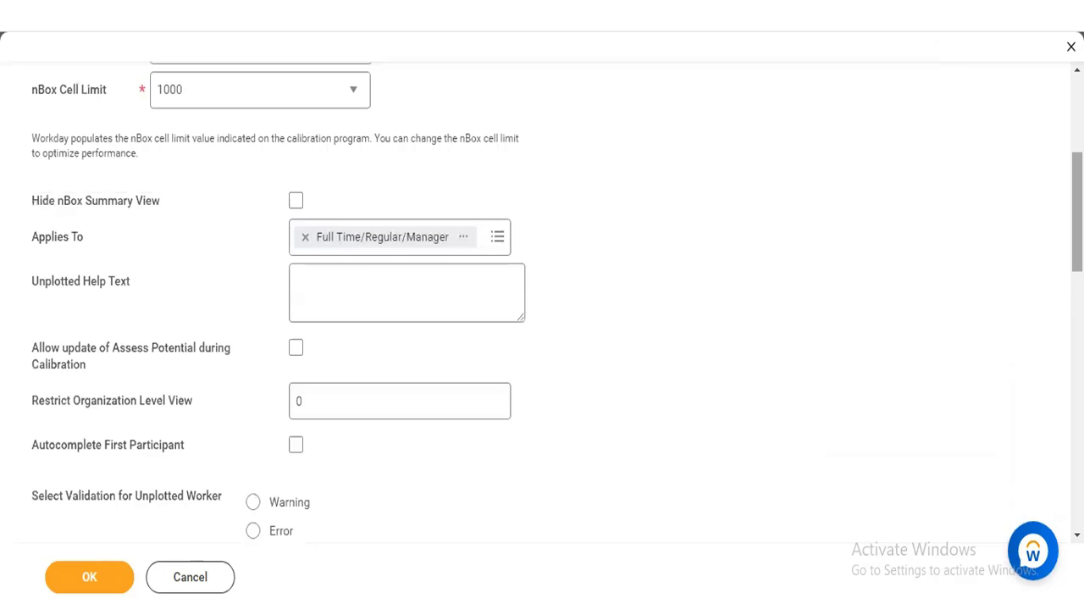
{"action": "scroll", "coordinate": [542, 339], "scroll_direction": "up", "scroll_amount": 1}
{"action": "scroll", "coordinate": [1025, 237], "scroll_direction": "up", "scroll_amount": 4}
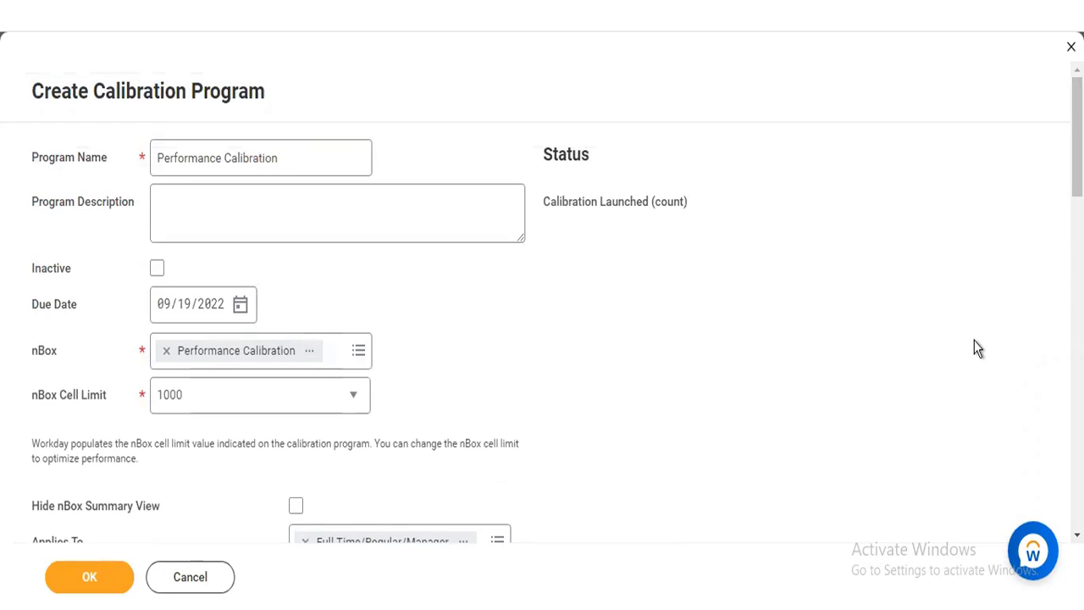
{"action": "scroll", "coordinate": [542, 305], "scroll_direction": "down", "scroll_amount": 15}
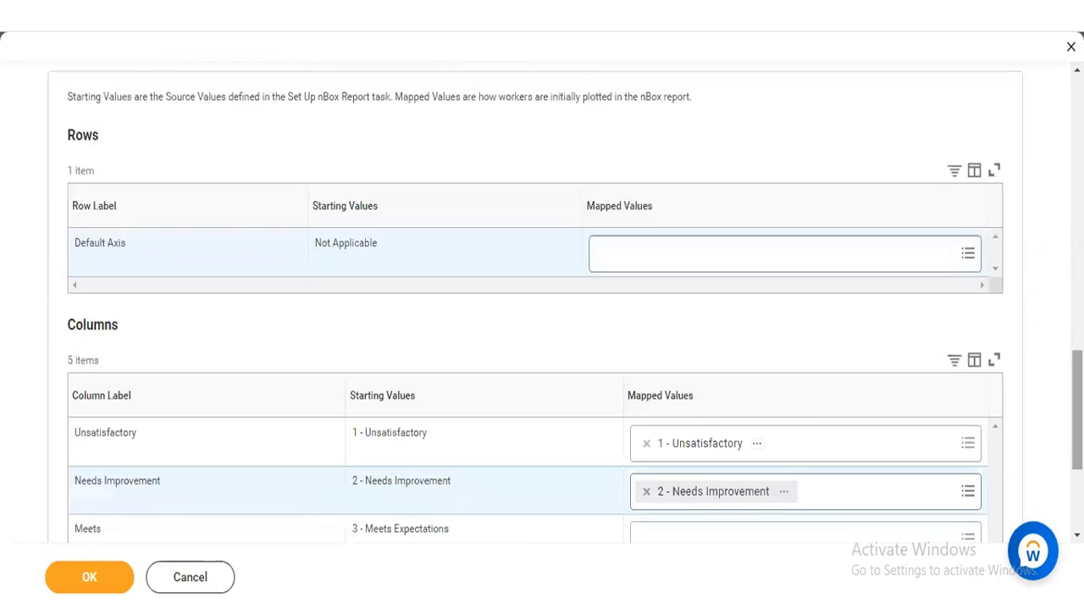
{"action": "scroll", "coordinate": [289, 358], "scroll_direction": "down", "scroll_amount": 2}
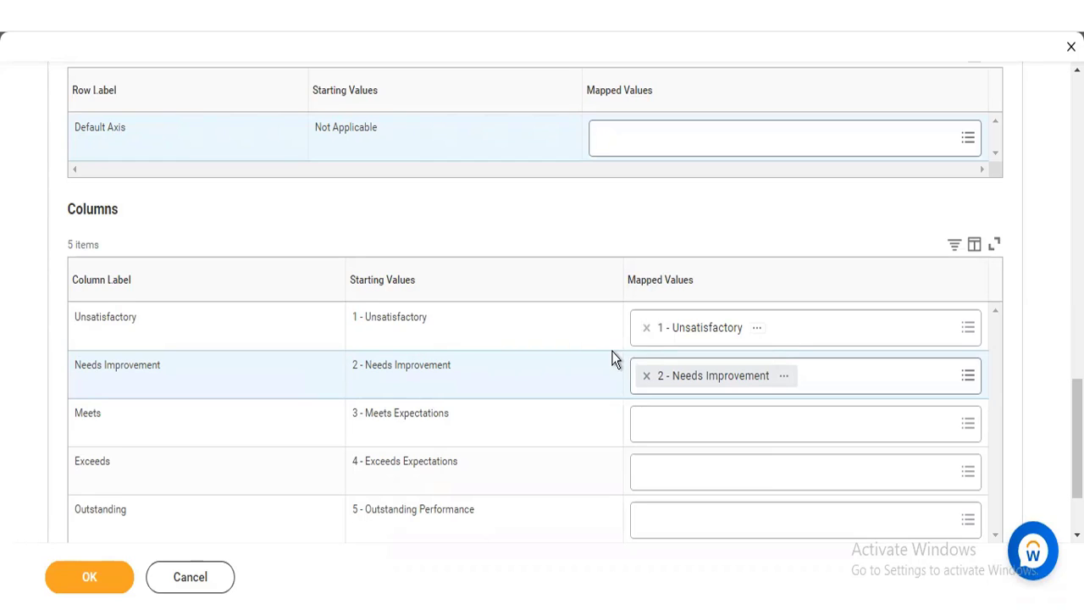
{"action": "left_click", "coordinate": [647, 328]}
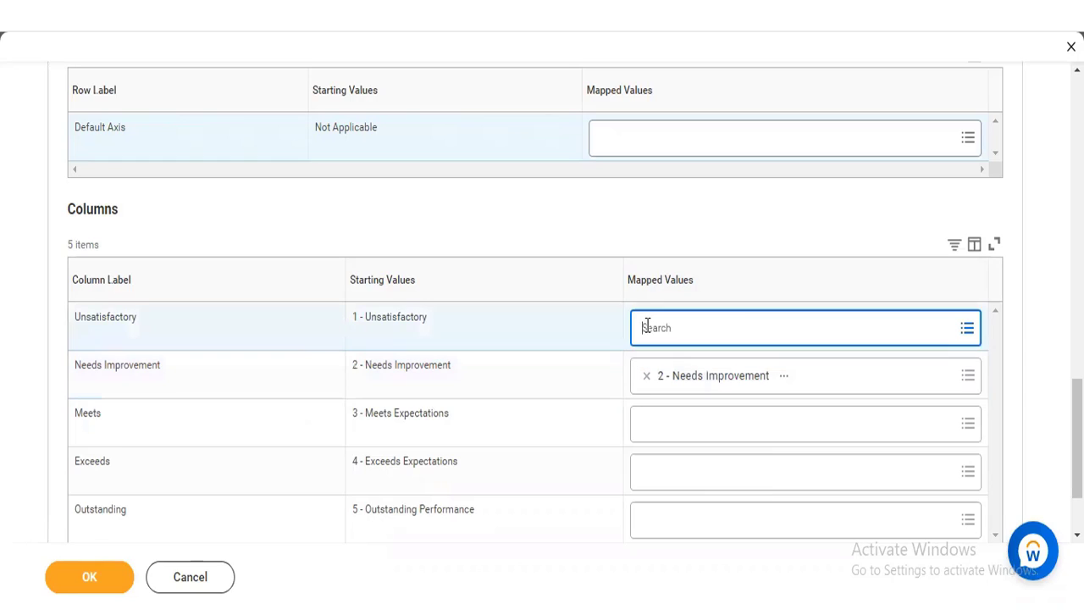
{"action": "left_click", "coordinate": [647, 327]}
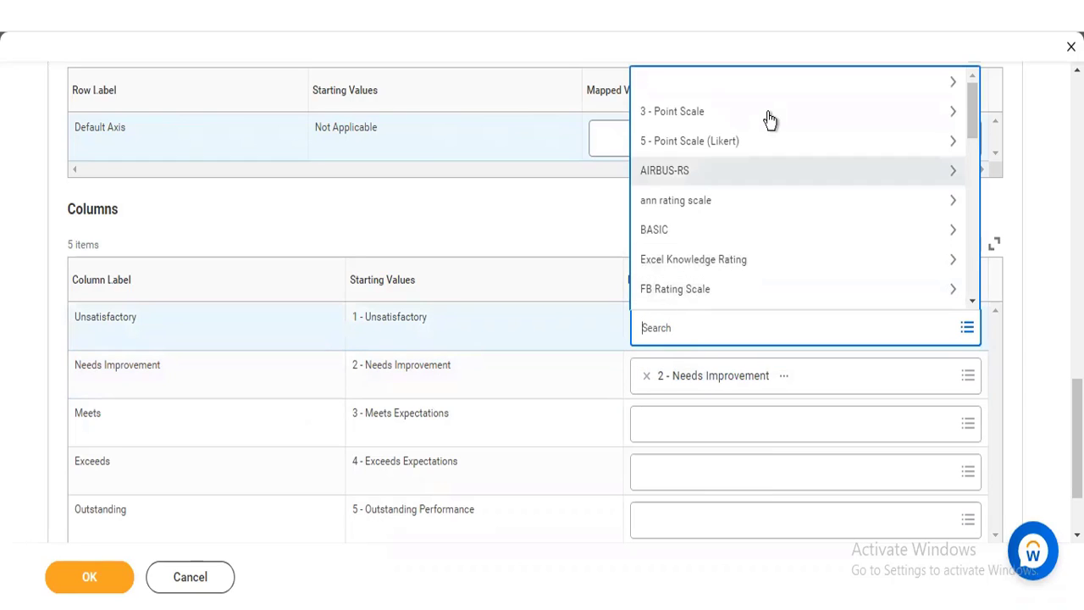
{"action": "left_click", "coordinate": [954, 113]}
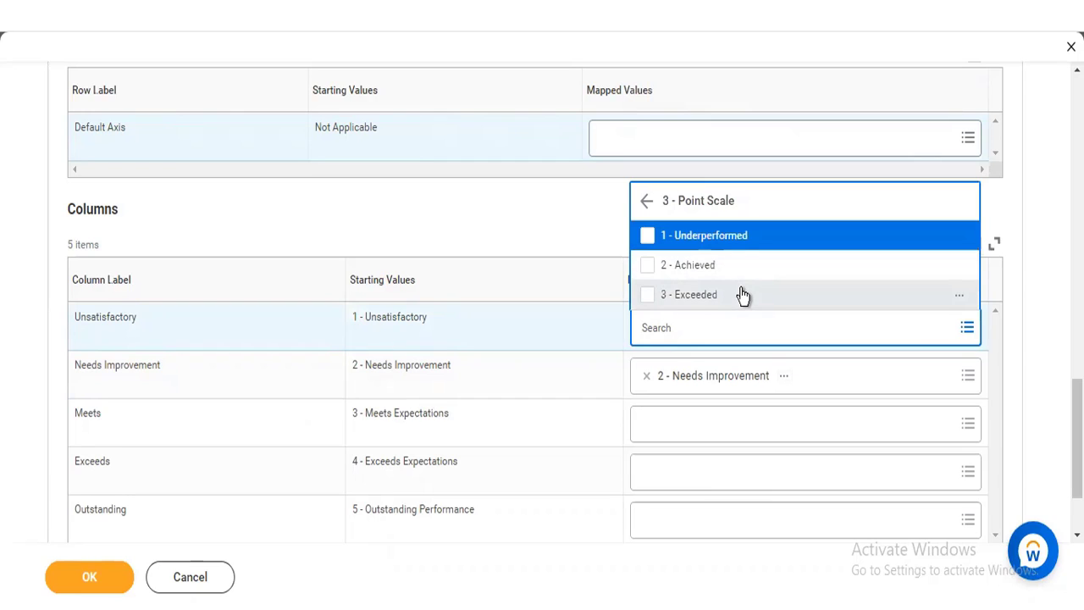
{"action": "left_click", "coordinate": [649, 237]}
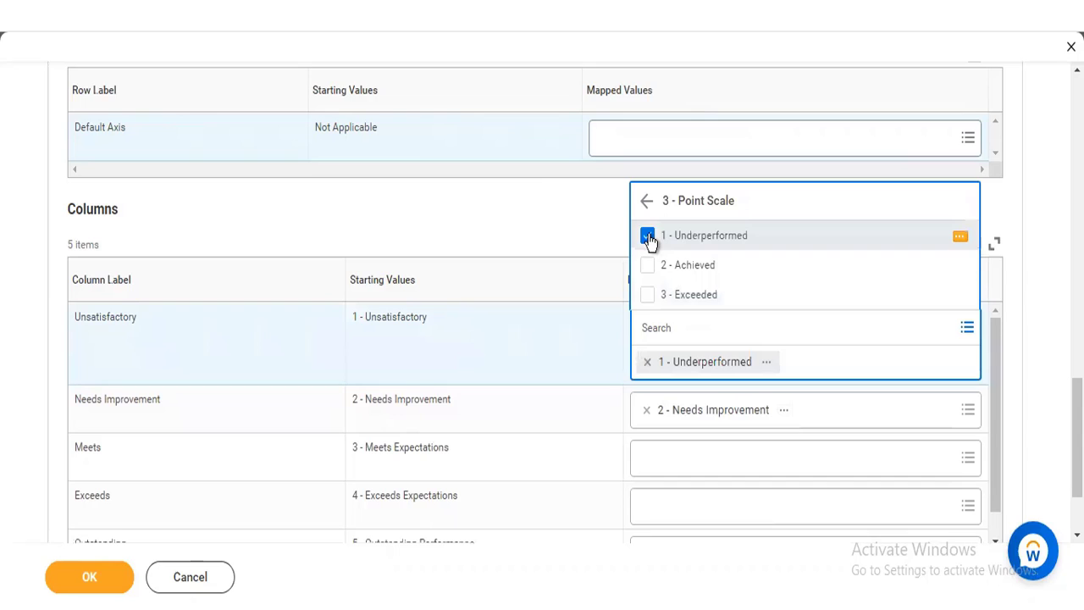
{"action": "left_click", "coordinate": [537, 187]}
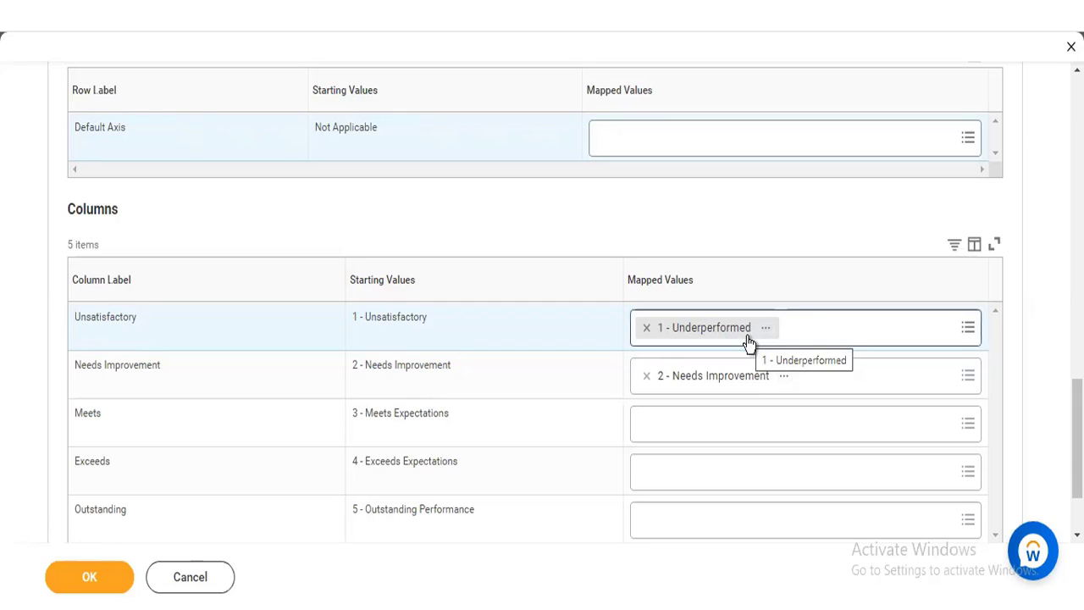
Step: Clear the Unsatisfactory column's mapped value and look through the available rating scales
{"action": "left_click", "coordinate": [646, 328]}
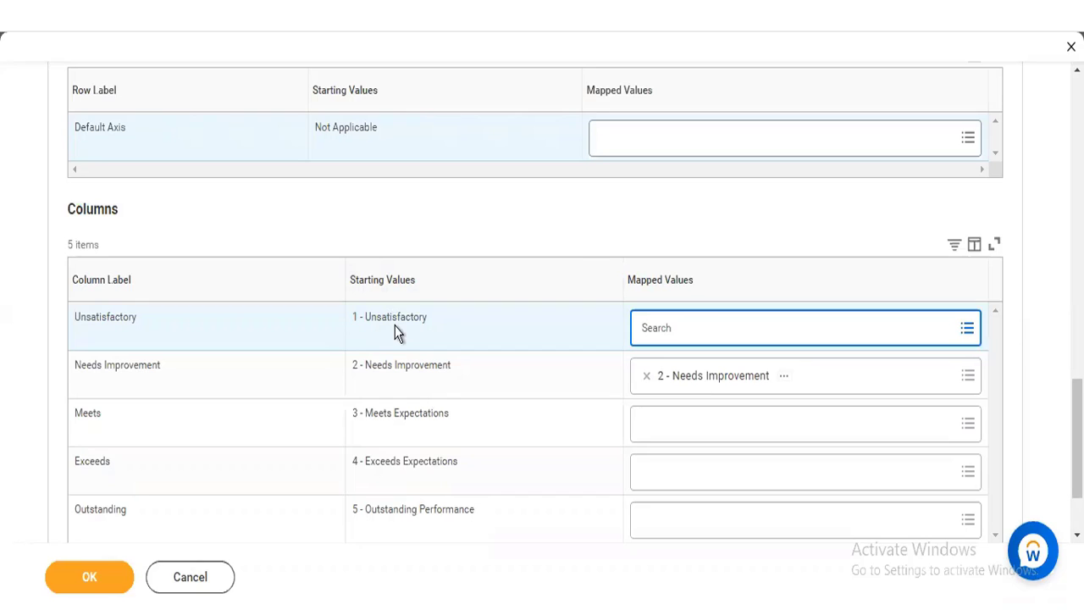
{"action": "left_click", "coordinate": [666, 329]}
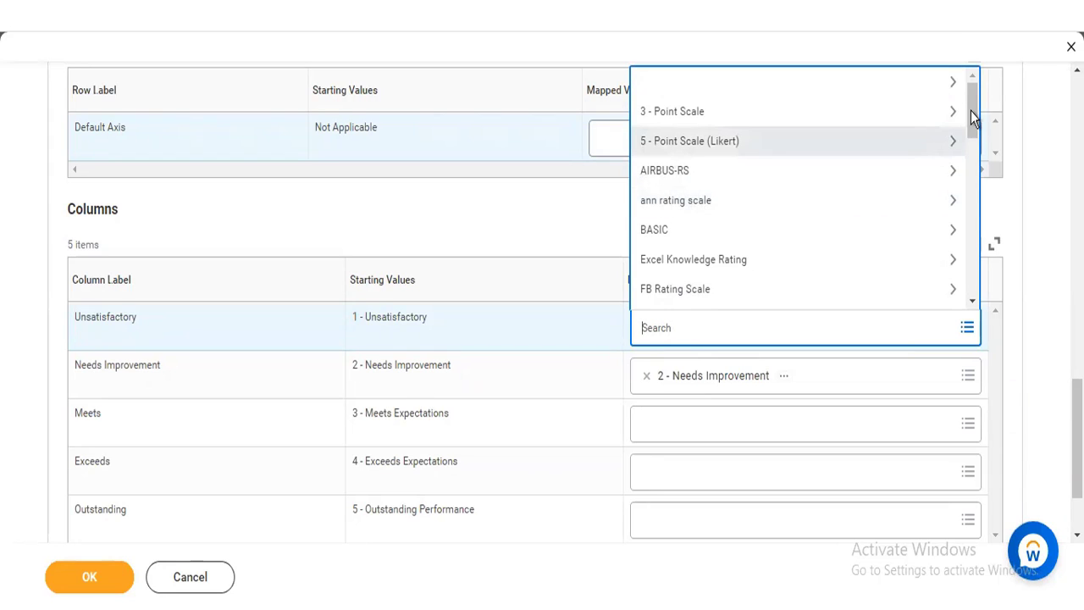
{"action": "left_click_drag", "start_coordinate": [971, 113], "coordinate": [966, 82]}
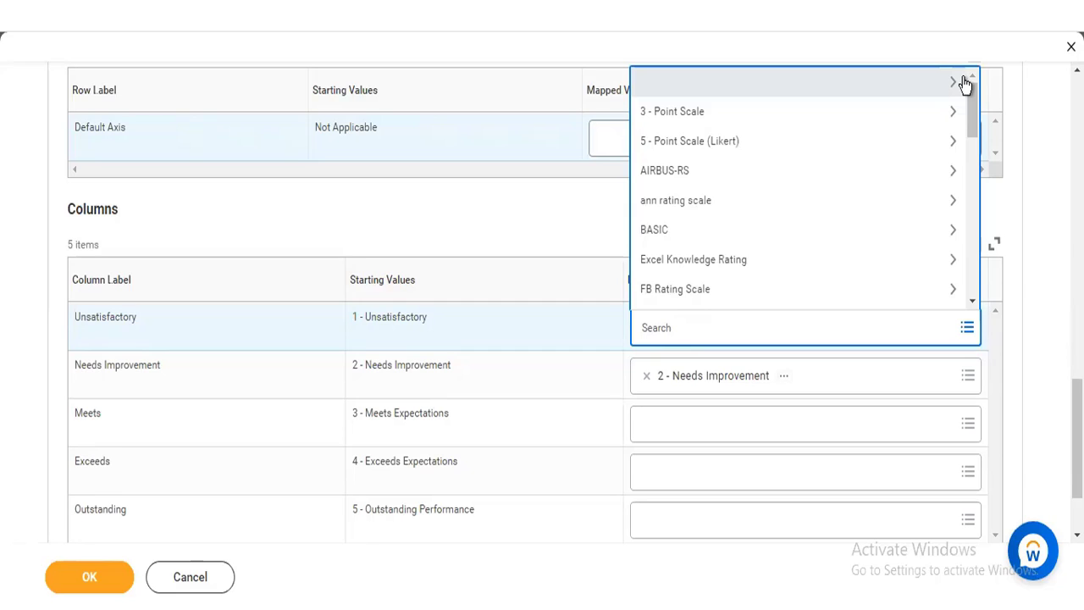
{"action": "left_click", "coordinate": [964, 83]}
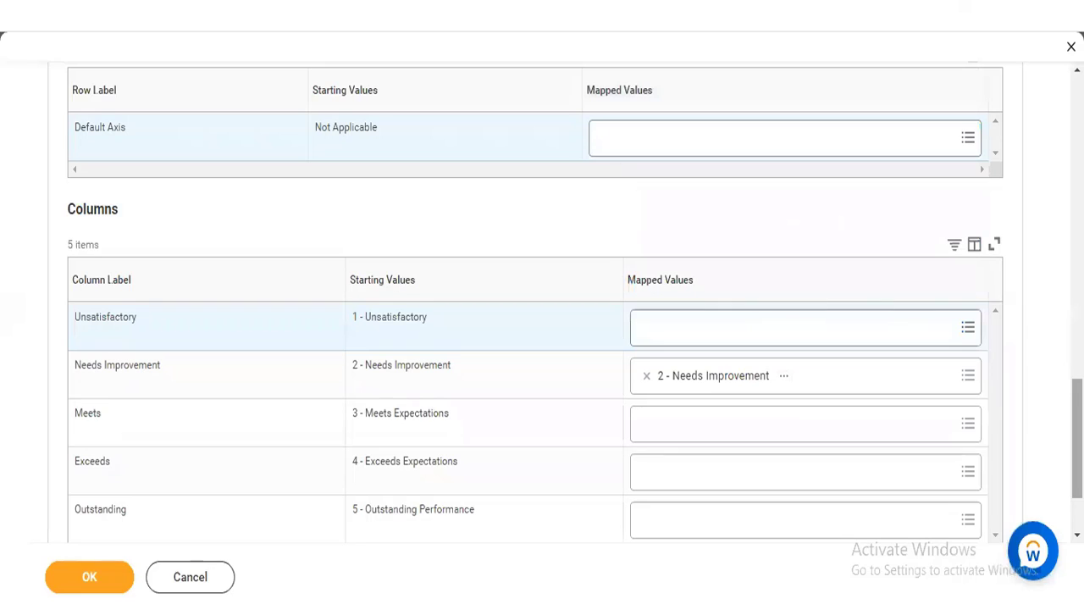
{"action": "scroll", "coordinate": [989, 271], "scroll_direction": "up", "scroll_amount": 15}
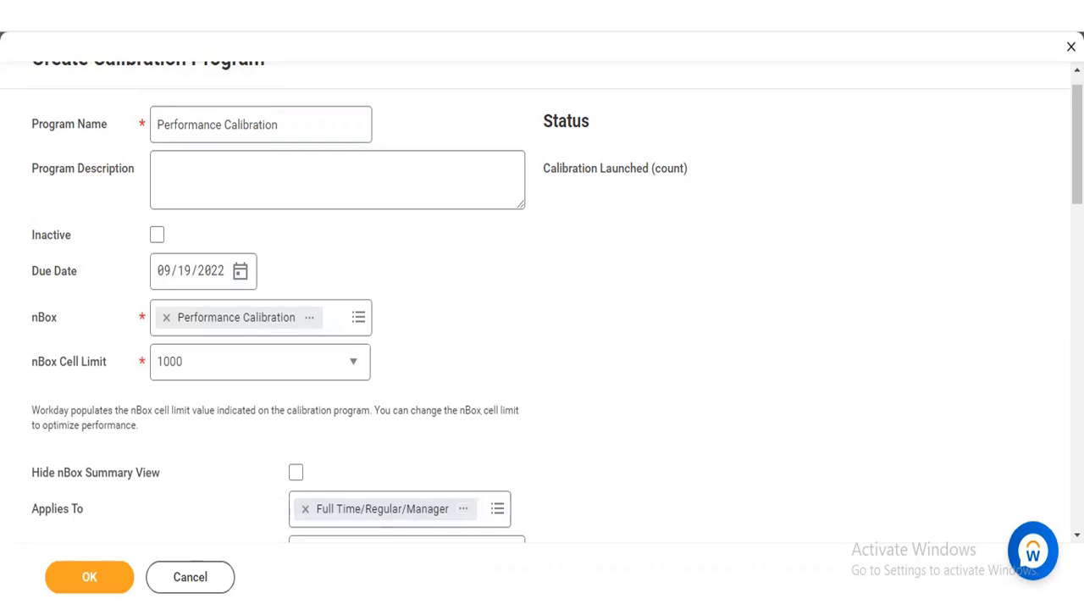
{"action": "scroll", "coordinate": [542, 301], "scroll_direction": "down", "scroll_amount": 3}
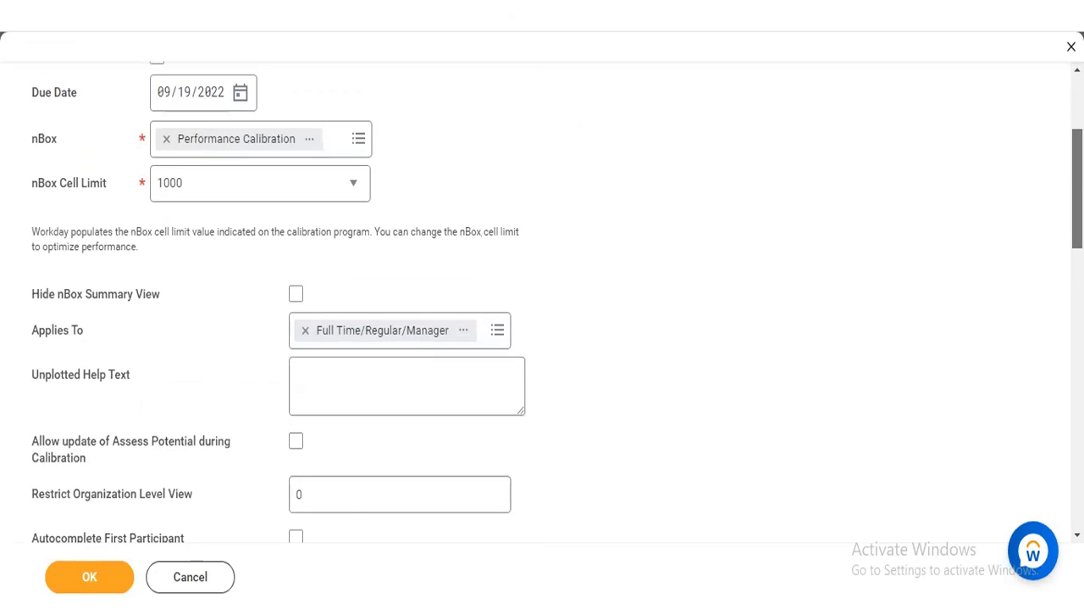
Step: Map the Default Axis row in the calibration value mapping to the value Not Applicable
{"action": "scroll", "coordinate": [542, 301], "scroll_direction": "down", "scroll_amount": 3}
{"action": "scroll", "coordinate": [542, 302], "scroll_direction": "down", "scroll_amount": 2}
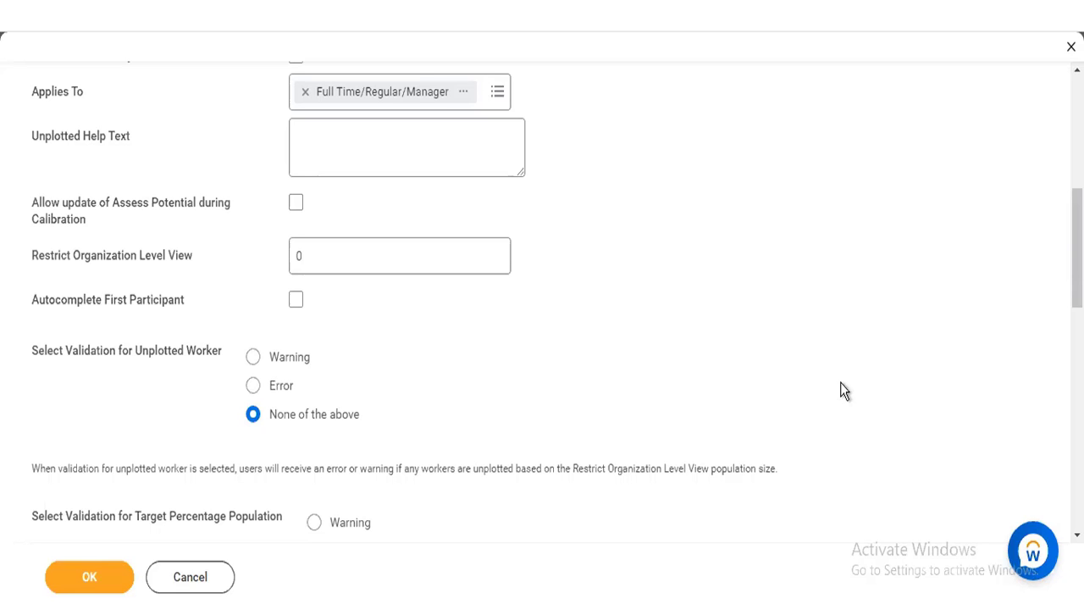
{"action": "scroll", "coordinate": [542, 297], "scroll_direction": "down", "scroll_amount": 4}
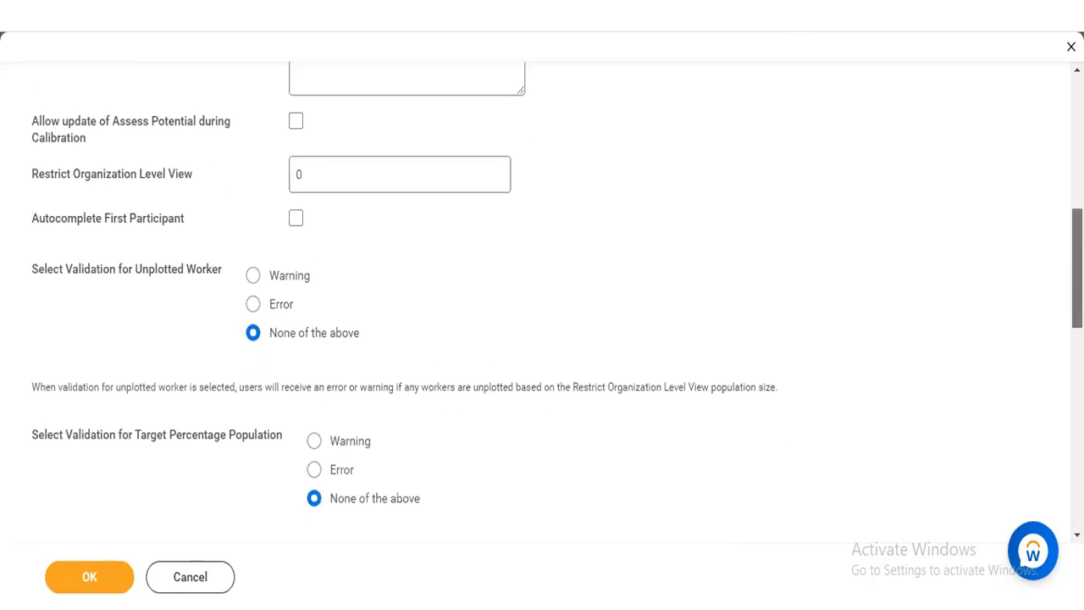
{"action": "scroll", "coordinate": [542, 297], "scroll_direction": "down", "scroll_amount": 1}
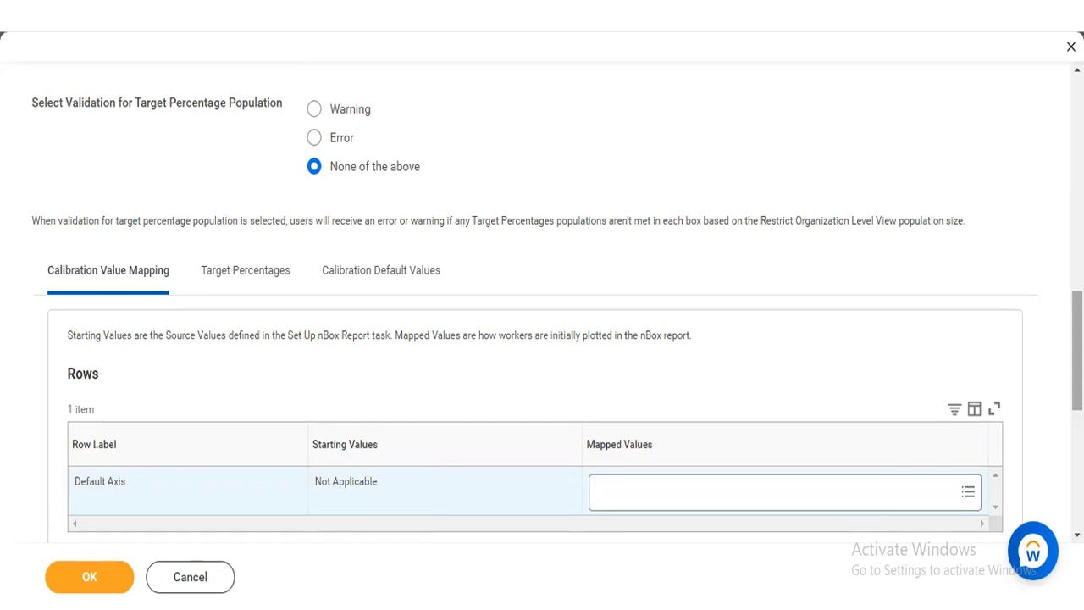
{"action": "scroll", "coordinate": [542, 339], "scroll_direction": "down", "scroll_amount": 2}
{"action": "scroll", "coordinate": [707, 264], "scroll_direction": "down", "scroll_amount": 5}
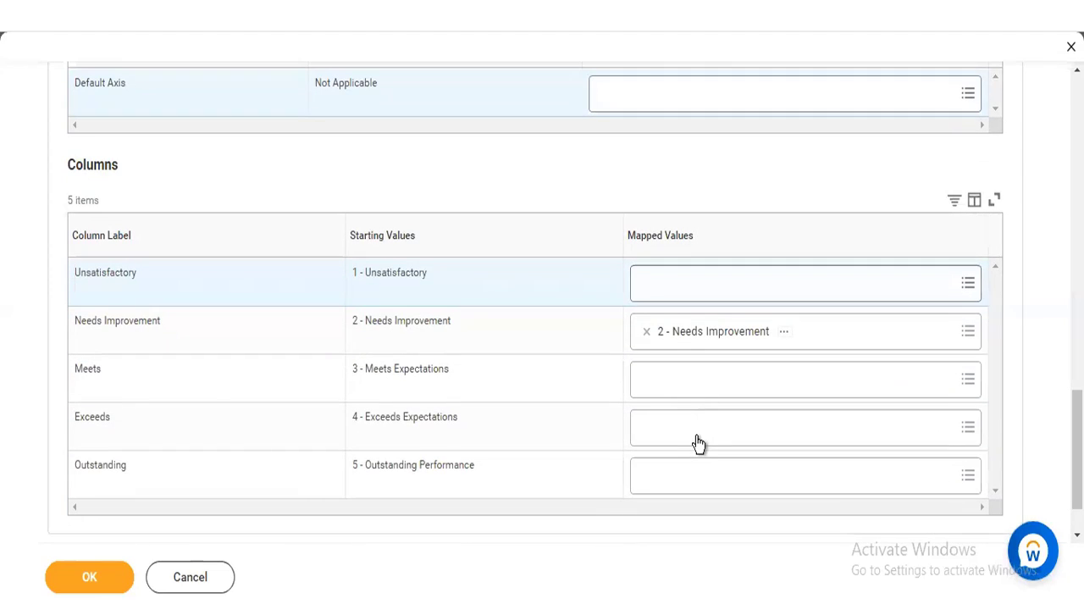
{"action": "left_click", "coordinate": [690, 97]}
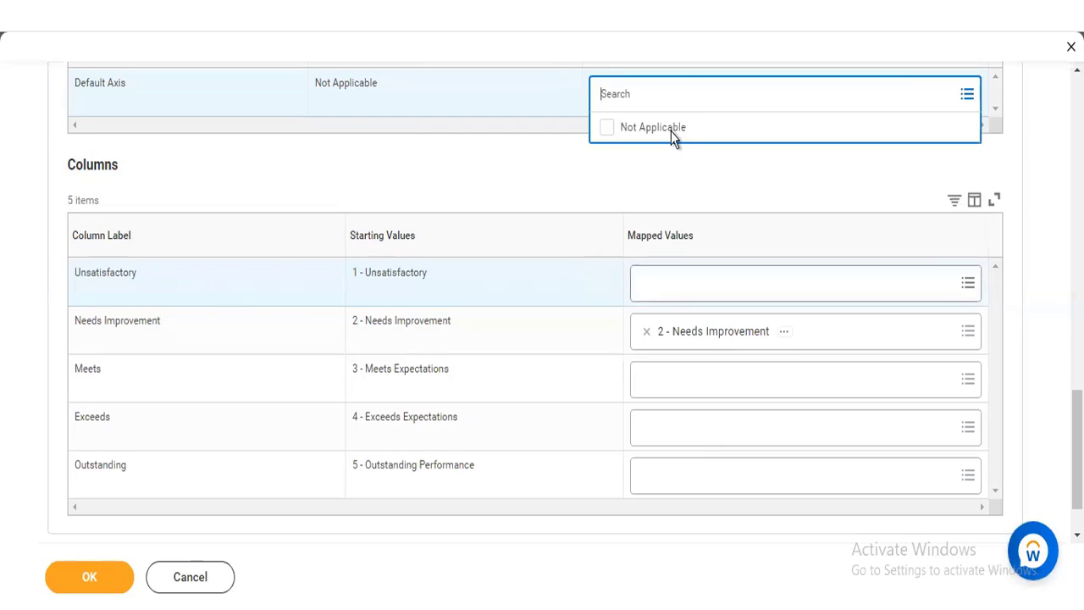
{"action": "left_click", "coordinate": [668, 126]}
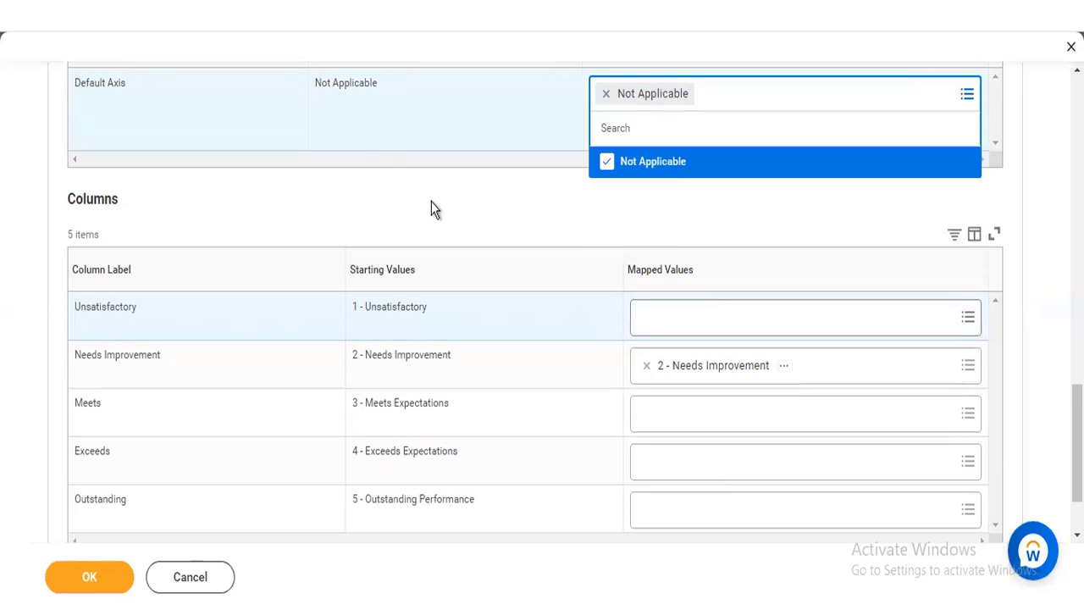
{"action": "left_click", "coordinate": [625, 293]}
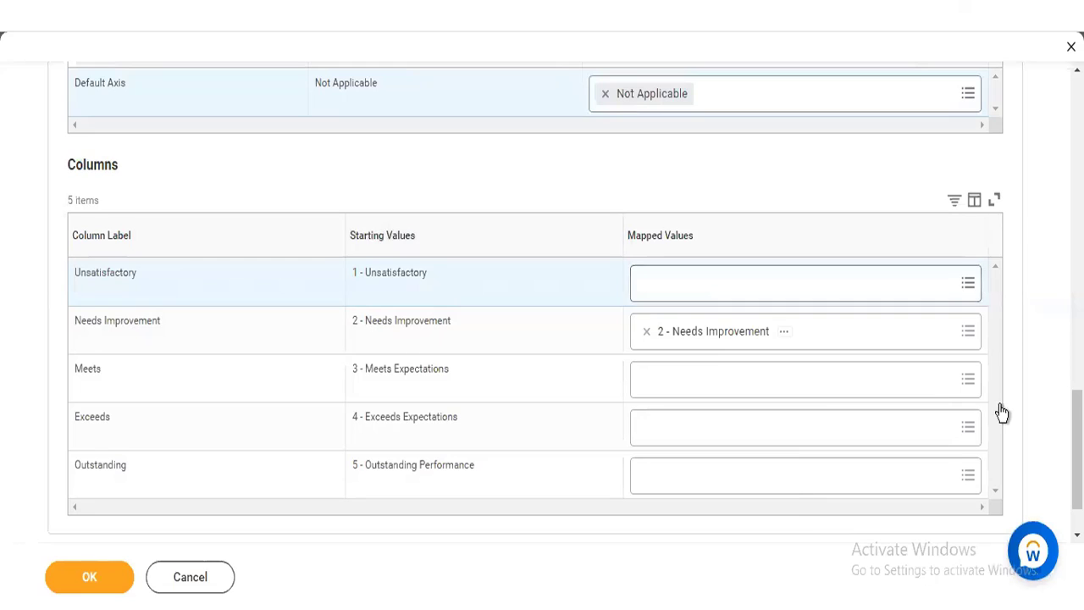
Step: Open the calibration program's Target Percentages settings
{"action": "scroll", "coordinate": [180, 92], "scroll_direction": "up", "scroll_amount": 3}
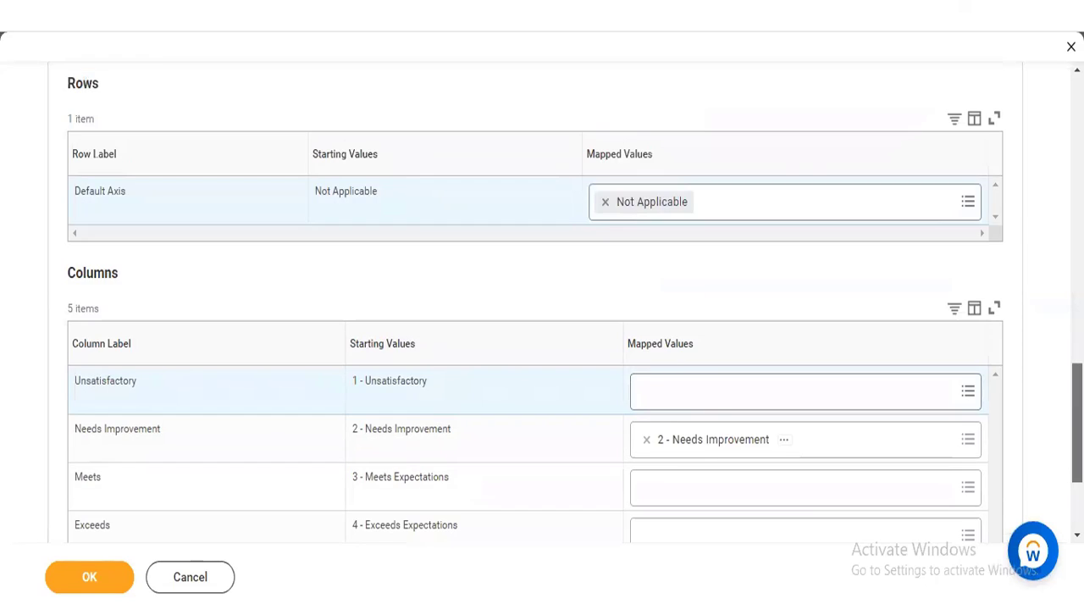
{"action": "left_click", "coordinate": [263, 127]}
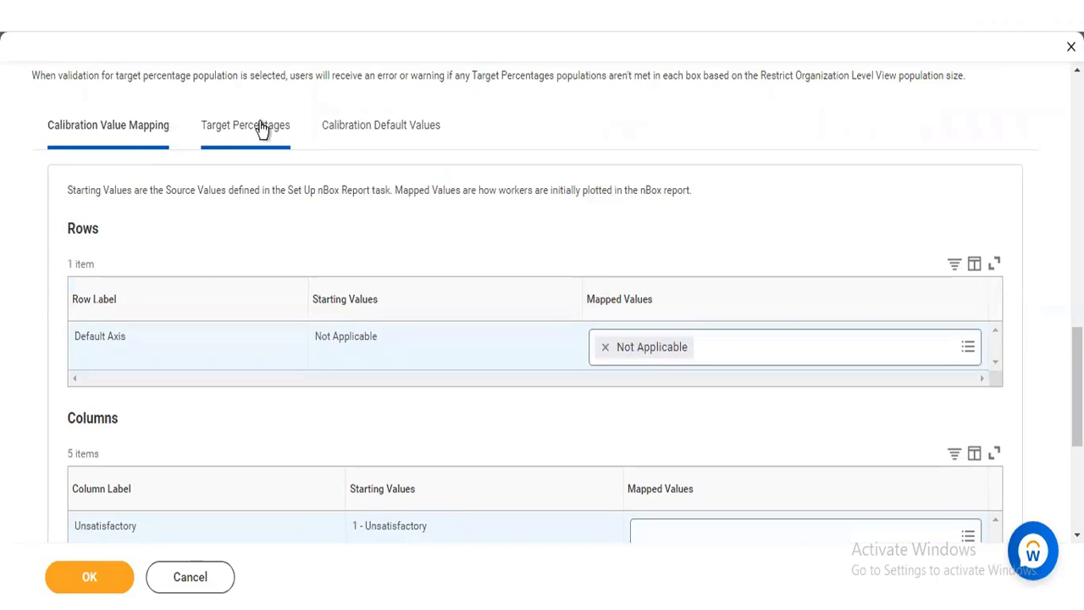